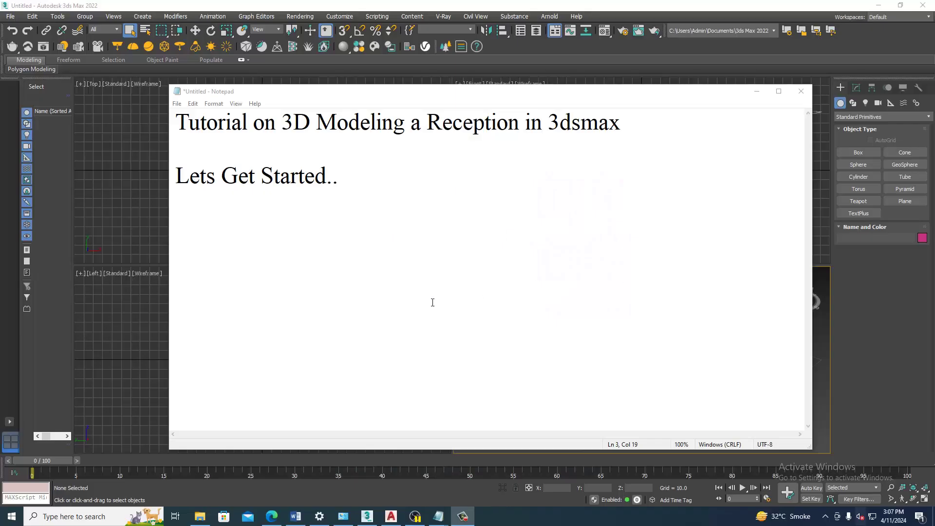
- Select all the text in the Notepad tutorial title note
key(ctrl+a)
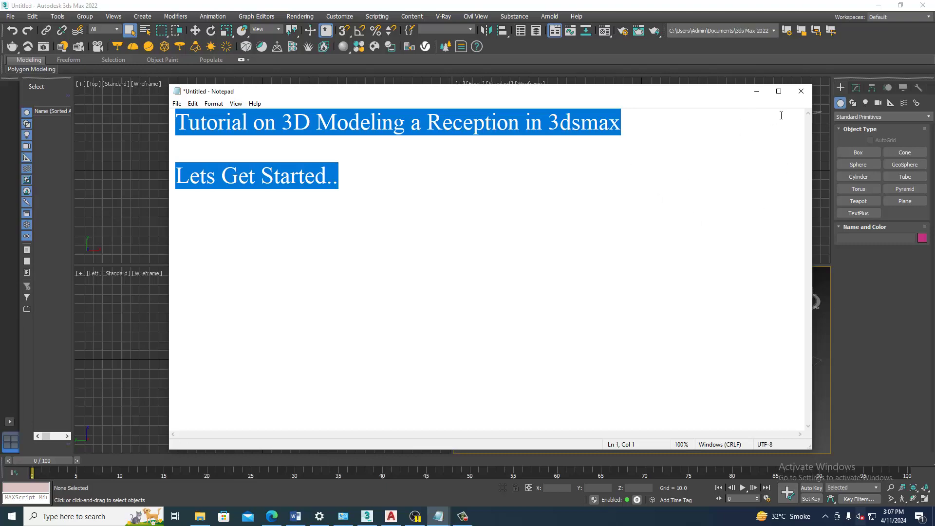
- Open the Desktop's rec.jpg via View Image File, shrink the viewer and dock it top-left
click(756, 92)
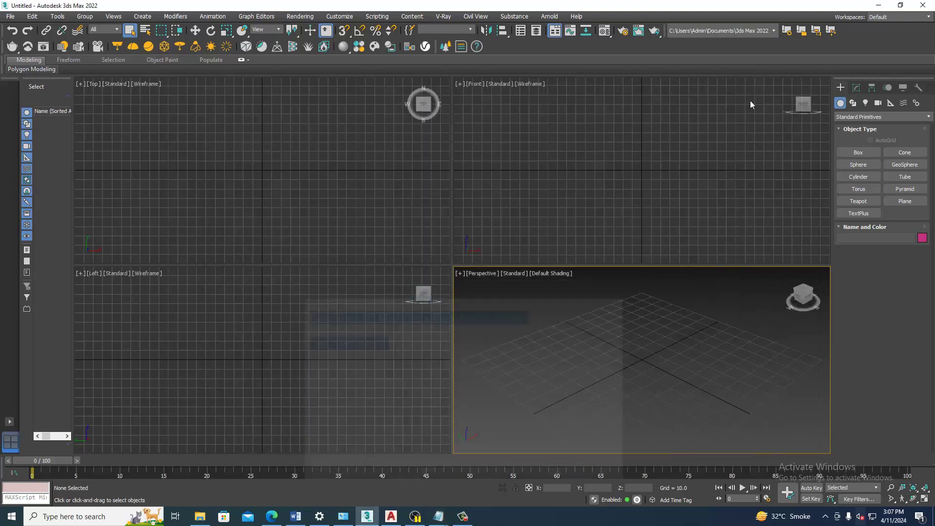
click(9, 17)
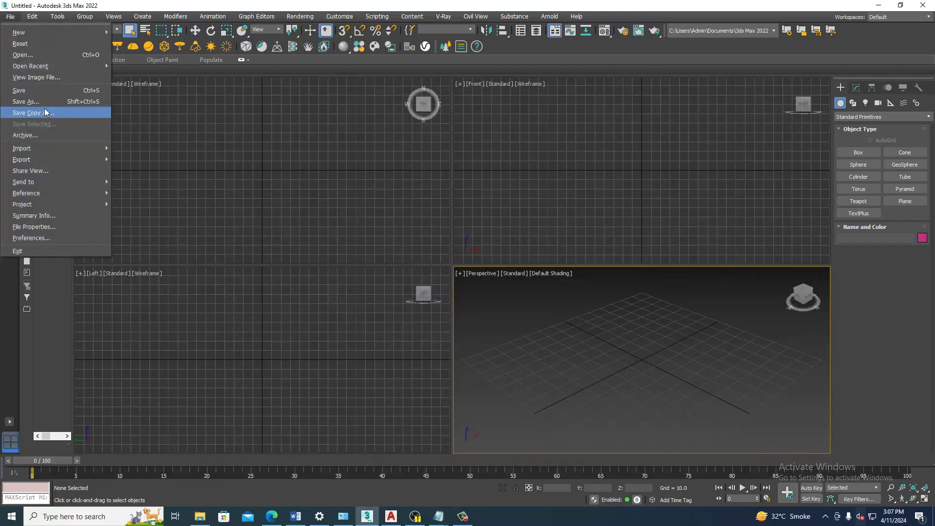
click(46, 77)
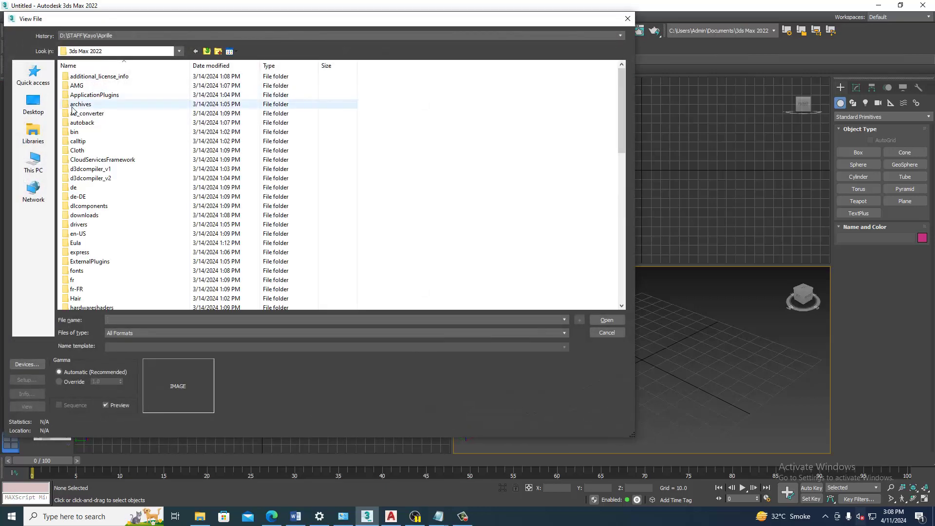
click(27, 112)
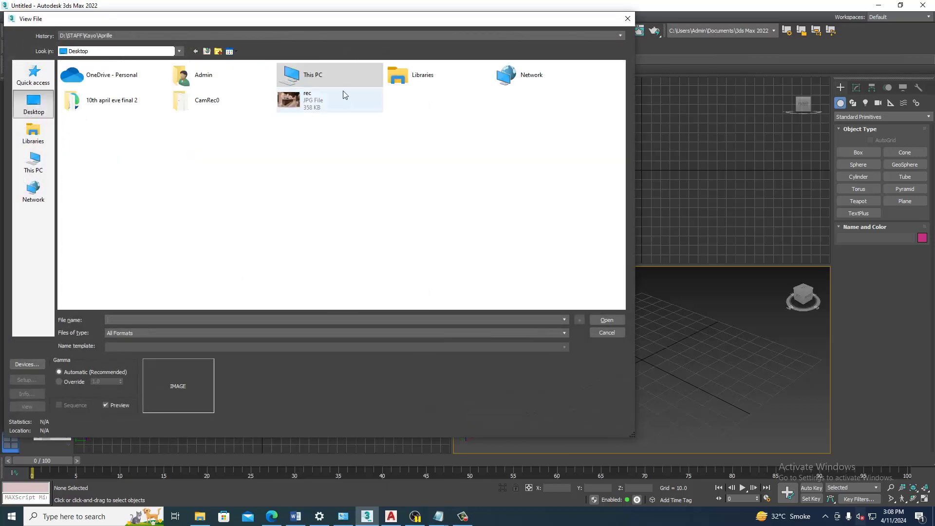
click(314, 105)
double_click(312, 107)
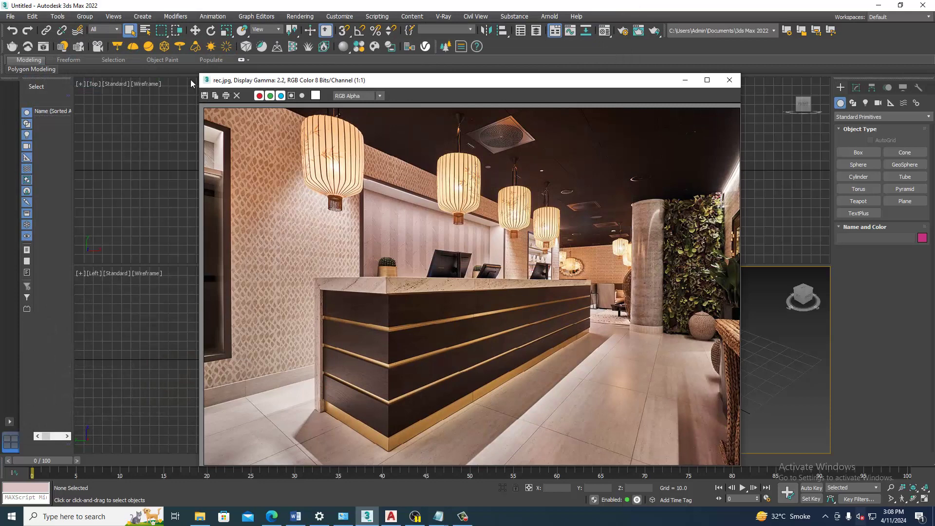
drag(200, 76, 311, 103)
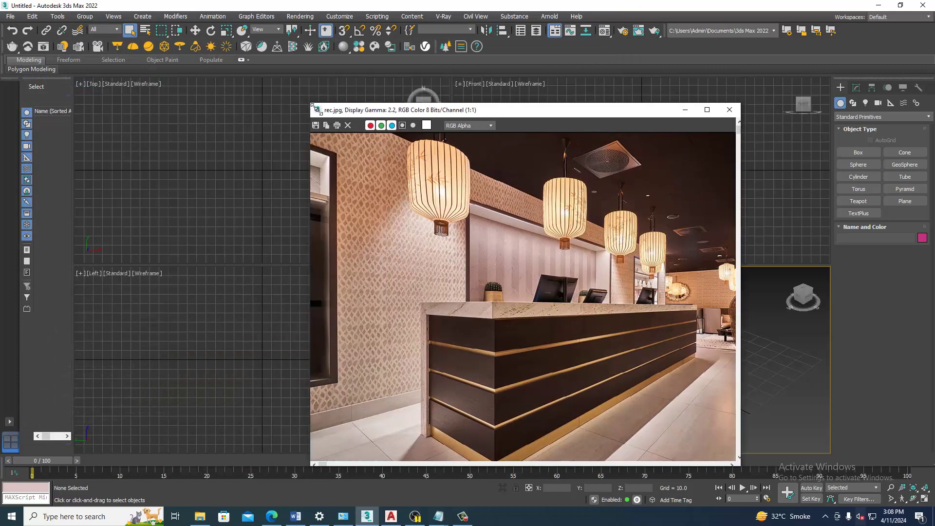
drag(404, 119, 88, 57)
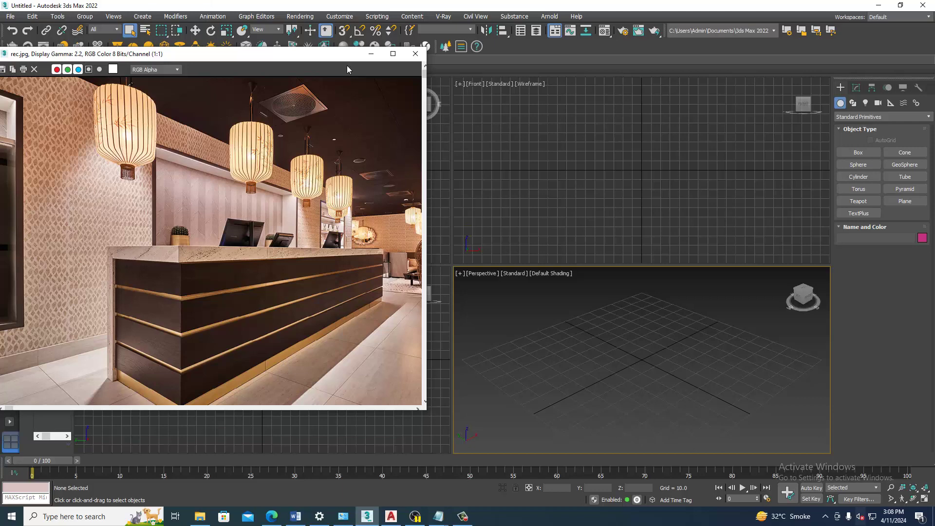
- Maximize the Perspective view and draw a large floor plane across the grid
mouse_move(545, 314)
alt+middle_down()
mouse_move(598, 341)
mouse_move(589, 338)
alt+middle_up()
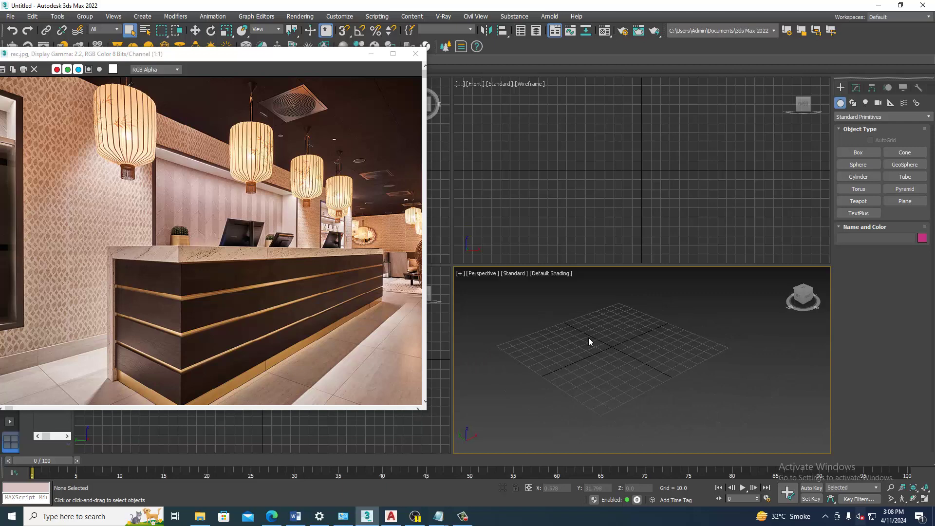
click(905, 201)
key(alt+w)
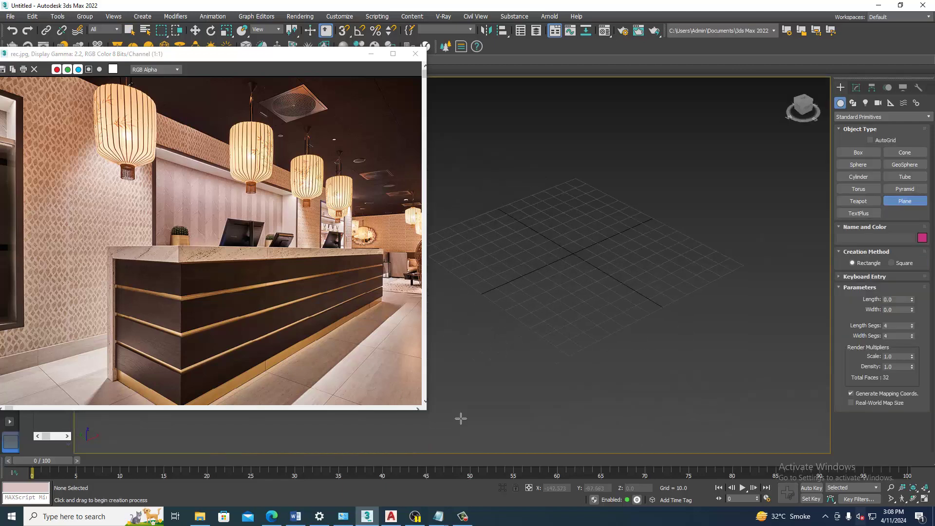
drag(433, 416, 243, 383)
scroll(97, 263, down, 1)
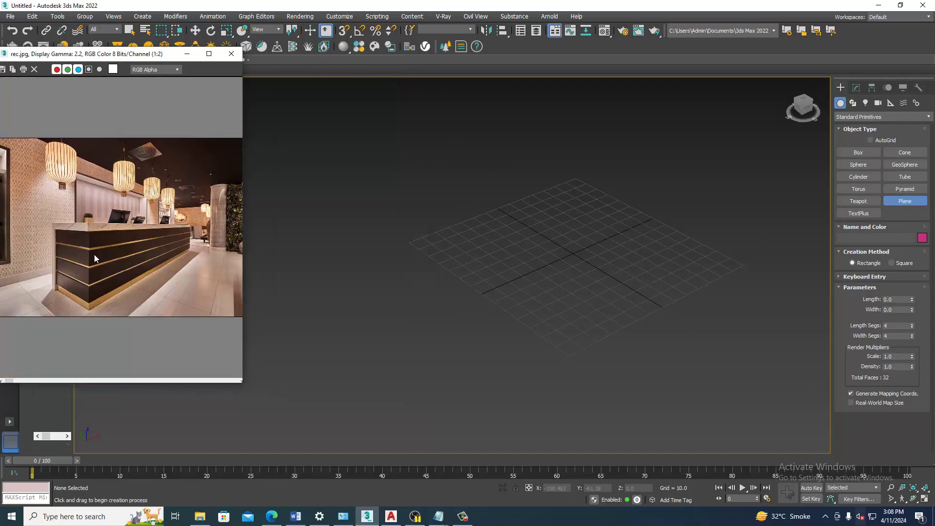
middle_drag(490, 273, 544, 260)
scroll(633, 171, down, 2)
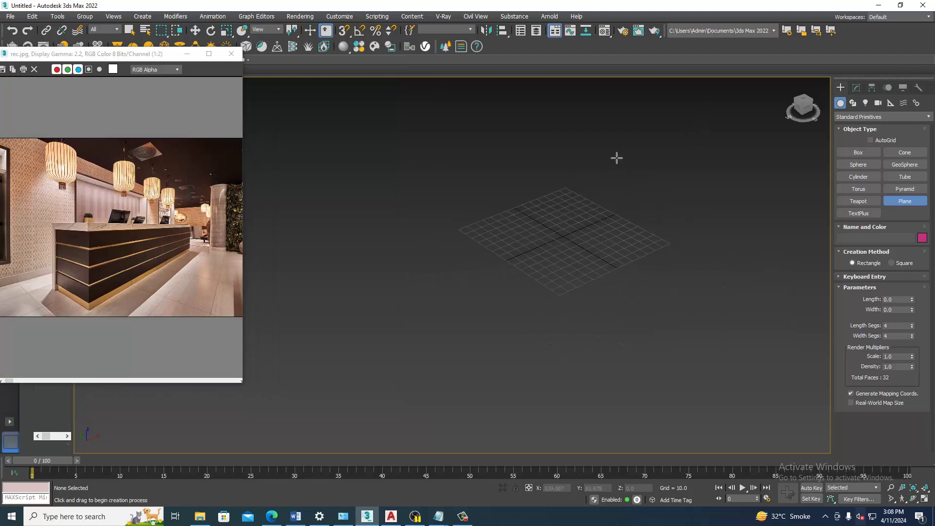
drag(616, 133, 409, 461)
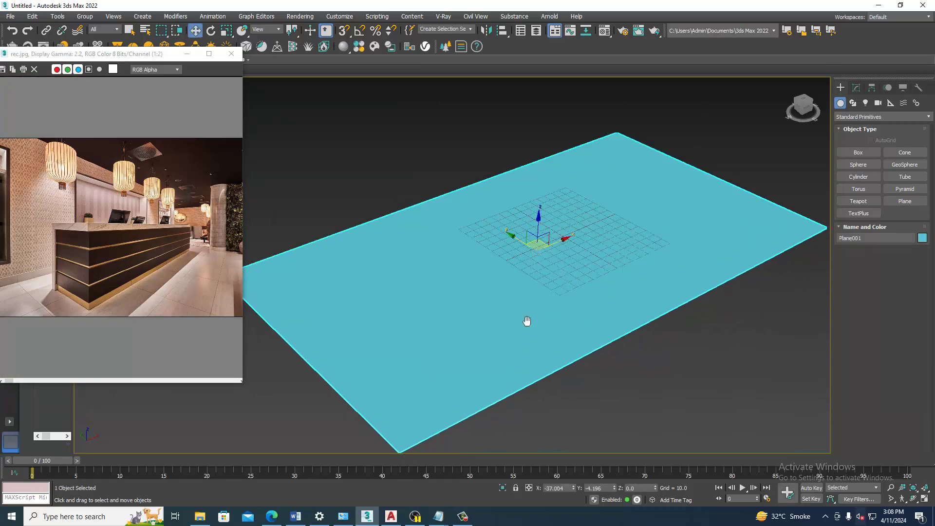
- Draw a thin Box base along the floor's back edge for the wall
middle_drag(526, 320, 570, 368)
click(859, 152)
middle_drag(487, 371, 475, 332)
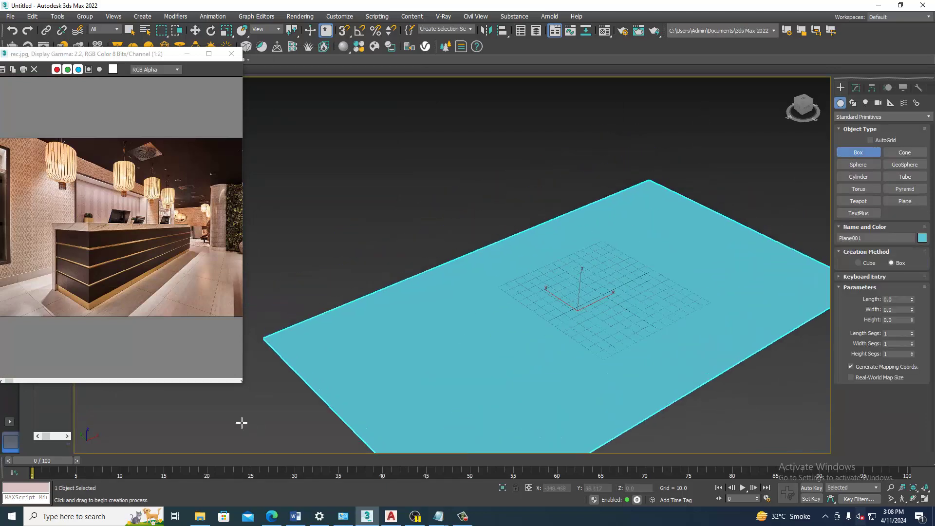
mouse_move(273, 346)
mouse_down()
mouse_move(645, 216)
mouse_move(659, 190)
mouse_up()
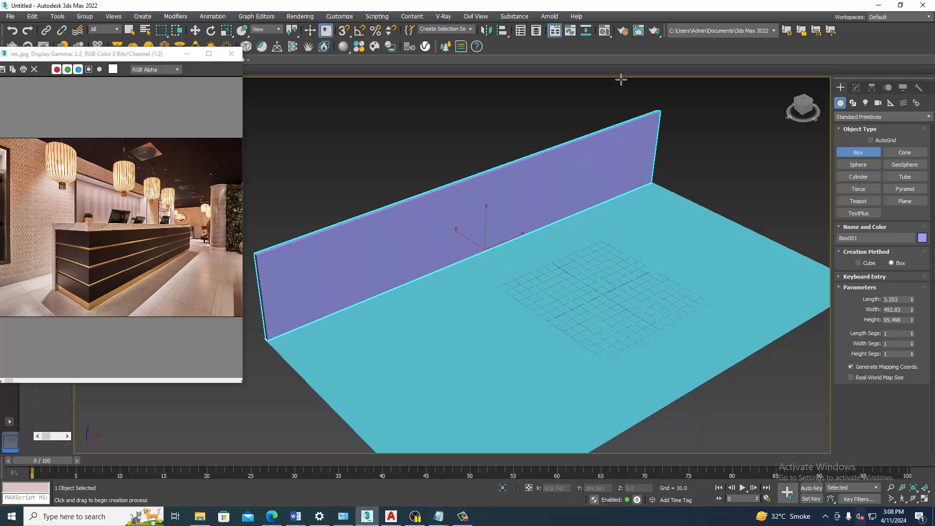
- Finish the wall box at about 125 units tall and convert it to Editable Poly
click(604, 46)
mouse_move(588, 292)
alt+middle_down()
mouse_move(584, 271)
mouse_move(534, 296)
alt+middle_up()
key(w)
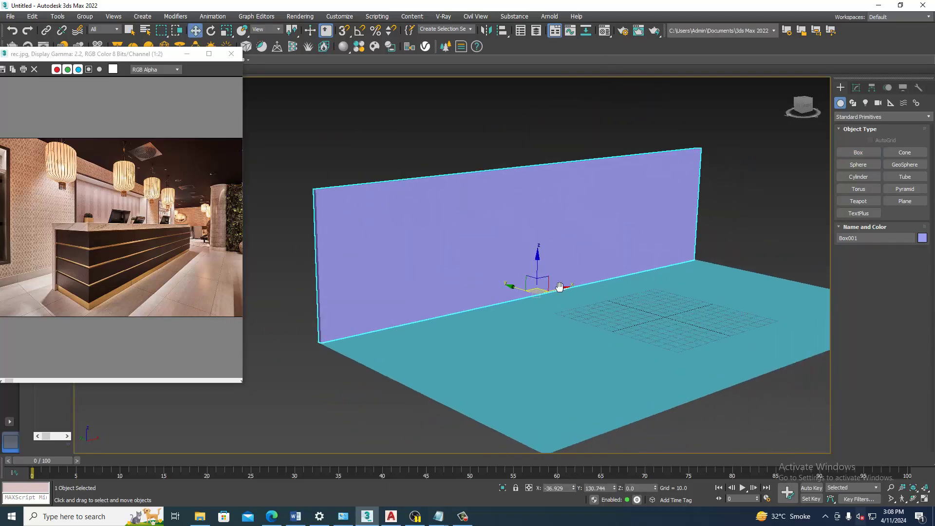
right_click(541, 216)
mouse_move(471, 321)
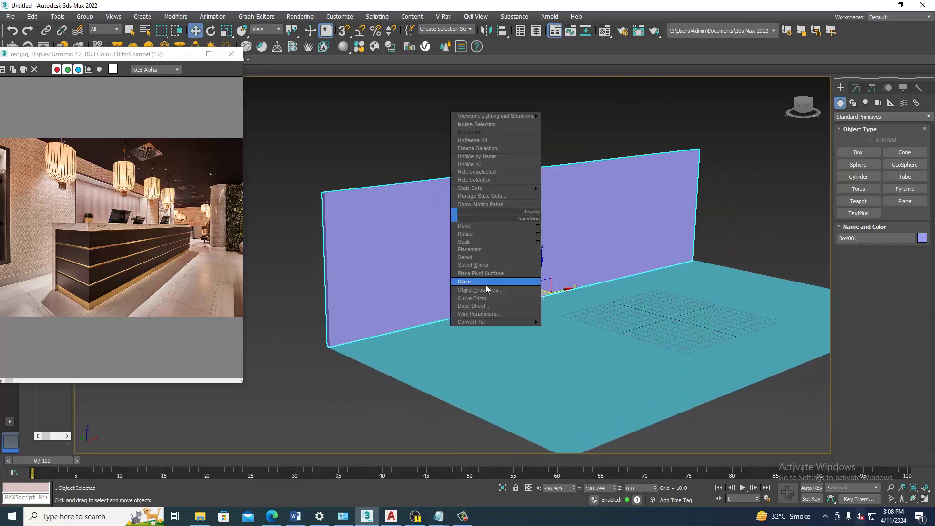
click(592, 331)
- Move the reference photo window aside and bring up the Modeling ribbon tools
middle_drag(498, 293, 541, 281)
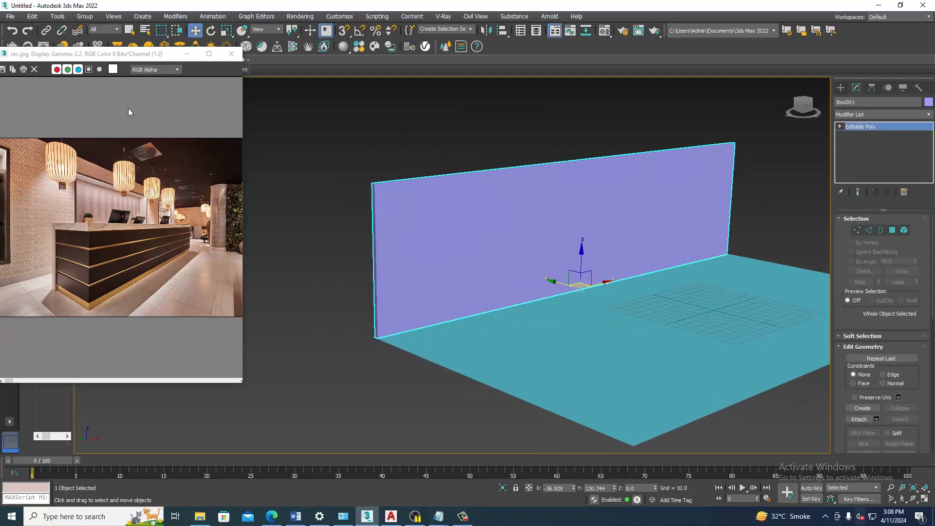
drag(115, 57, 105, 82)
click(30, 64)
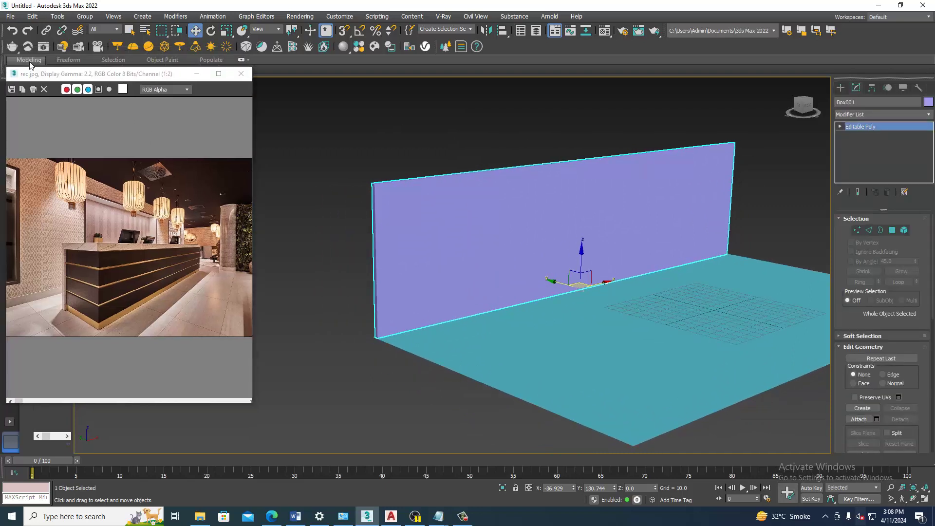
click(29, 61)
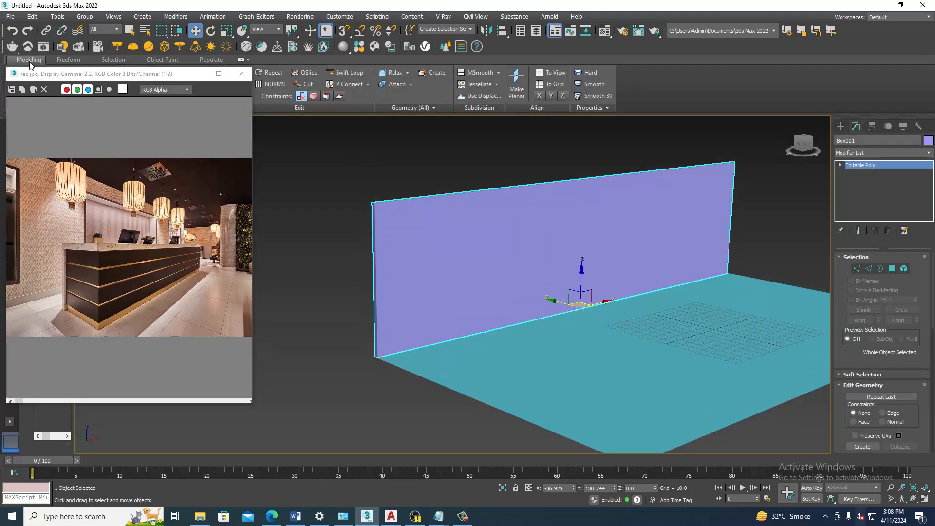
- Swift Loop new edge loops across the wall near its left end, top and right end
click(350, 74)
alt+middle_drag(470, 248, 466, 254)
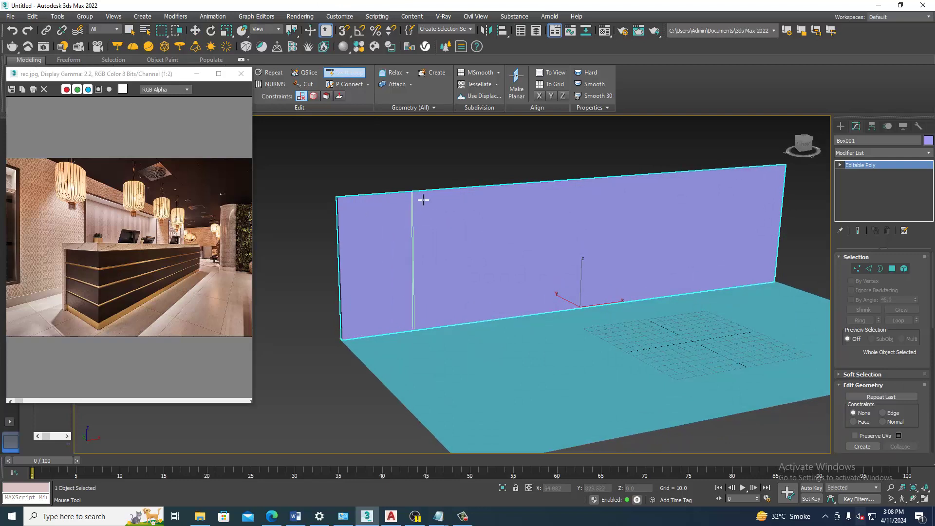
click(463, 200)
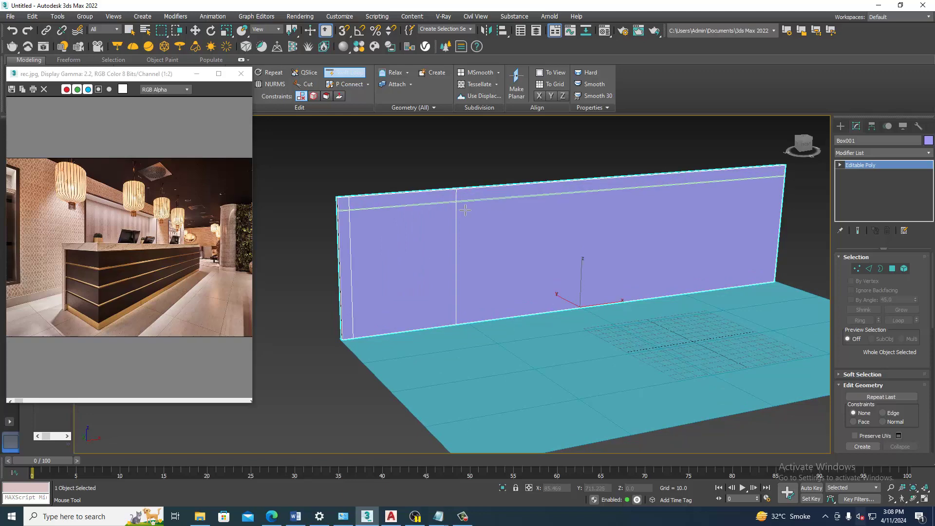
click(467, 217)
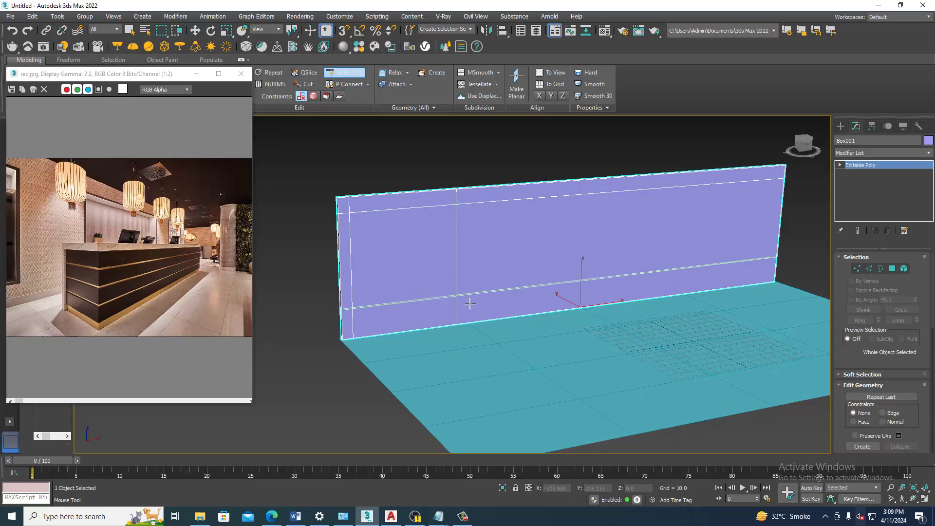
mouse_move(473, 307)
alt+middle_down()
mouse_move(516, 259)
mouse_move(564, 240)
mouse_move(534, 240)
alt+middle_up()
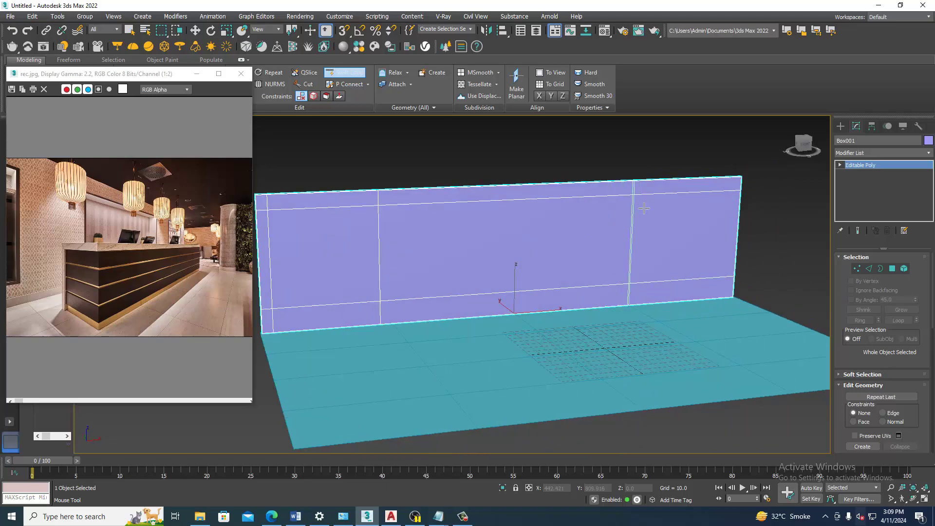
click(627, 206)
mouse_move(648, 209)
alt+middle_down()
mouse_move(590, 259)
mouse_move(619, 255)
mouse_move(626, 244)
mouse_move(609, 235)
mouse_move(687, 232)
mouse_move(608, 232)
alt+middle_up()
key(w)
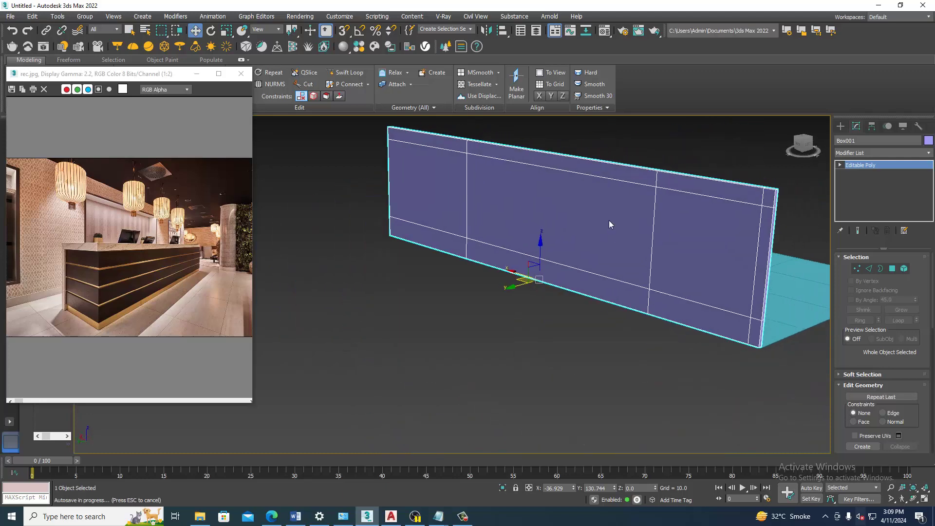
- Enter Polygon level and select the wall's right-side faces
key(ctrl+d)
key(4)
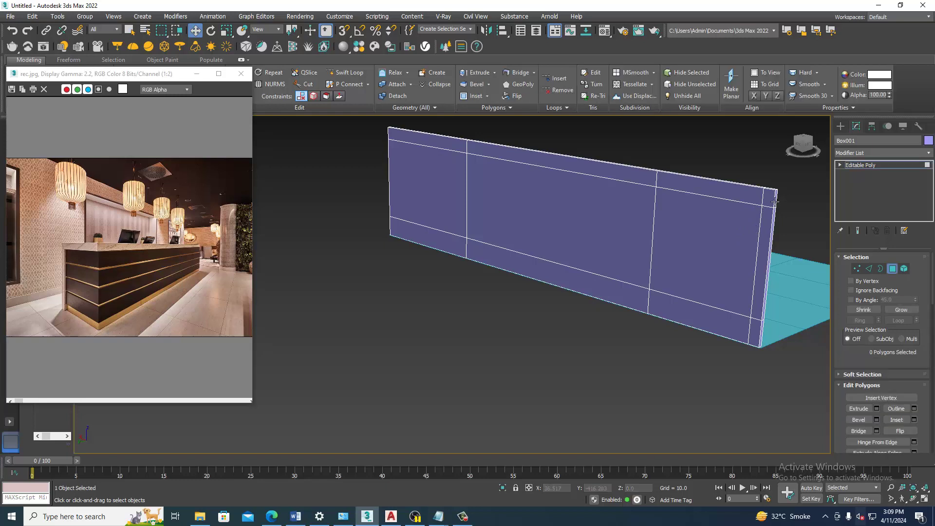
key(4)
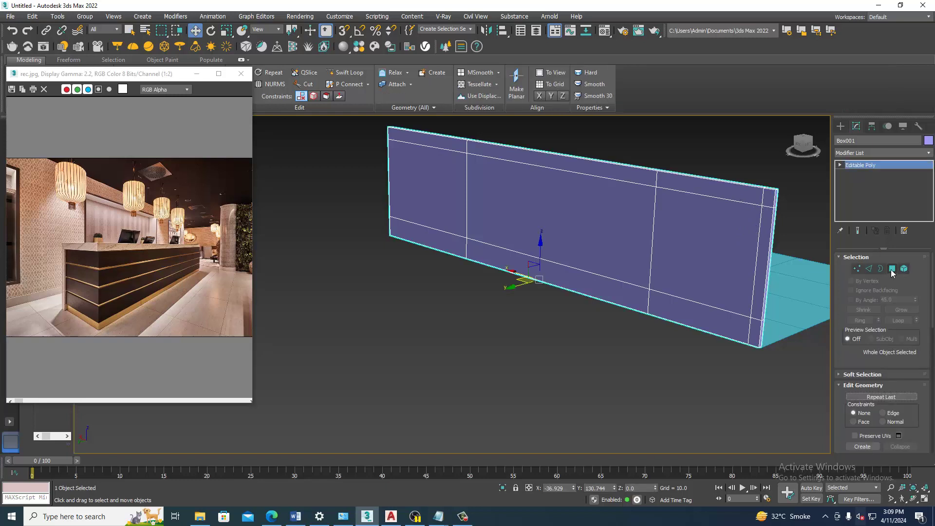
click(893, 271)
click(770, 197)
ctrl+click(711, 183)
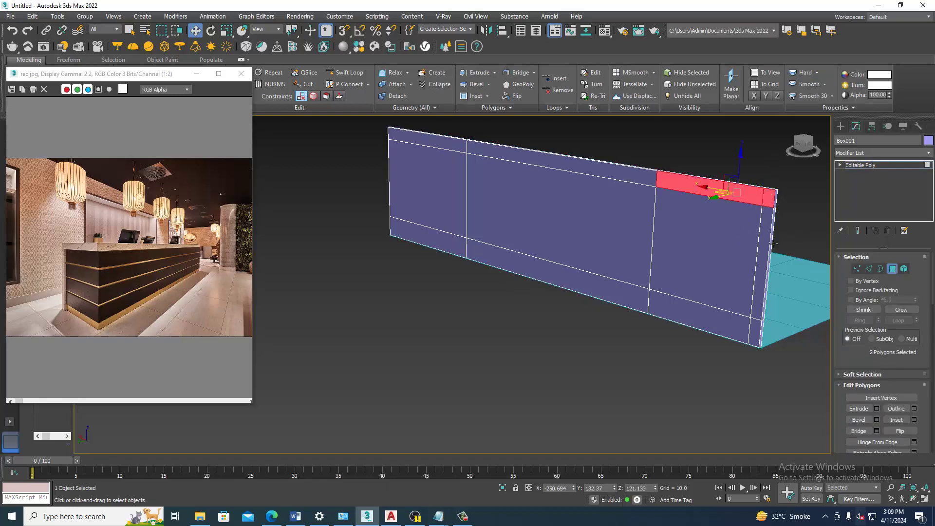
ctrl+click(768, 263)
ctrl+click(756, 306)
ctrl+click(758, 337)
ctrl+click(719, 323)
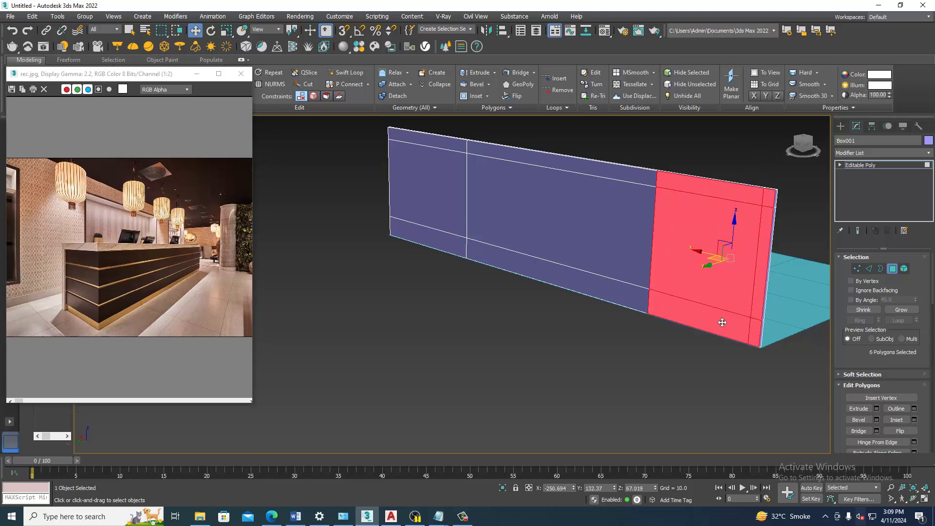
- Add the middle and left wall faces, then return to whole-object level
ctrl+click(626, 298)
ctrl+click(631, 215)
ctrl+click(623, 173)
ctrl+click(464, 149)
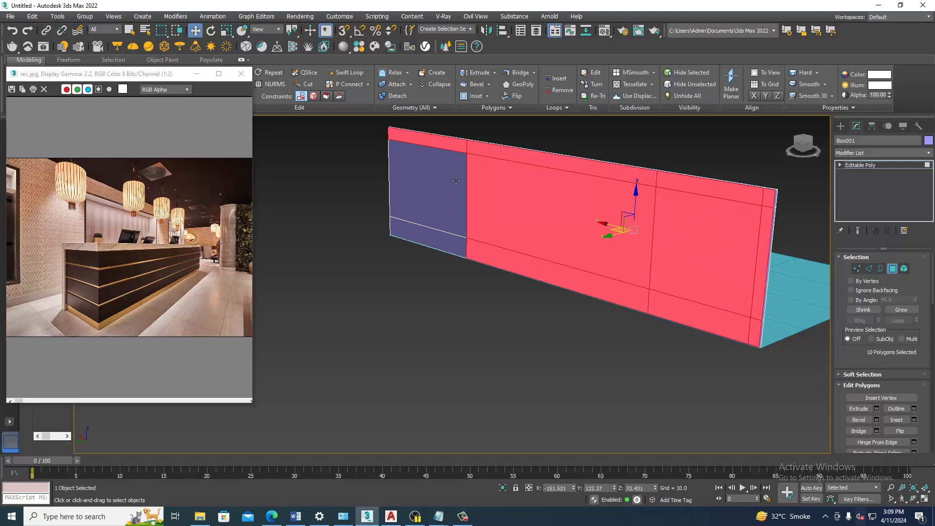
ctrl+click(457, 187)
ctrl+click(461, 244)
alt+middle_drag(461, 244, 547, 266)
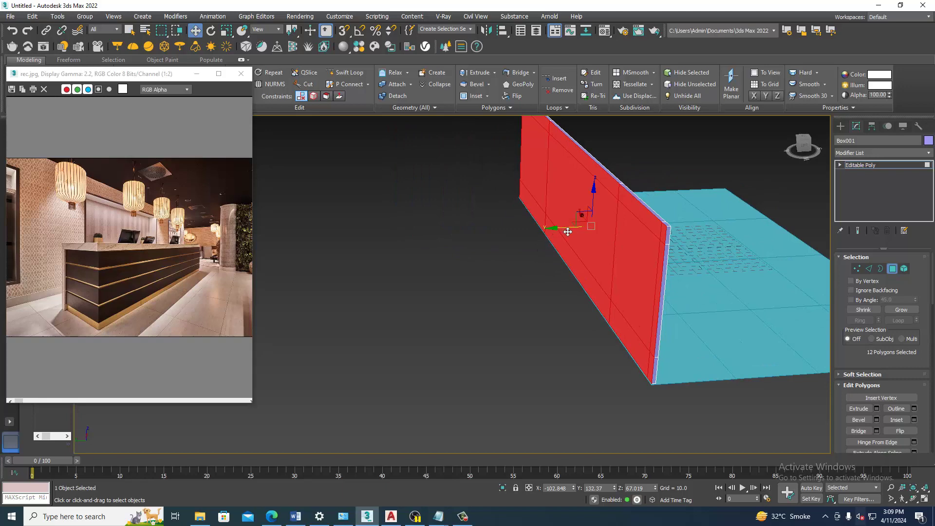
mouse_move(545, 229)
alt+middle_down()
mouse_move(679, 278)
mouse_move(590, 273)
mouse_move(597, 267)
alt+middle_up()
key(4)
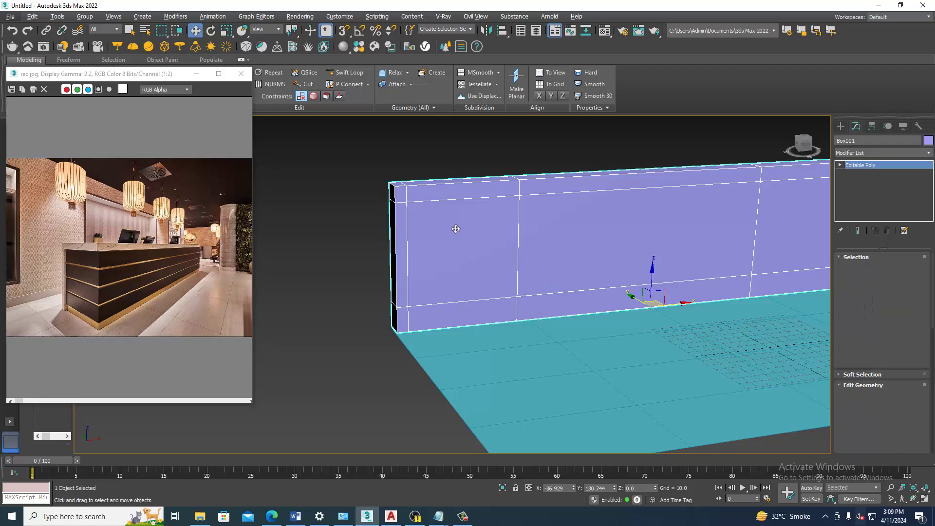
alt+middle_drag(455, 229, 640, 265)
- Add a vertical Swift Loop across the wall and shift its vertices to the right
scroll(626, 262, down, 2)
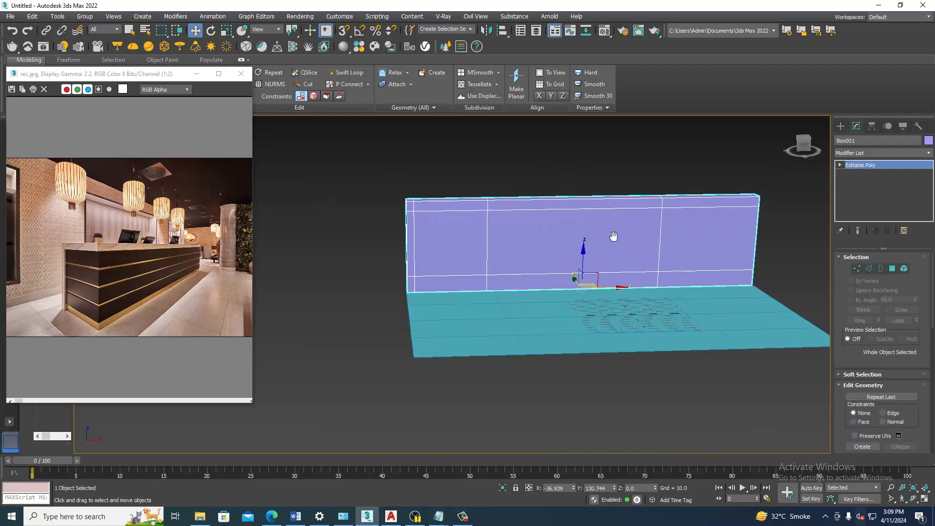
scroll(611, 236, down, 2)
click(346, 72)
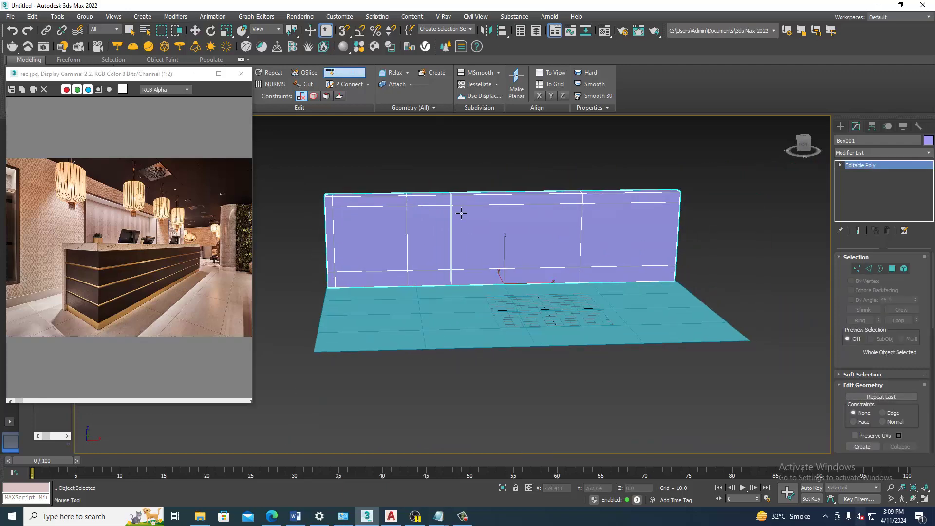
click(581, 228)
key(w)
key(1)
drag(543, 151, 606, 293)
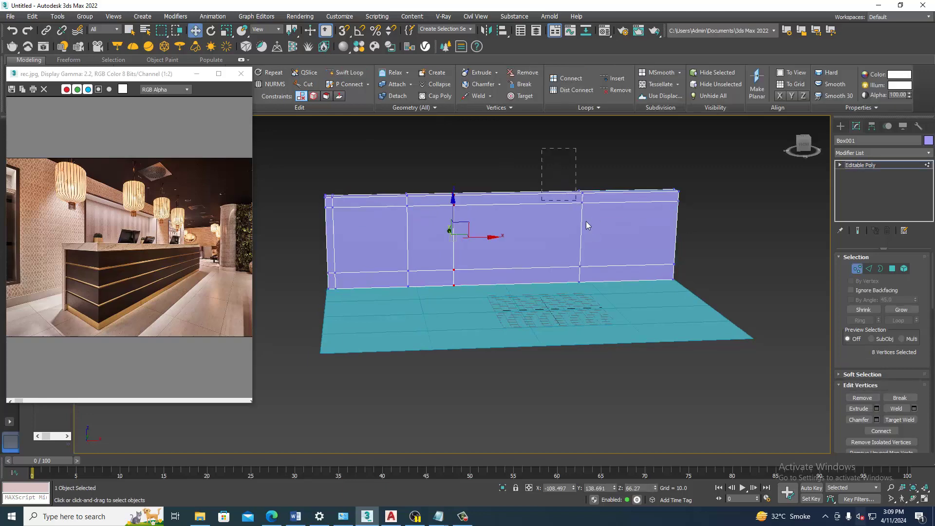
drag(616, 244, 649, 239)
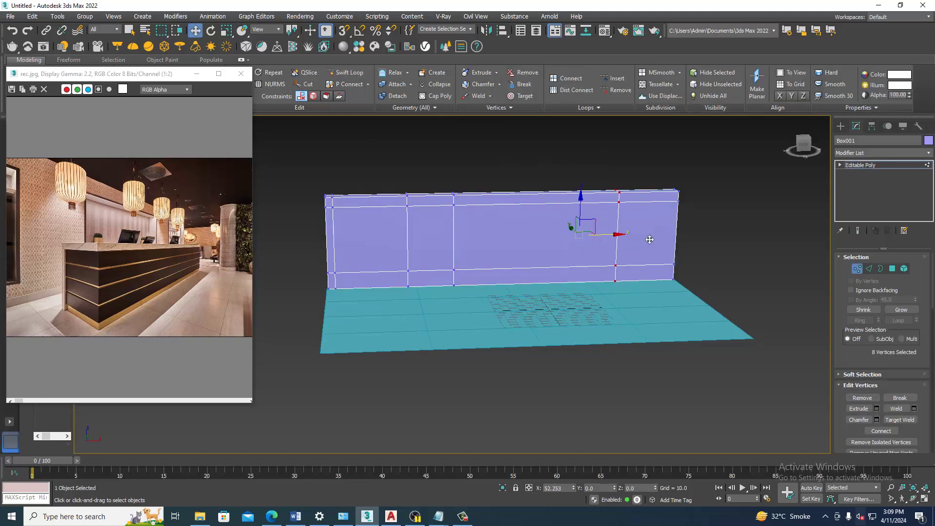
alt+middle_drag(651, 240, 588, 212)
scroll(515, 214, up, 3)
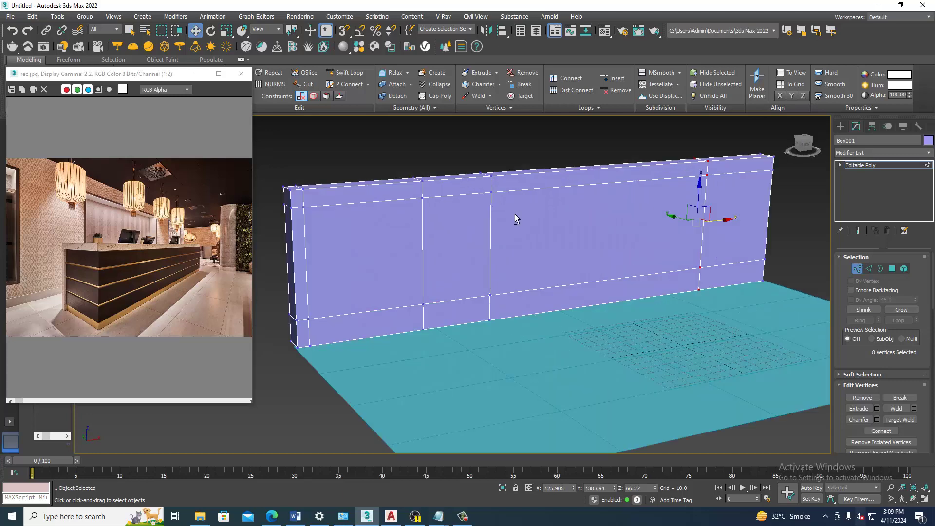
scroll(518, 212, up, 2)
- Inset the left wall panel by 2.175 and extrude it -13.715 into the wall
key(4)
click(373, 247)
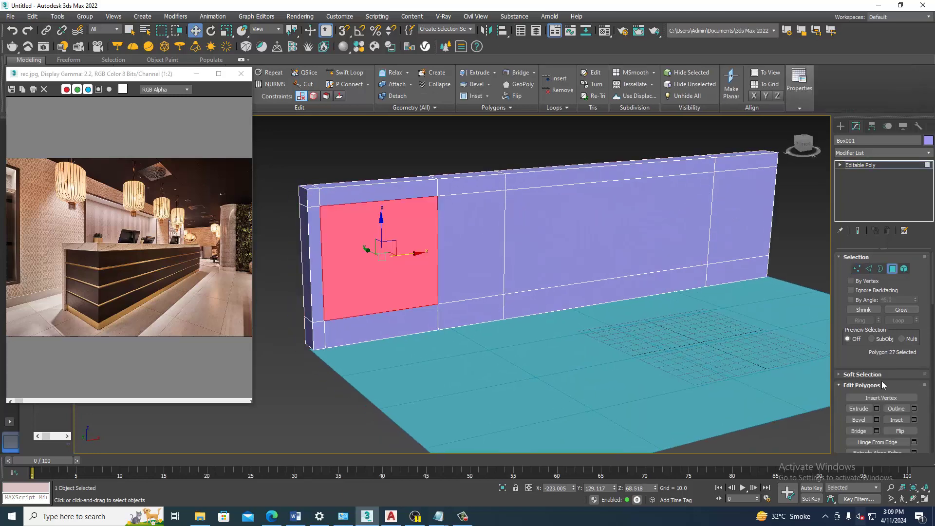
click(914, 421)
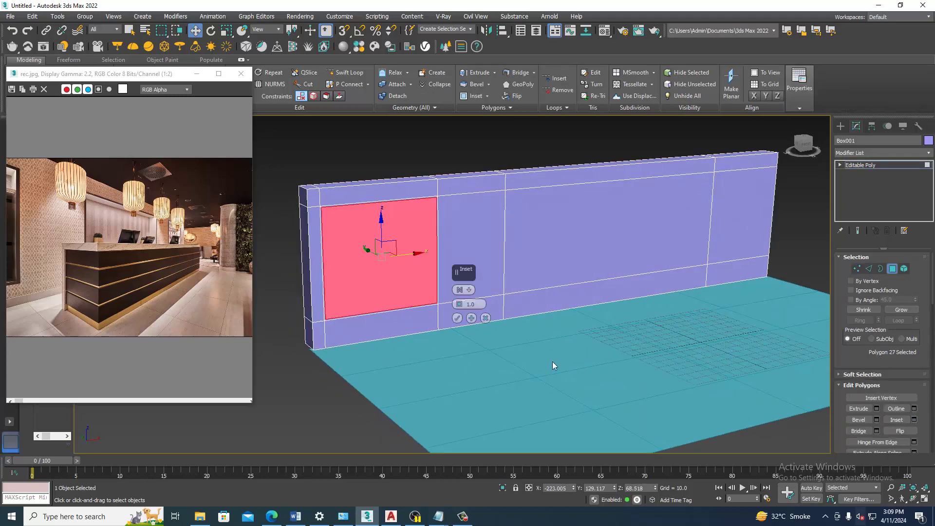
drag(460, 306, 465, 303)
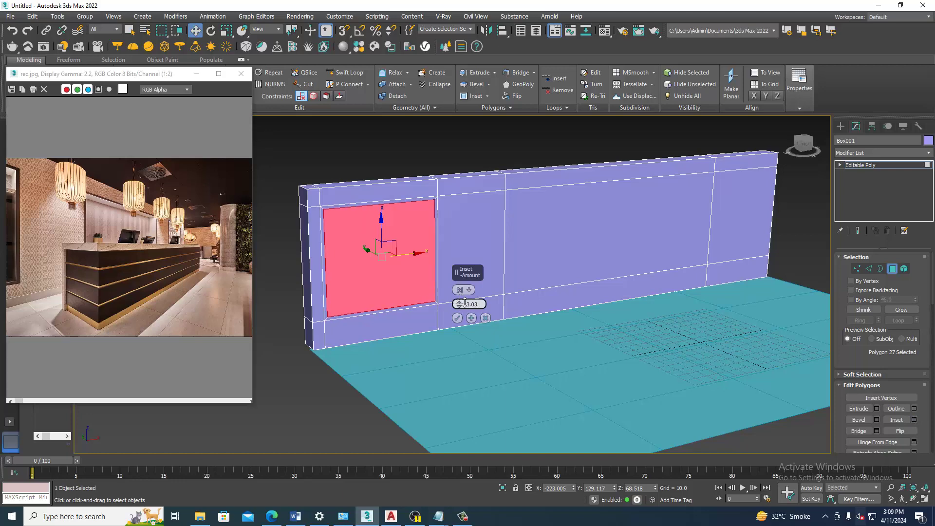
click(468, 317)
alt+middle_drag(462, 320, 566, 287)
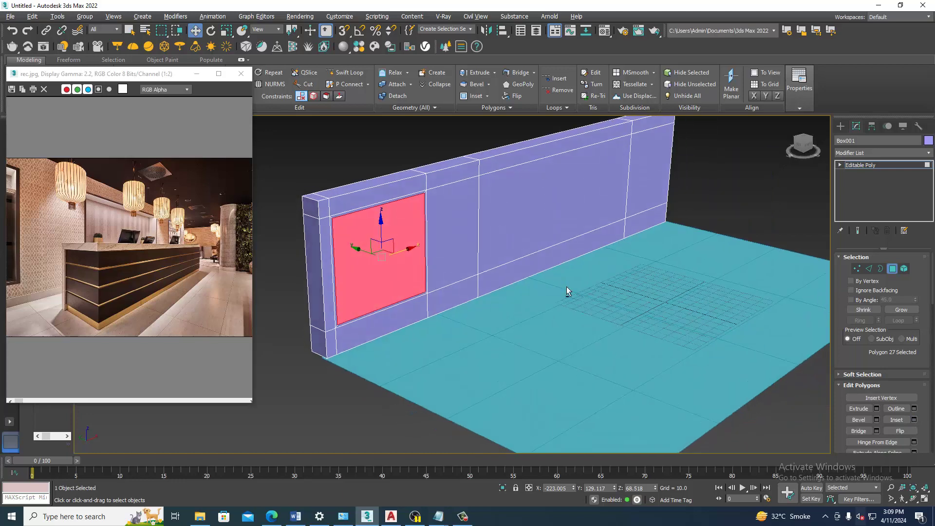
scroll(480, 261, up, 3)
scroll(530, 262, up, 3)
scroll(530, 262, down, 3)
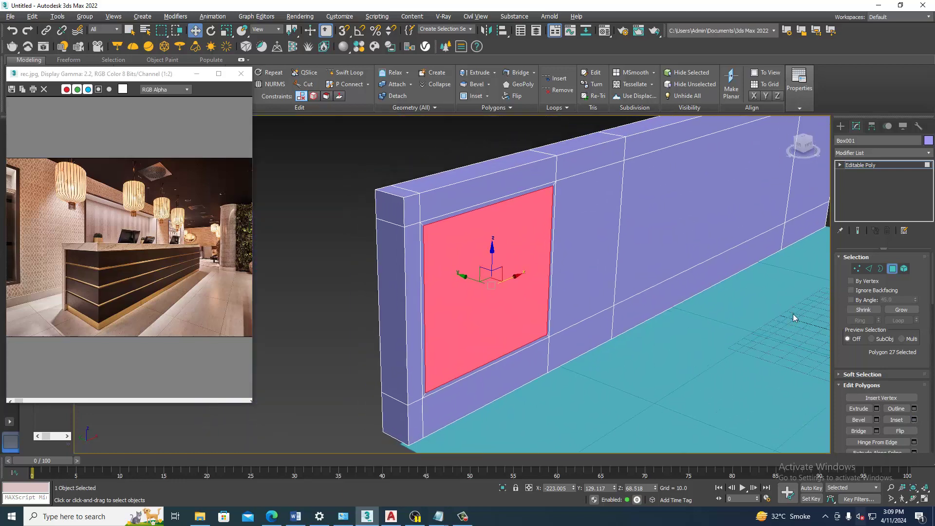
key(shift+e)
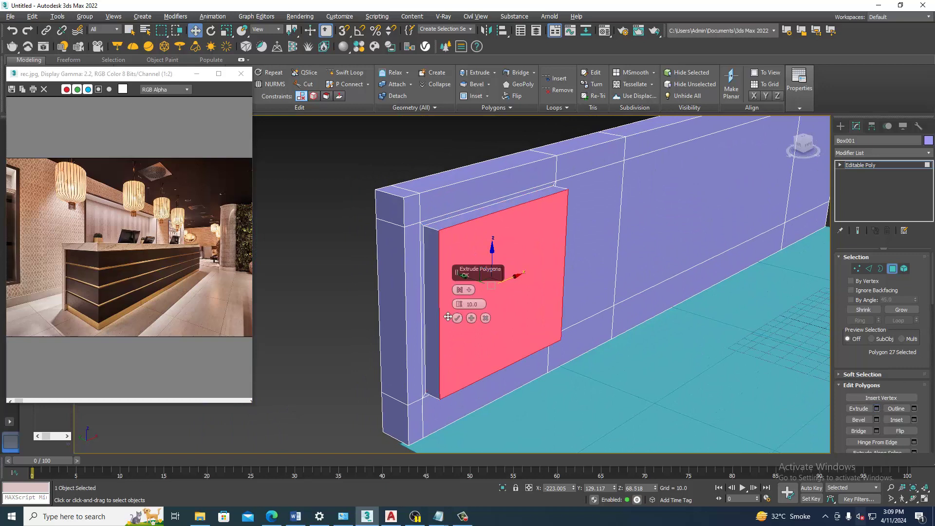
mouse_move(459, 304)
mouse_down()
mouse_move(498, 446)
mouse_move(488, 399)
mouse_move(497, 418)
mouse_up()
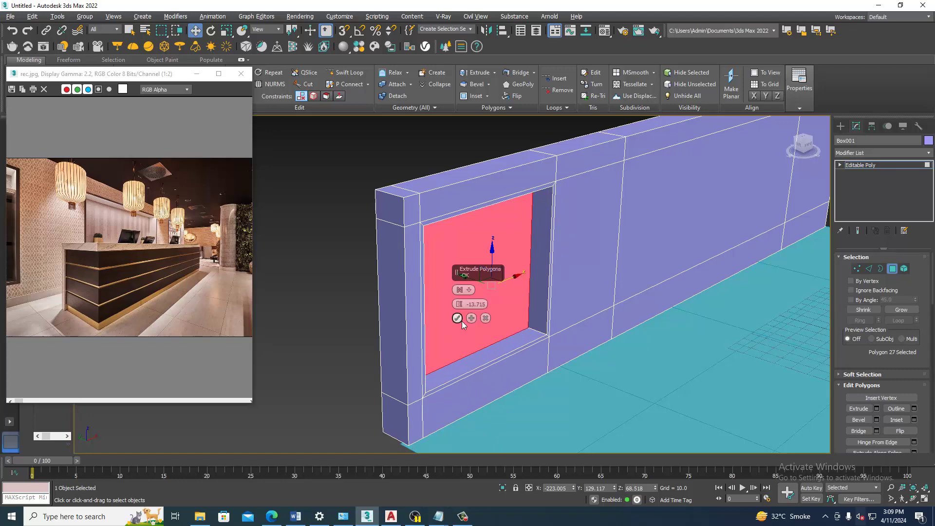
click(457, 318)
- Inset the large middle panel by 2.175 and recess it with an inward extrude
mouse_move(461, 312)
alt+middle_down()
mouse_move(482, 205)
mouse_move(555, 296)
alt+middle_up()
click(483, 204)
click(914, 420)
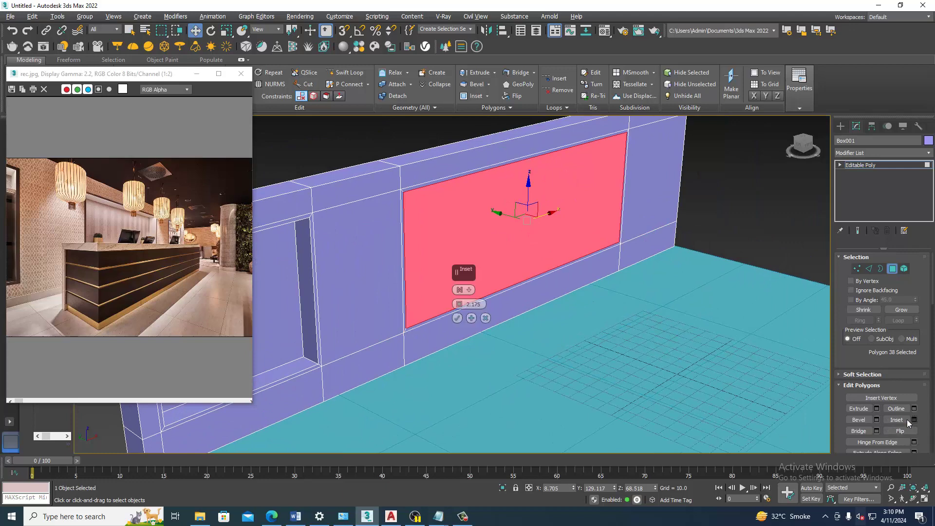
click(457, 318)
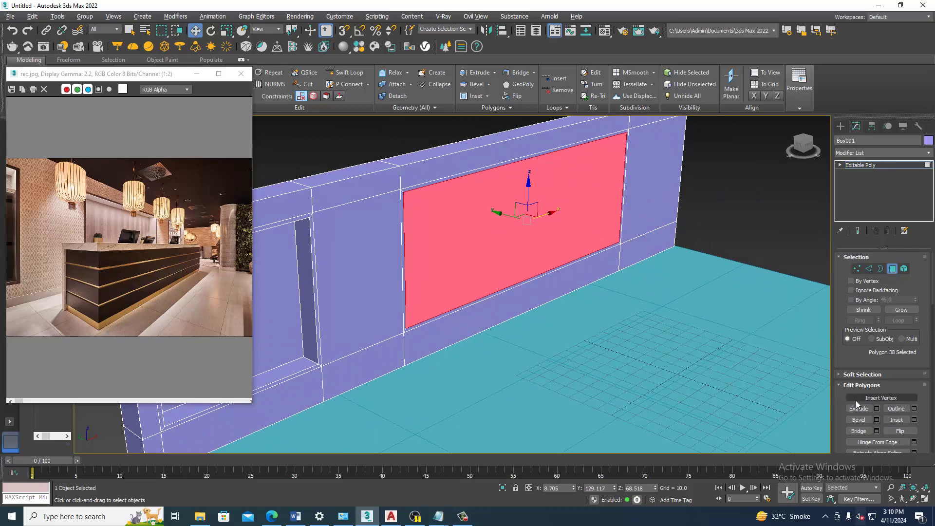
click(877, 408)
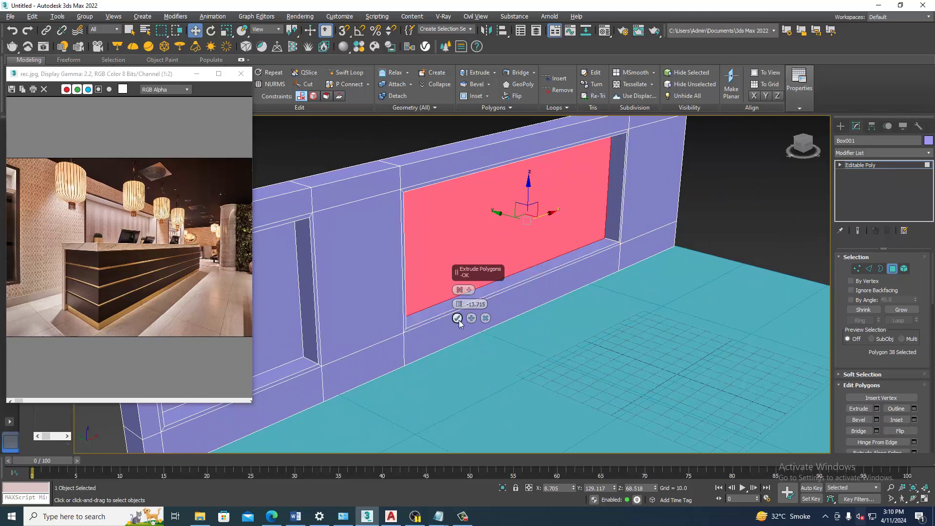
click(459, 320)
mouse_move(635, 315)
alt+middle_down()
mouse_move(515, 219)
mouse_move(562, 231)
alt+middle_up()
scroll(515, 219, down, 3)
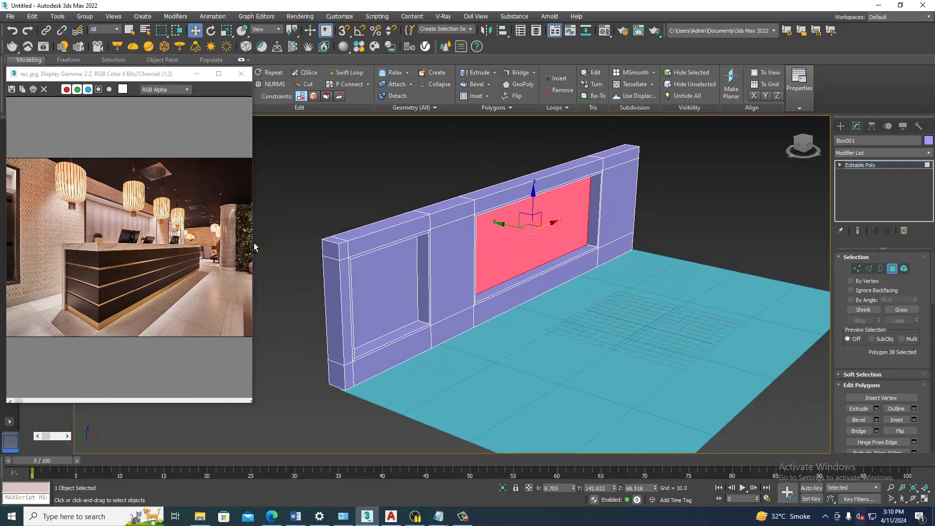
click(148, 261)
scroll(116, 274, up, 2)
scroll(116, 275, down, 2)
alt+middle_drag(665, 334, 634, 333)
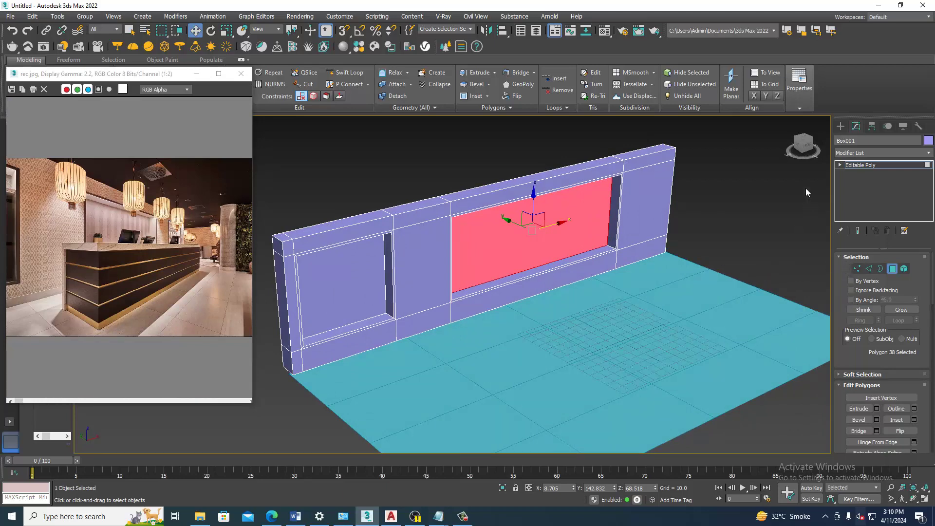
- Draw a thin Box002 in front of the wall from the enlarged Top view
click(840, 126)
click(858, 191)
key(alt+w)
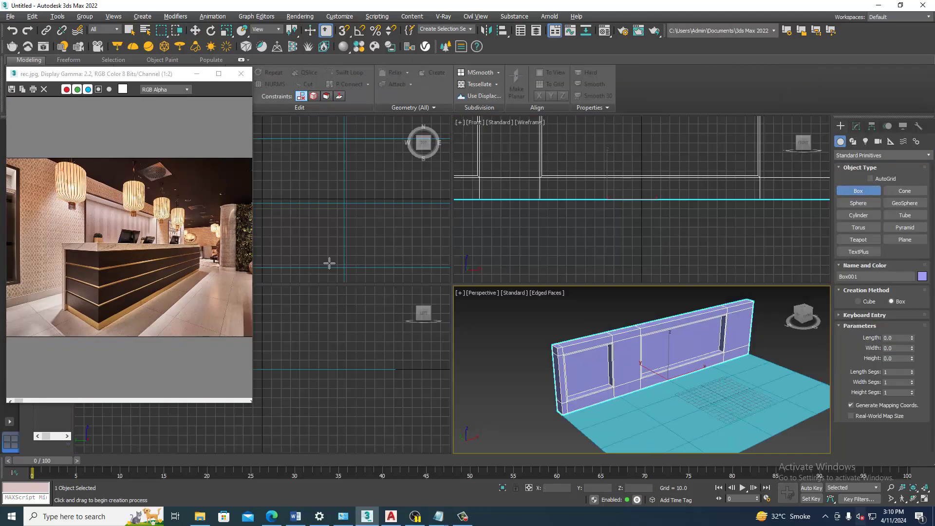
key(alt+w)
scroll(593, 242, down, 3)
middle_drag(593, 242, 487, 261)
scroll(486, 261, up, 4)
drag(468, 224, 482, 286)
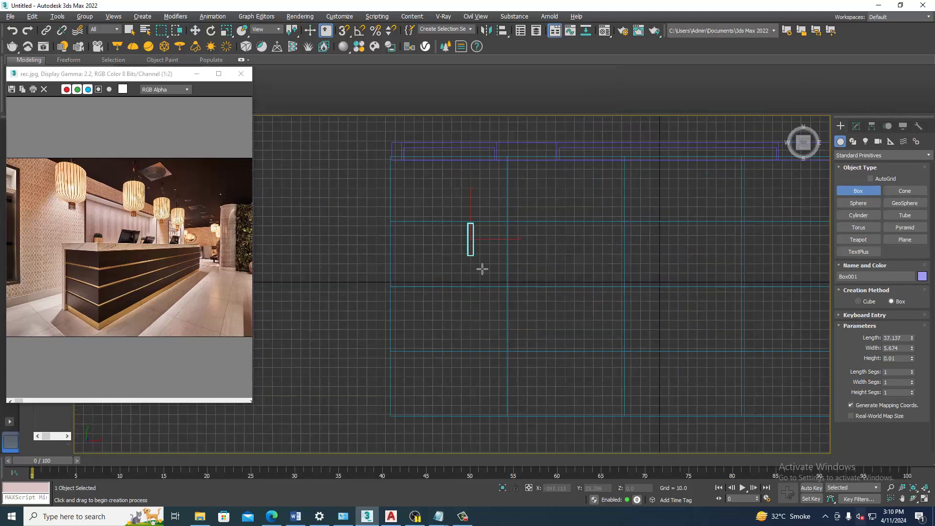
click(483, 286)
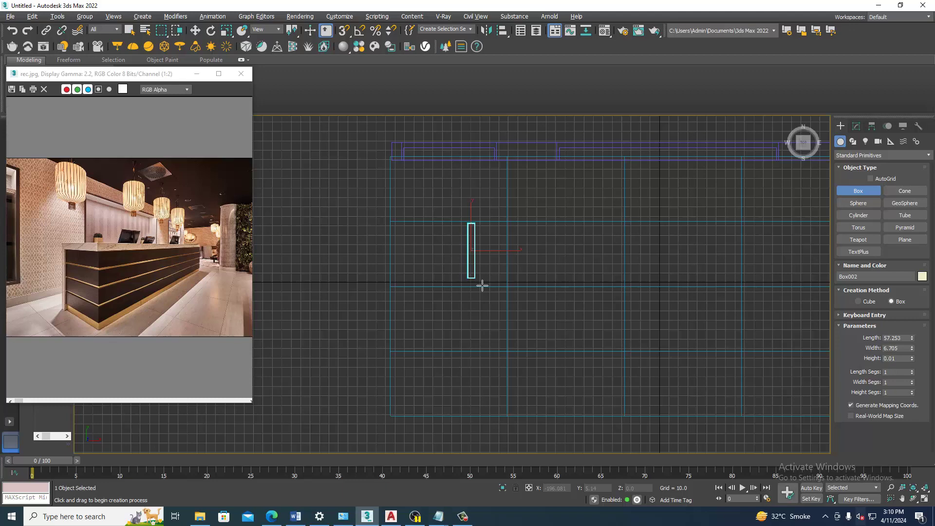
key(alt+w)
key(alt+w)
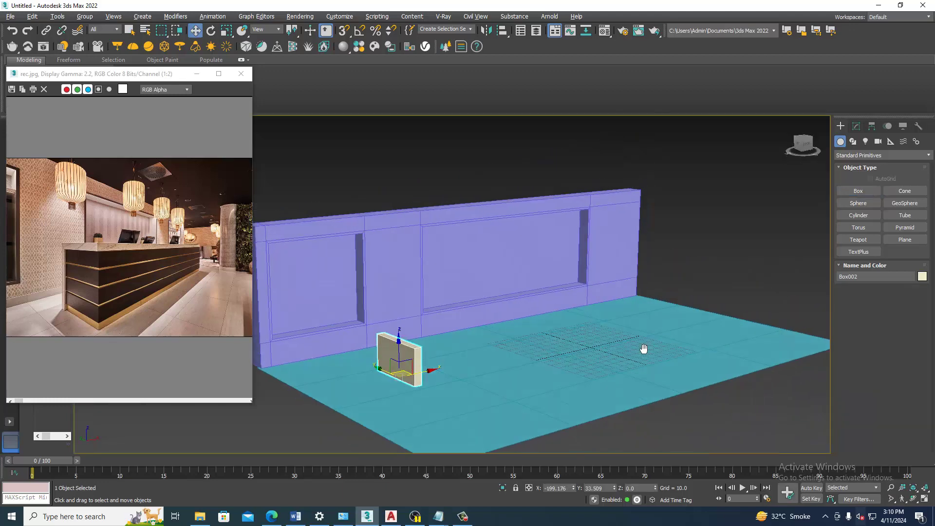
- Scale Box002 up into a tall slab
key(r)
key(w)
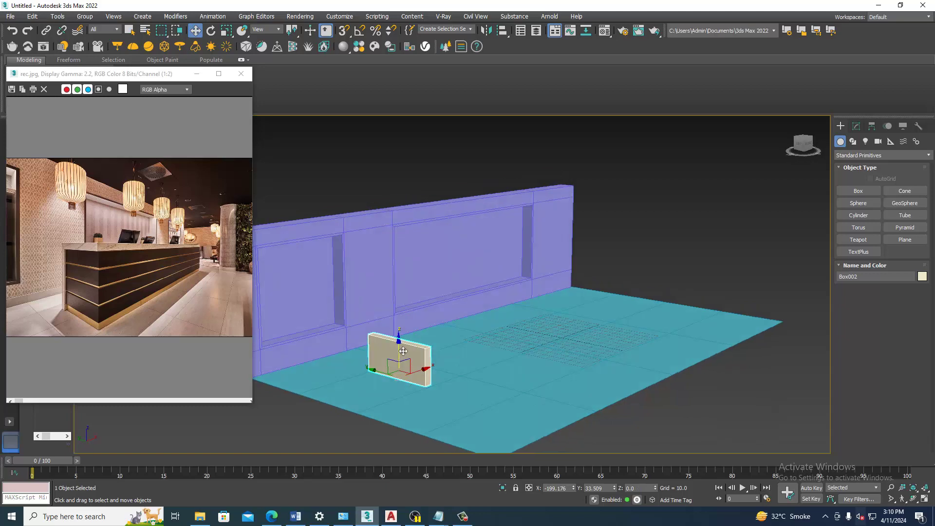
key(r)
drag(404, 339, 404, 282)
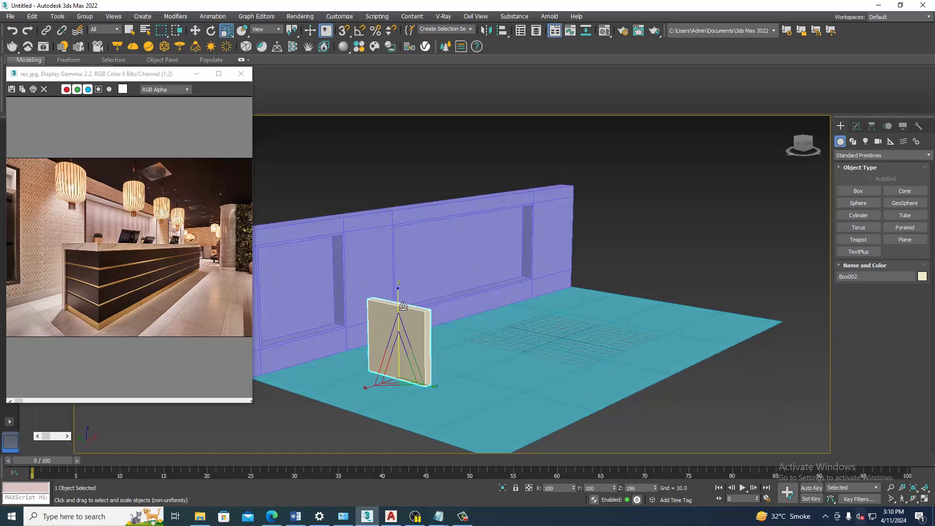
mouse_move(404, 282)
alt+middle_down()
mouse_move(455, 319)
mouse_move(459, 249)
alt+middle_up()
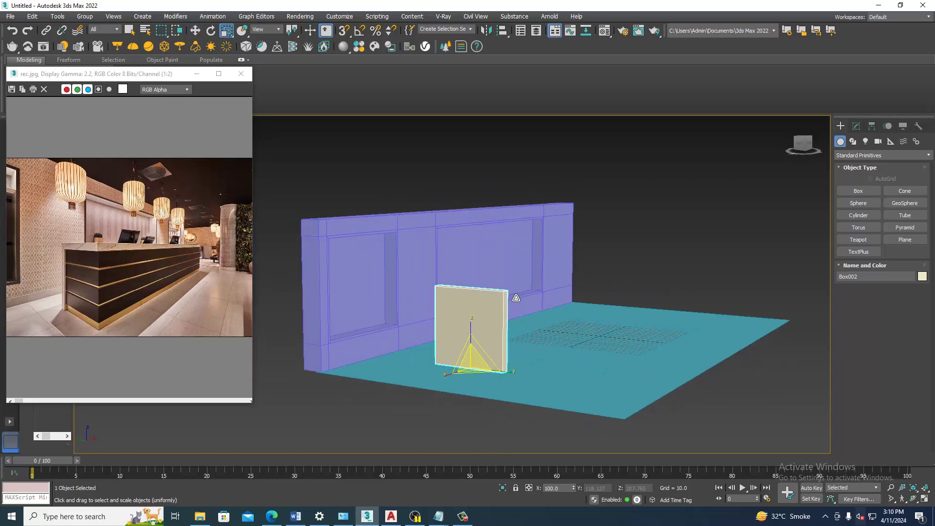
- Raise the wall's top vertices along Z to heighten it, then return to object level
click(459, 249)
key(1)
drag(280, 197, 613, 260)
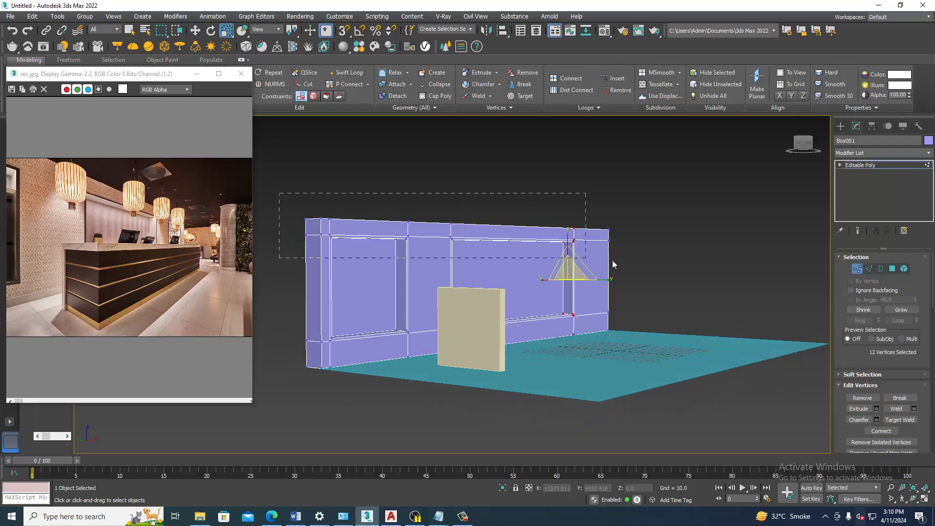
key(w)
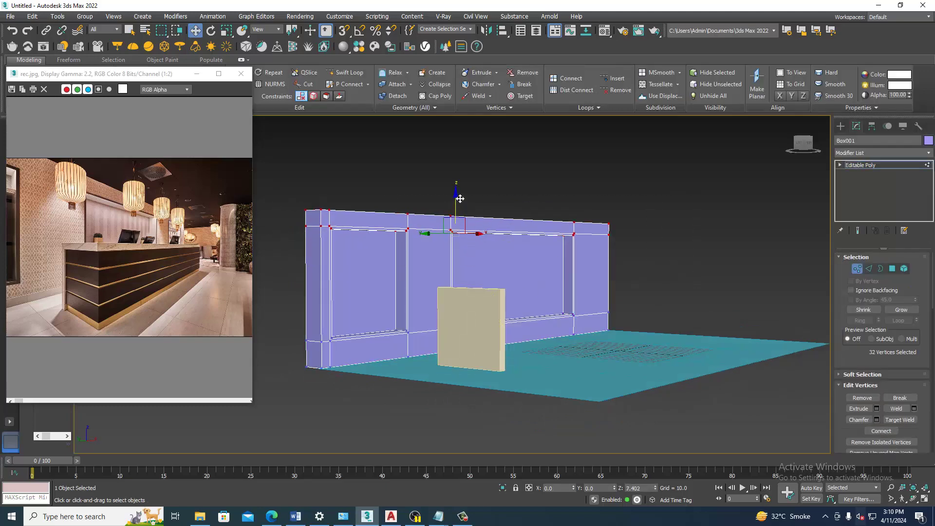
drag(461, 206, 460, 196)
click(458, 322)
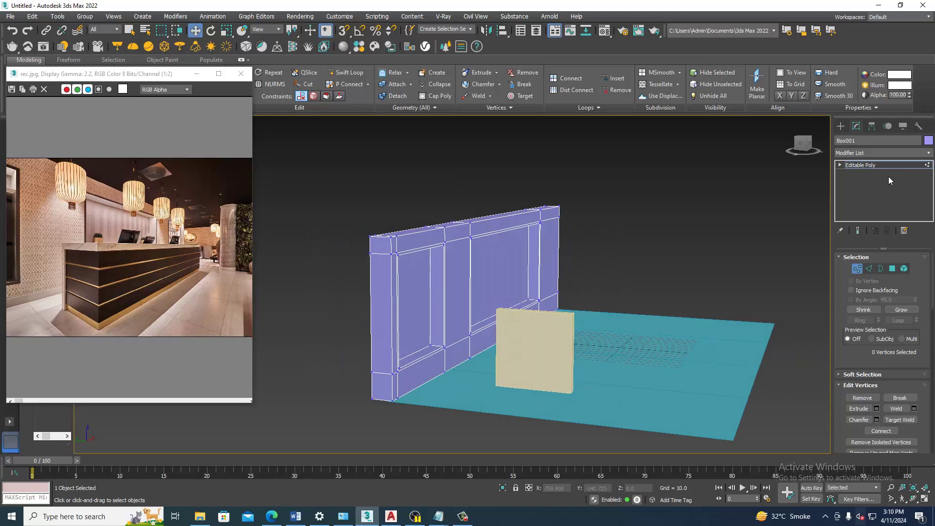
click(872, 166)
mouse_move(709, 258)
alt+middle_down()
mouse_move(595, 249)
mouse_move(560, 263)
alt+middle_up()
- Convert the small Box002 in front of the wall to Editable Poly
click(538, 292)
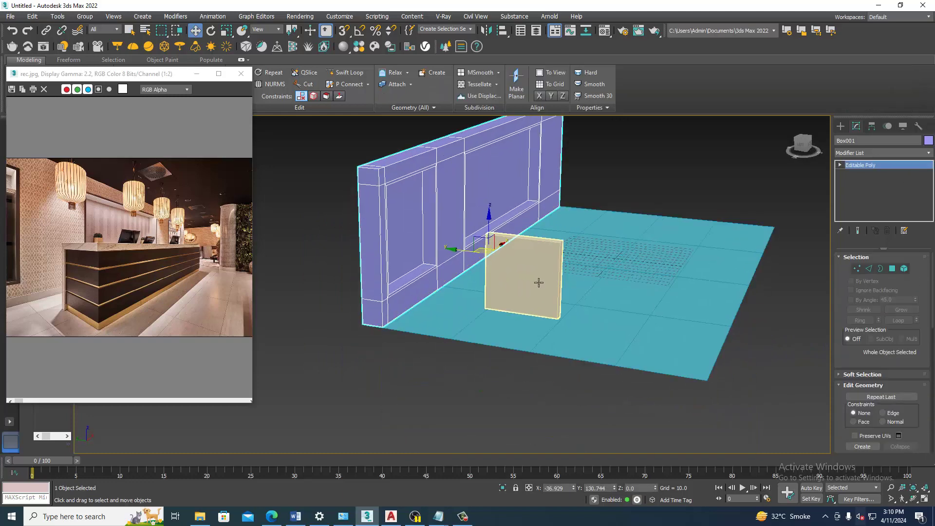
scroll(538, 292, up, 3)
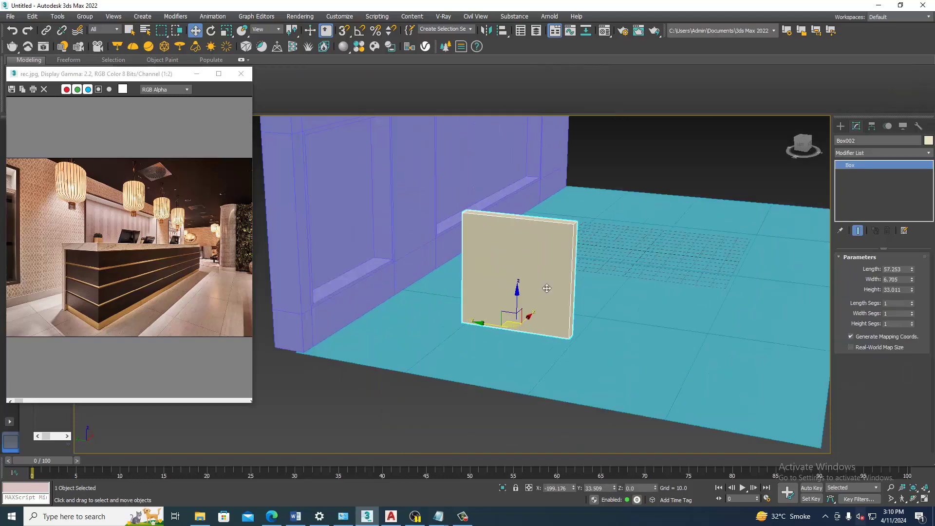
right_click(542, 232)
mouse_move(577, 336)
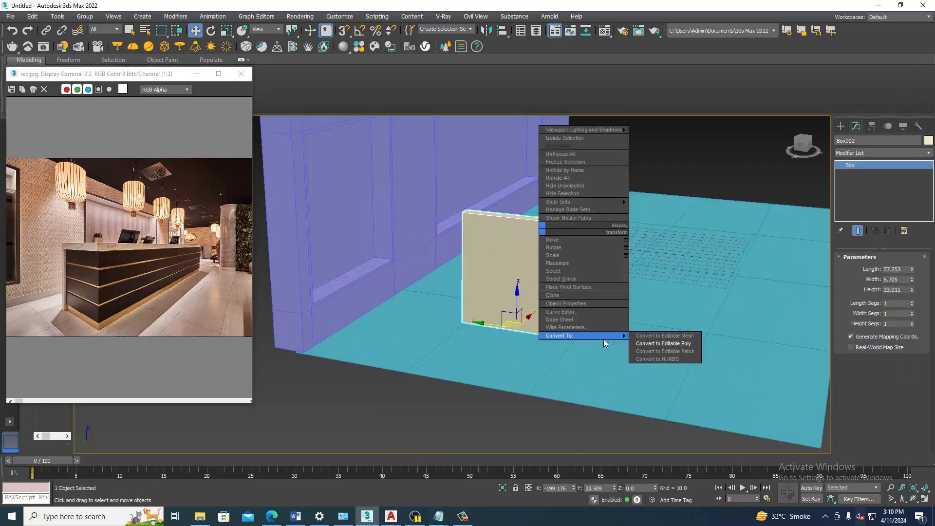
click(681, 344)
key(4)
click(552, 275)
alt+middle_drag(552, 276, 543, 278)
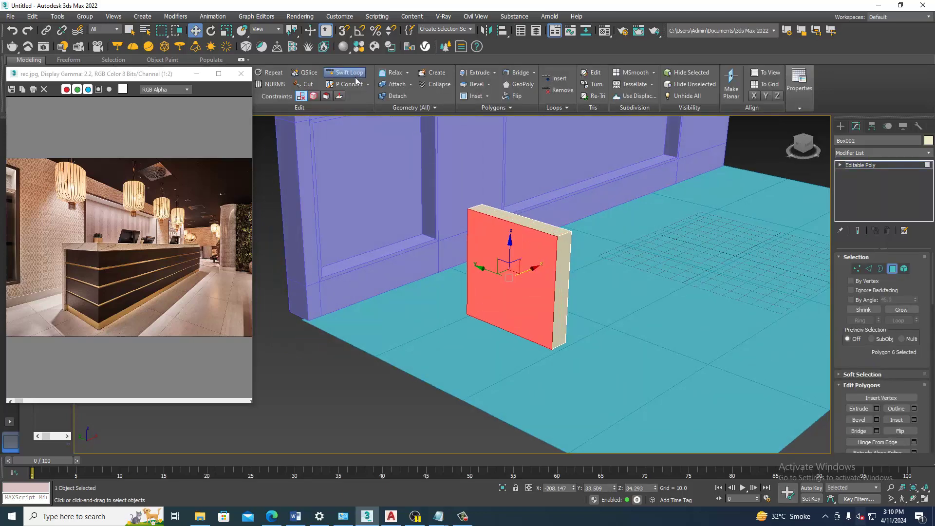
- Insert a vertical Swift Loop splitting the box's front face
click(345, 72)
mouse_move(589, 205)
alt+middle_down()
mouse_move(599, 227)
mouse_move(525, 272)
alt+middle_up()
click(554, 277)
key(w)
key(4)
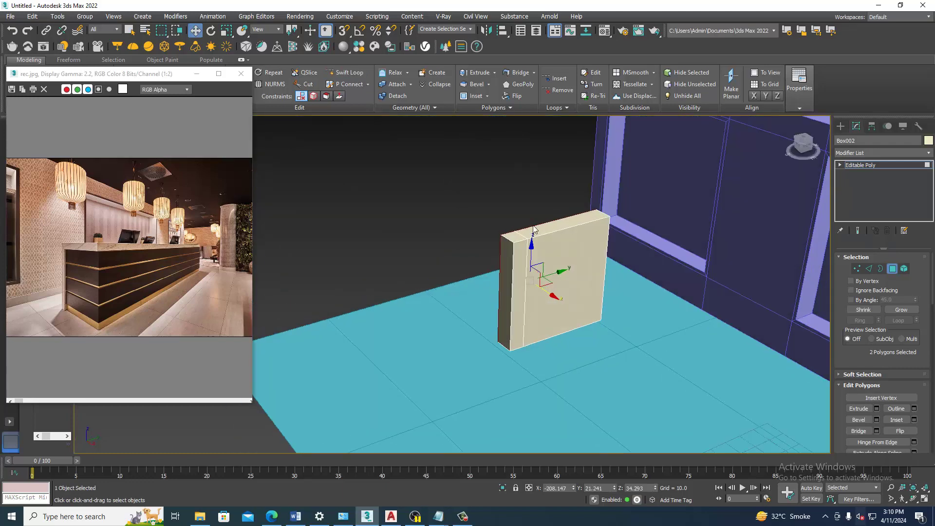
key(4)
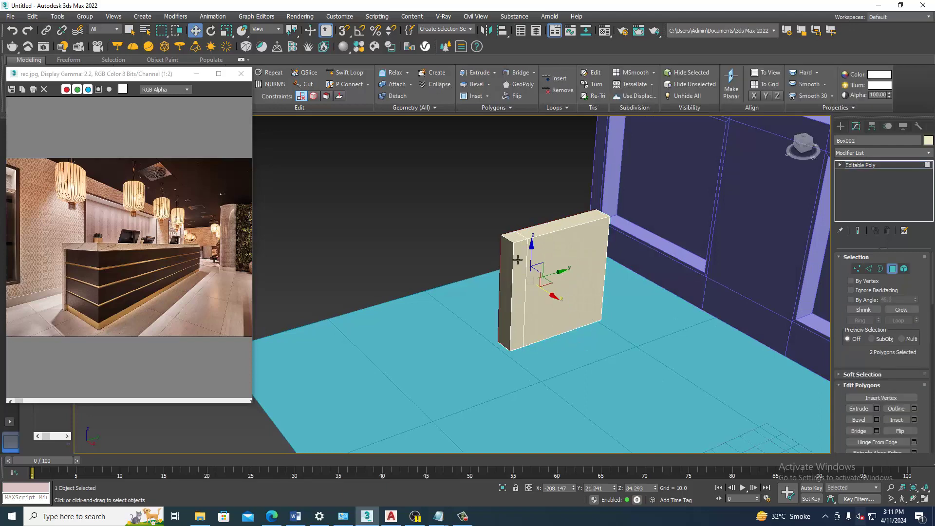
- Drag the box's end face along X to stretch it into a long counter
click(526, 260)
scroll(529, 258, down, 3)
mouse_move(529, 259)
alt+middle_down()
mouse_move(652, 250)
mouse_move(618, 240)
mouse_move(415, 300)
alt+middle_up()
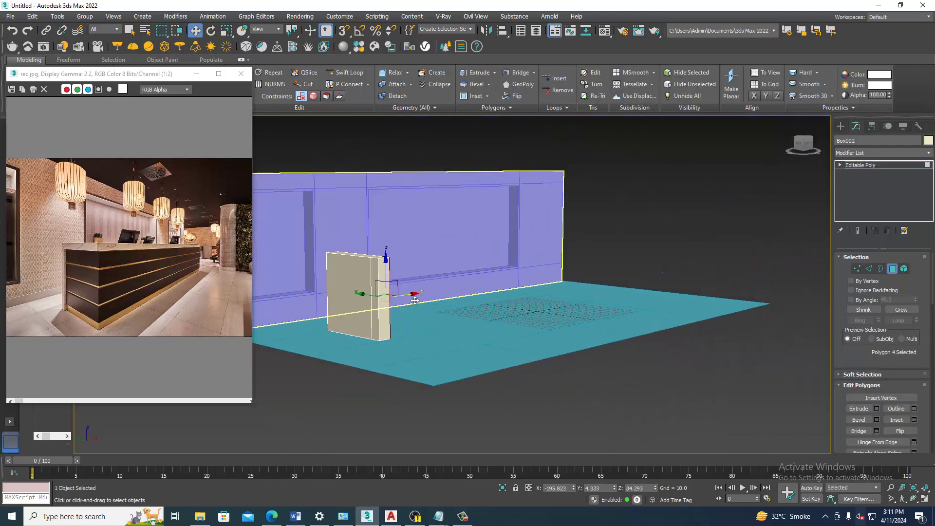
drag(408, 301, 650, 262)
middle_drag(476, 241, 558, 235)
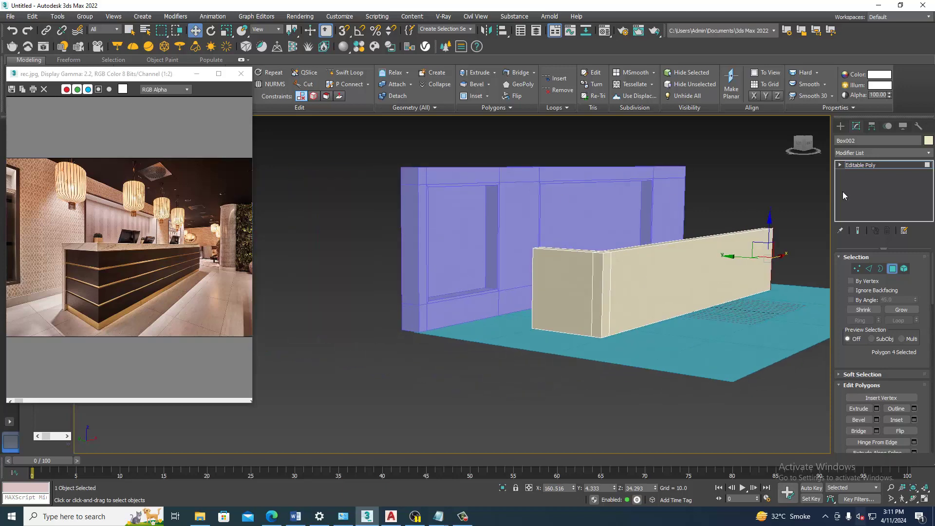
click(875, 166)
alt+middle_drag(706, 209, 645, 217)
- Raise the back wall's top vertices higher to make the wall taller
scroll(706, 215, down, 3)
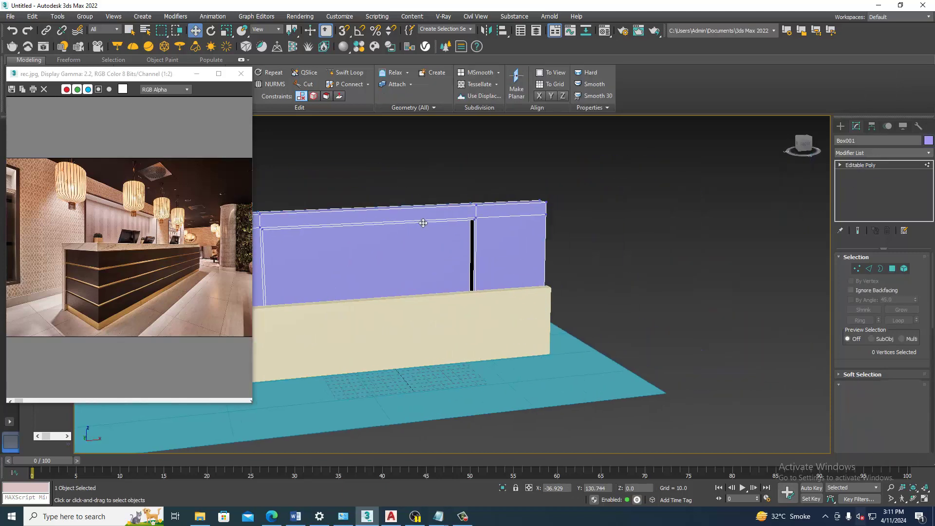
key(1)
scroll(428, 222, down, 3)
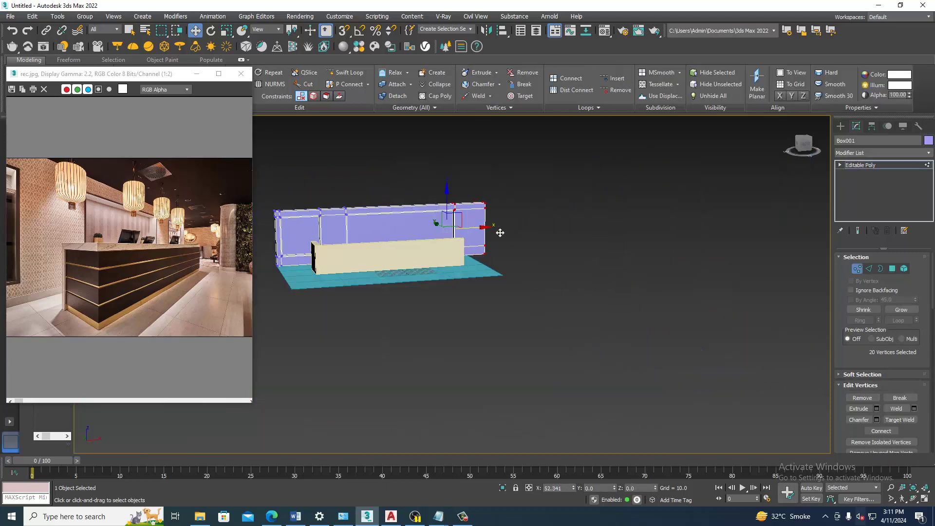
middle_drag(497, 232, 562, 282)
ctrl+drag(704, 309, 702, 306)
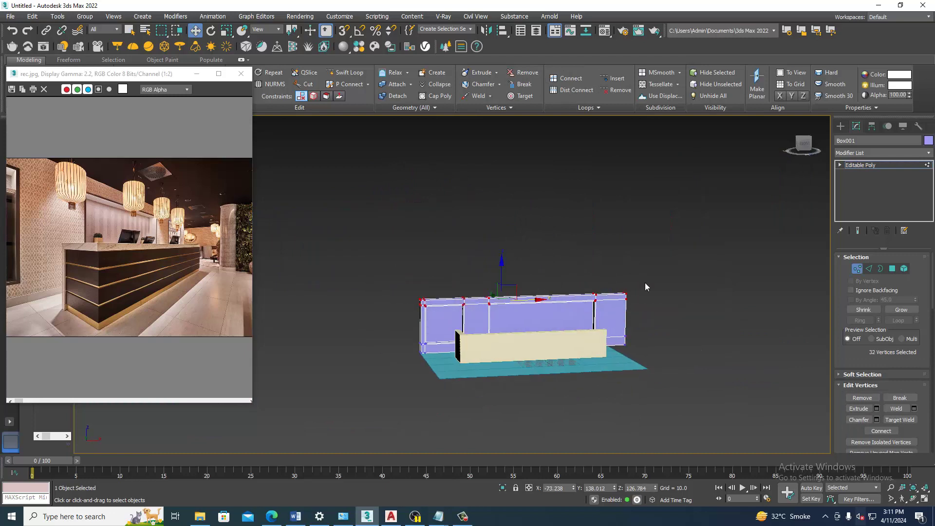
drag(507, 273, 507, 246)
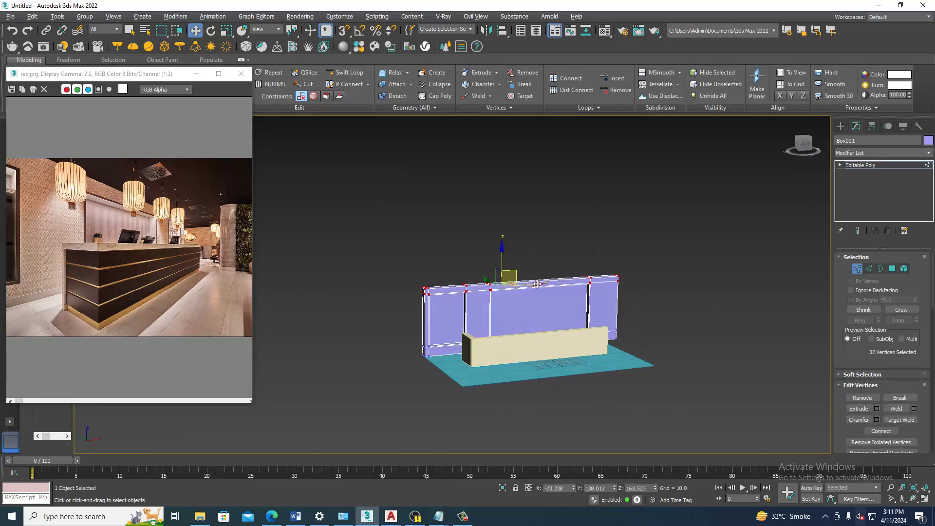
alt+middle_drag(507, 292, 541, 317)
click(865, 166)
- Set the floor plane Plane001 to 1 segment and convert it to Editable Poly
click(603, 397)
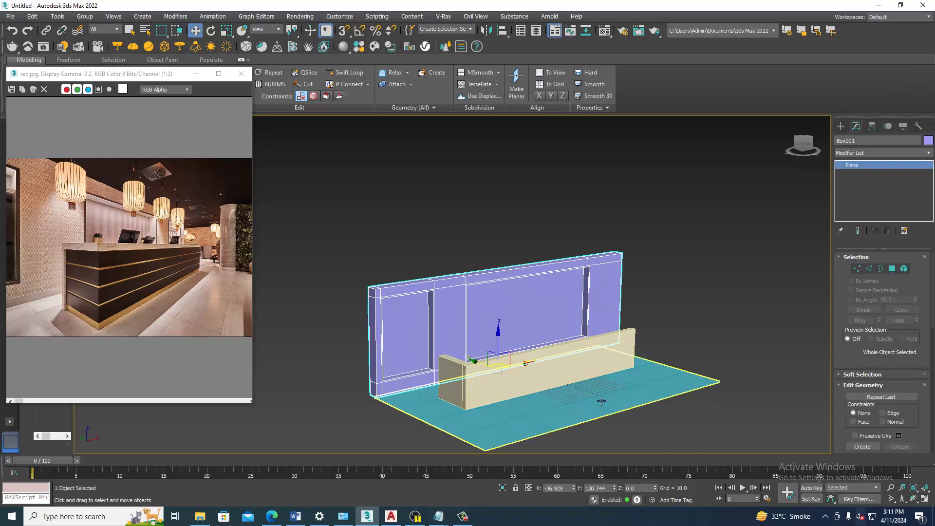
alt+middle_drag(603, 397, 526, 346)
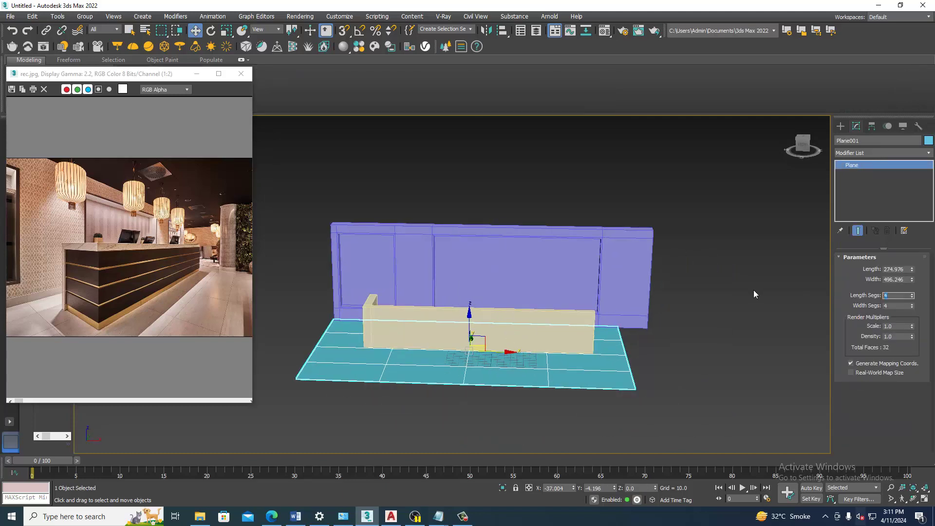
text(1)
key(Tab)
text(1)
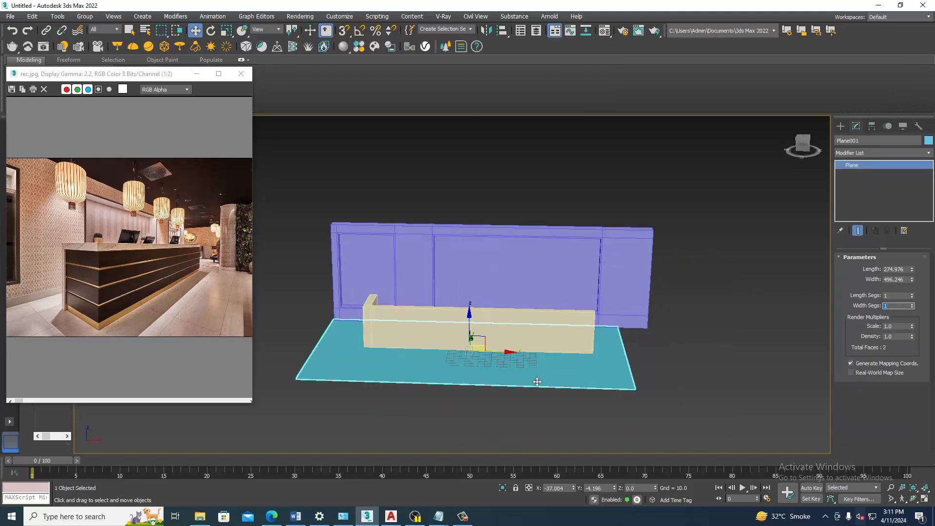
right_click(537, 382)
click(668, 476)
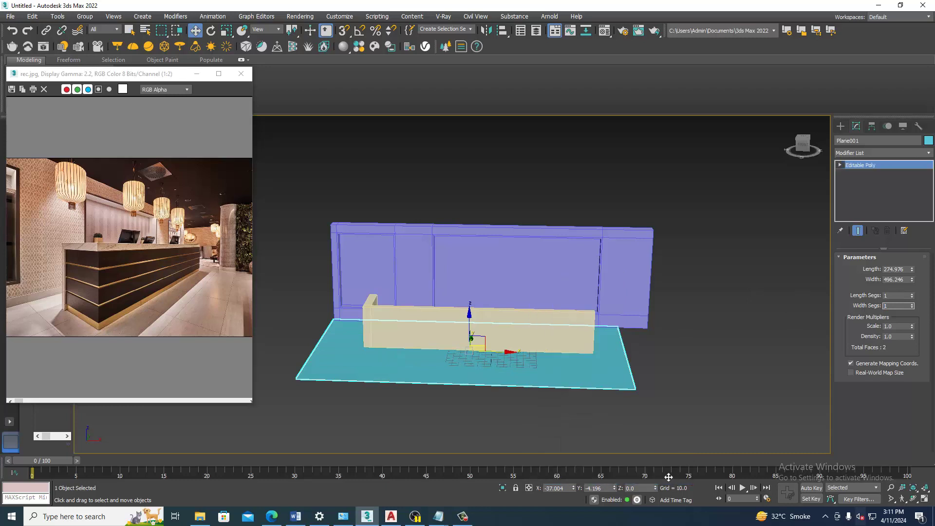
- Move the floor's two right-side corner vertices outward along X to widen it
key(1)
drag(519, 142, 646, 397)
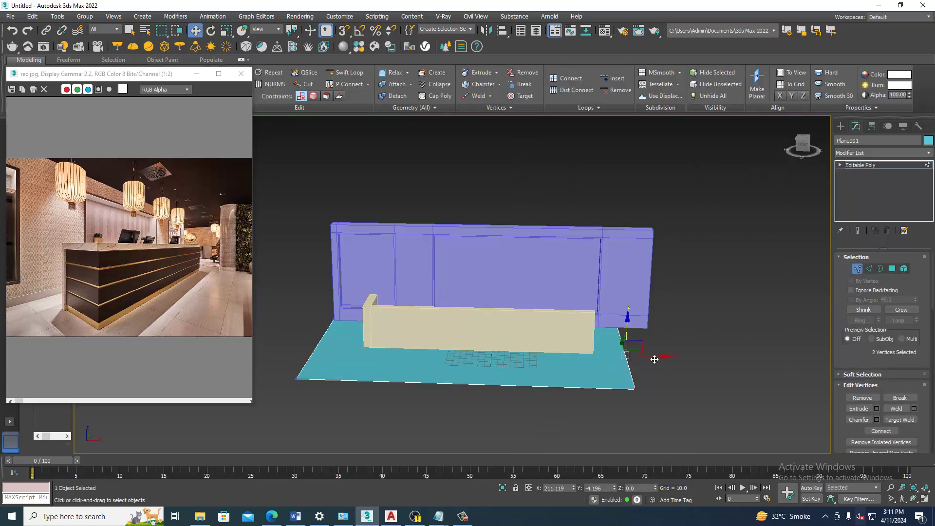
drag(658, 361, 710, 354)
mouse_move(710, 355)
alt+middle_down()
mouse_move(514, 267)
mouse_move(523, 276)
mouse_move(502, 297)
alt+middle_up()
click(899, 163)
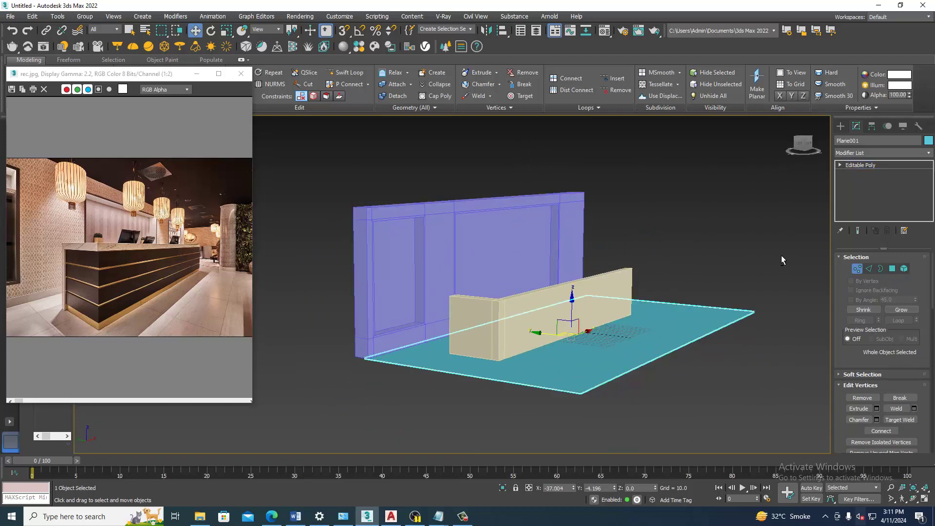
- Undo the last change, then move the counter's four right-end vertices to lengthen it
key(ctrl+z)
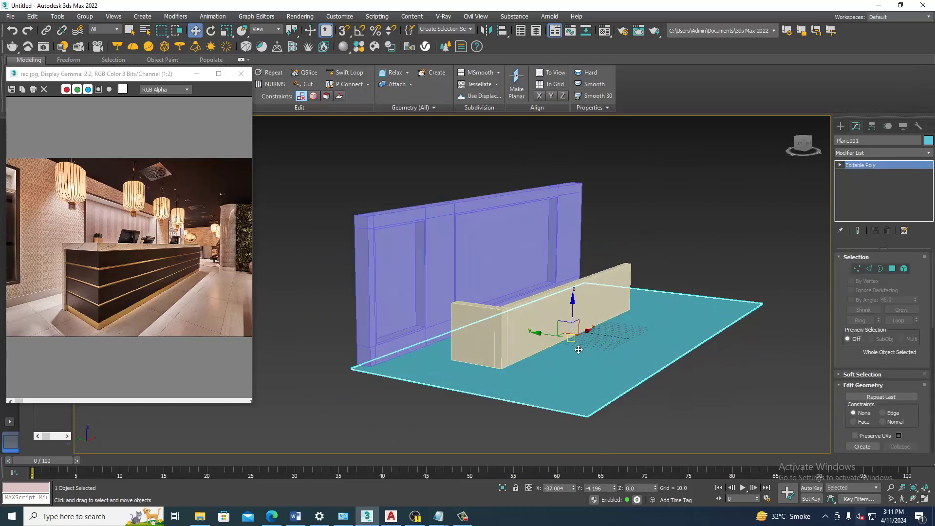
scroll(565, 336, up, 4)
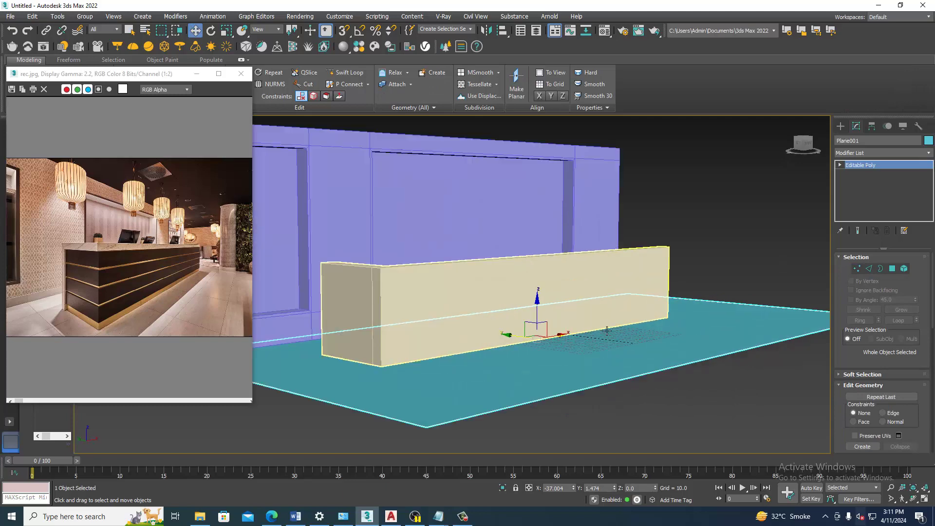
scroll(603, 330, up, 2)
scroll(603, 330, up, 1)
click(604, 308)
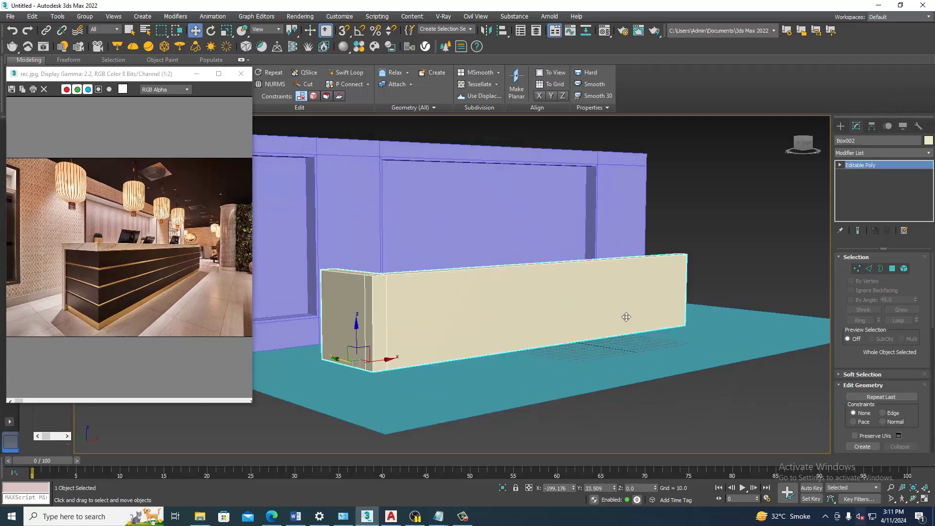
mouse_move(627, 315)
alt+middle_down()
mouse_move(580, 286)
mouse_move(589, 288)
mouse_move(562, 311)
mouse_move(578, 285)
alt+middle_up()
scroll(578, 278, up, 3)
key(1)
drag(591, 229, 681, 350)
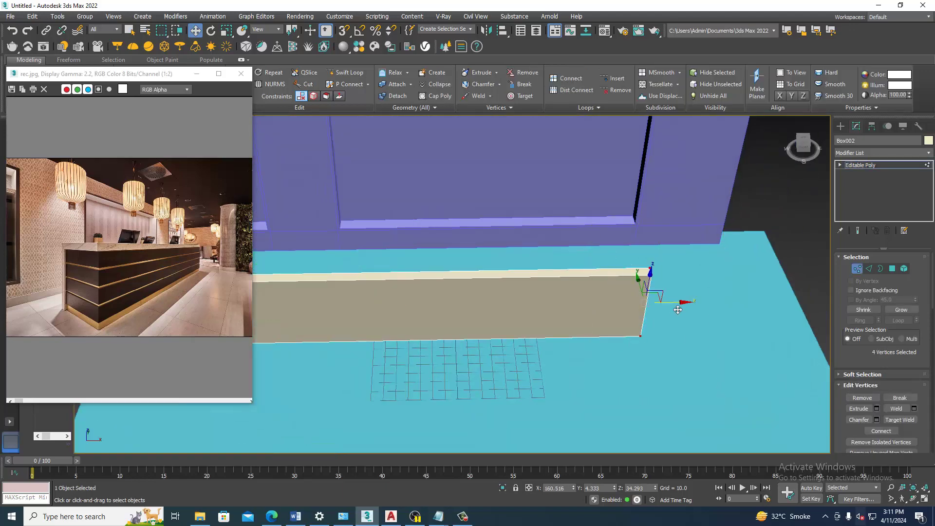
mouse_move(678, 310)
mouse_down()
mouse_move(742, 311)
mouse_move(720, 306)
mouse_up()
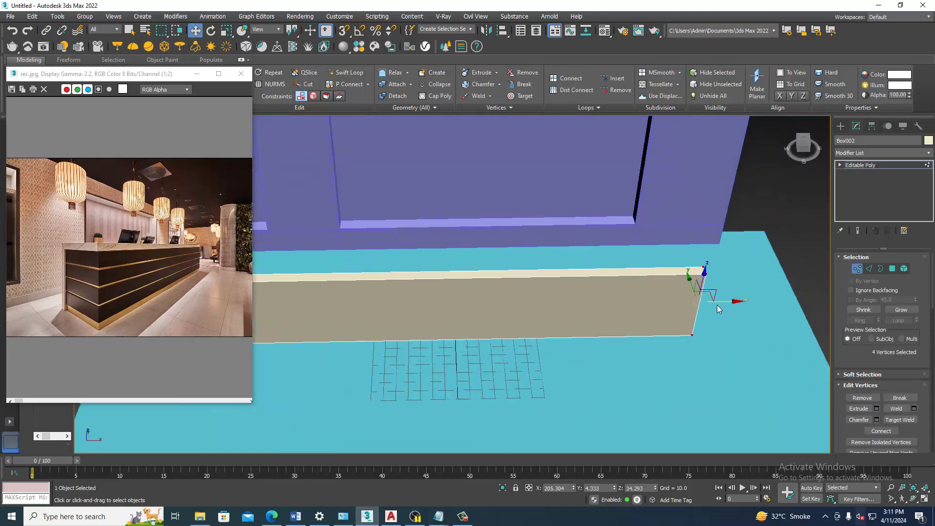
scroll(721, 305, down, 2)
scroll(721, 306, down, 3)
- Briefly start Swift Loop, then return to Move and orbit around the counter
alt+middle_drag(643, 298, 632, 312)
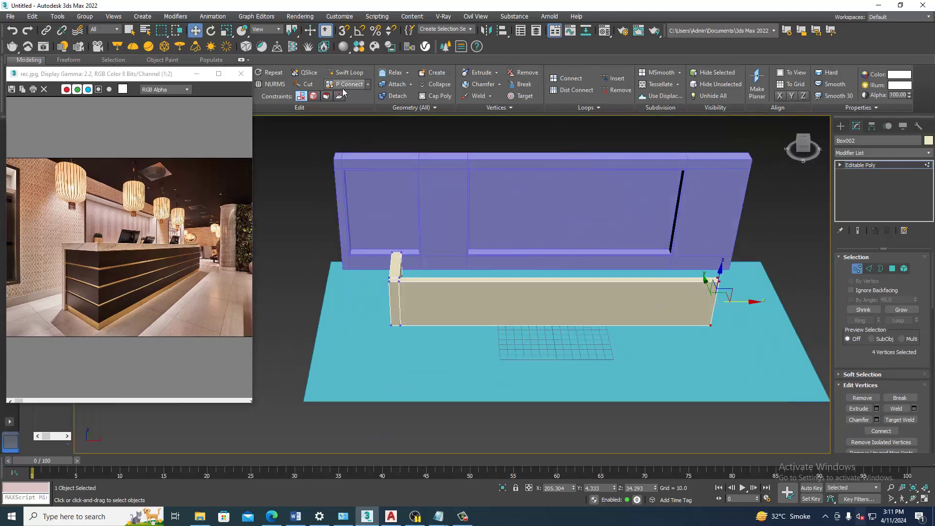
click(345, 73)
scroll(616, 299, up, 2)
scroll(616, 299, up, 2)
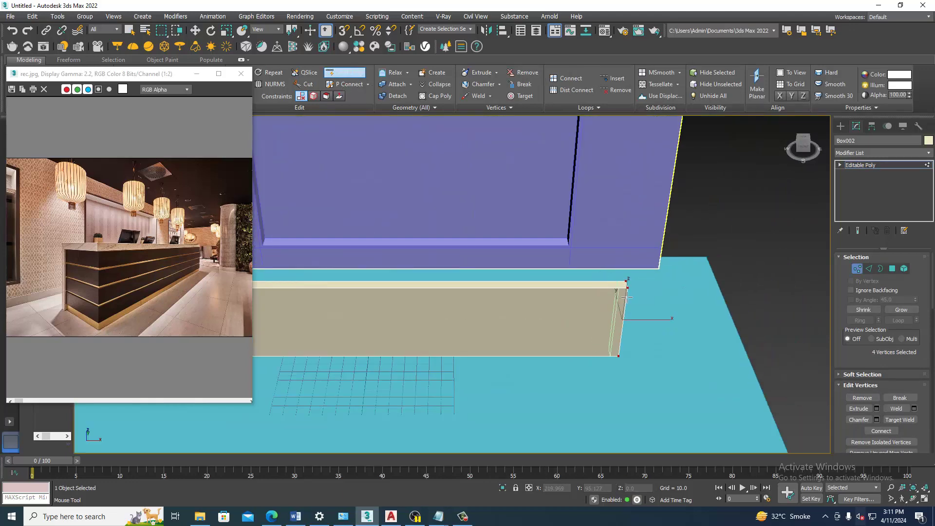
scroll(626, 297, down, 5)
key(w)
alt+middle_drag(625, 297, 591, 278)
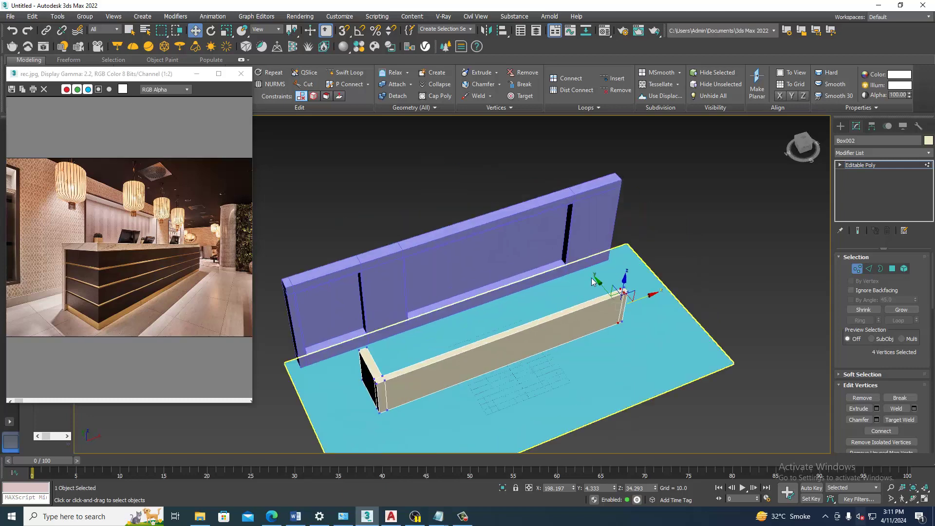
- Check the counter's alignment with the back wall in four-view, then in Perspective
key(alt+w)
key(alt+w)
scroll(572, 223, down, 3)
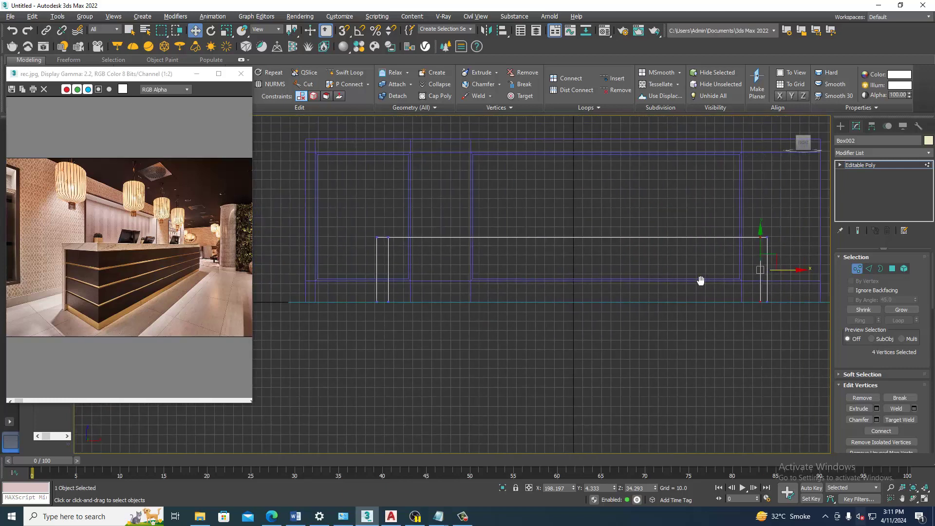
mouse_move(702, 278)
middle_down()
mouse_move(692, 263)
mouse_move(657, 309)
middle_up()
scroll(657, 310, up, 3)
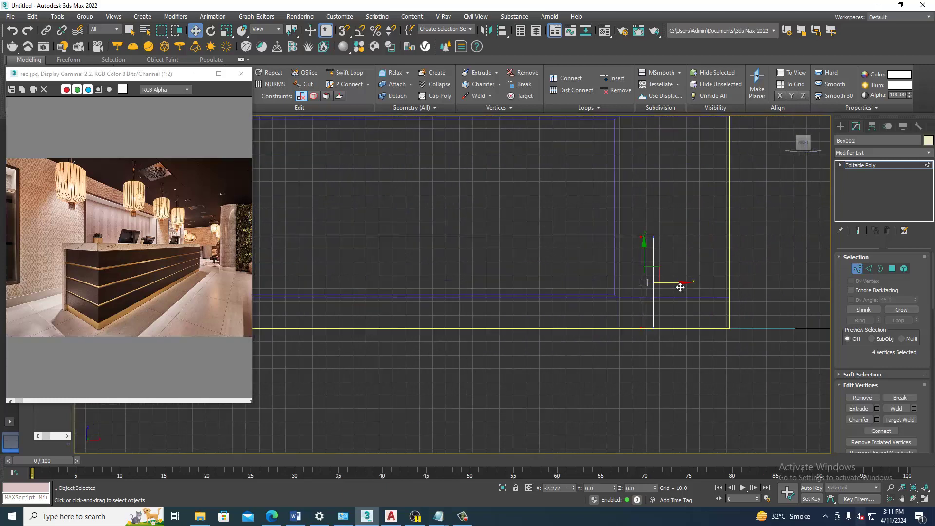
key(alt+w)
key(alt+w)
alt+middle_drag(633, 312, 604, 331)
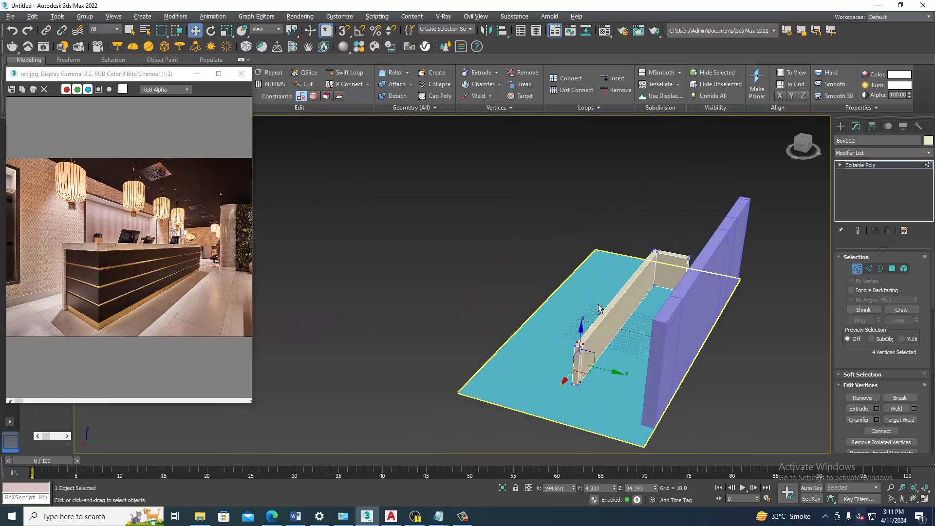
scroll(599, 334, up, 3)
- Extrude the counter's right-end face 10 units to form a side return
key(4)
click(566, 383)
click(578, 377)
alt+middle_drag(577, 378, 848, 403)
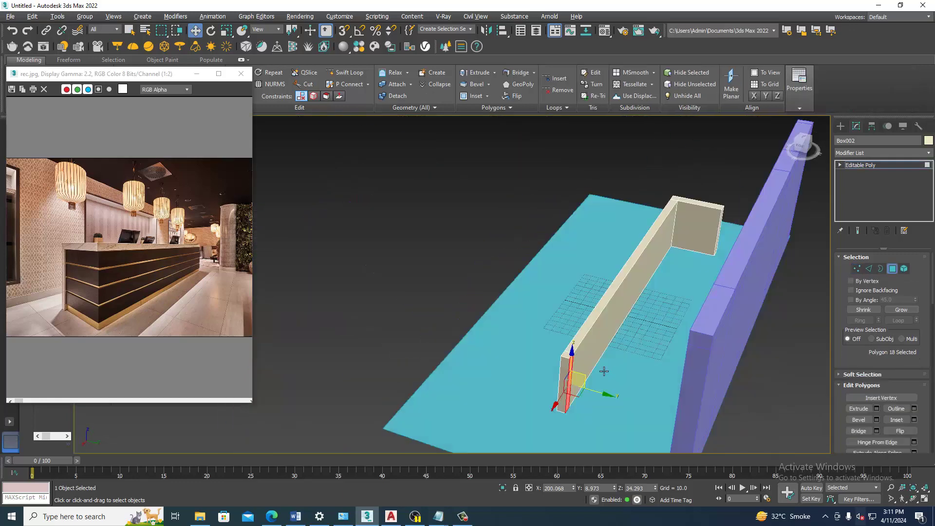
click(876, 408)
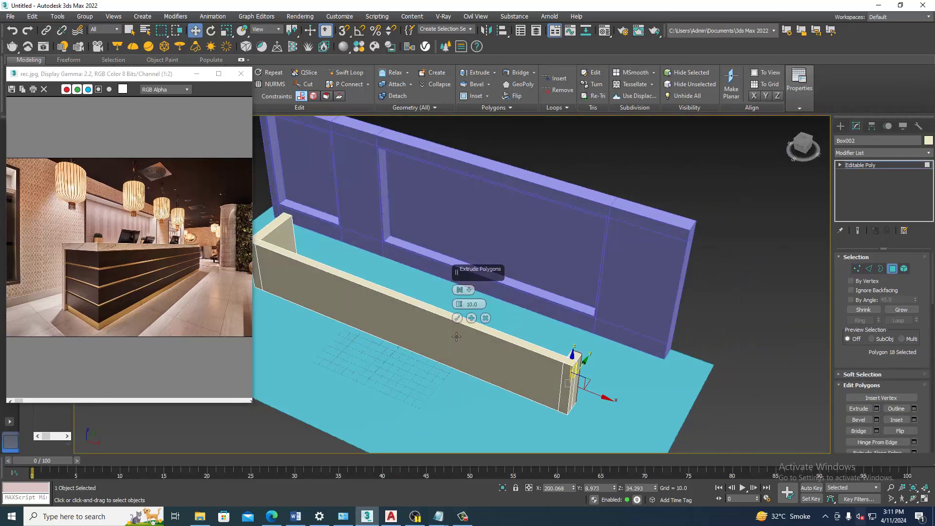
key(alt+w)
- Inspect the extruded counter in the maximized Top view, then back in Perspective
middle_click(317, 204)
key(alt+w)
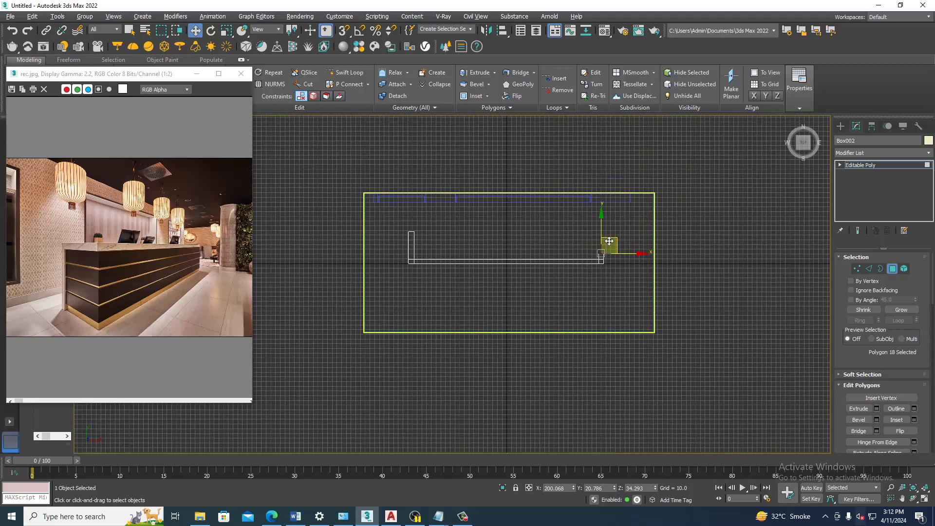
scroll(608, 232, up, 2)
scroll(604, 239, up, 1)
scroll(633, 241, up, 1)
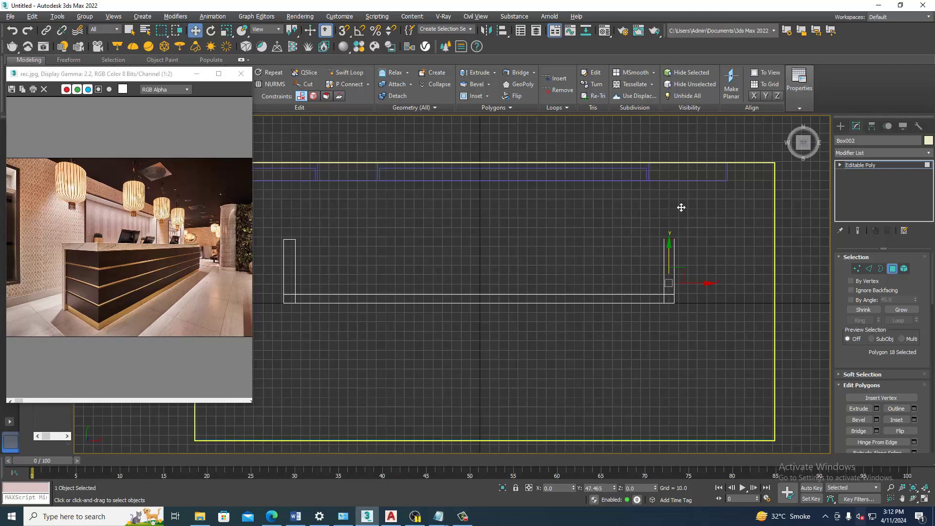
key(alt+w)
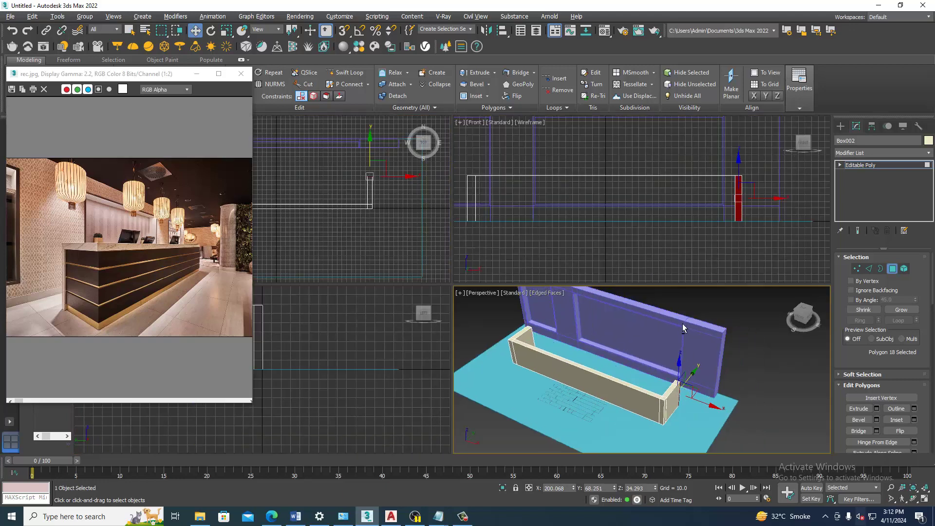
middle_click(683, 324)
key(alt+w)
mouse_move(683, 324)
alt+middle_down()
mouse_move(655, 253)
mouse_move(593, 211)
mouse_move(604, 235)
alt+middle_up()
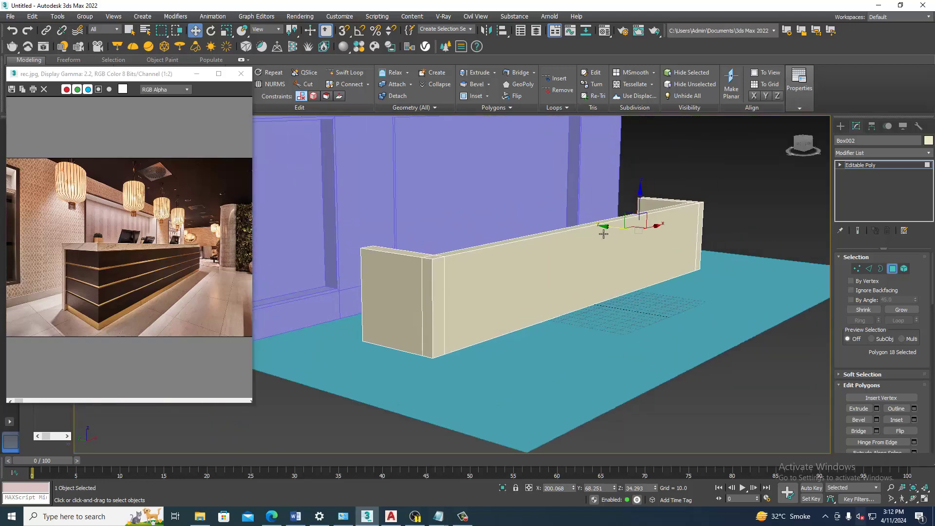
- Add an edge loop near the top of the counter with Swift Loop
click(344, 72)
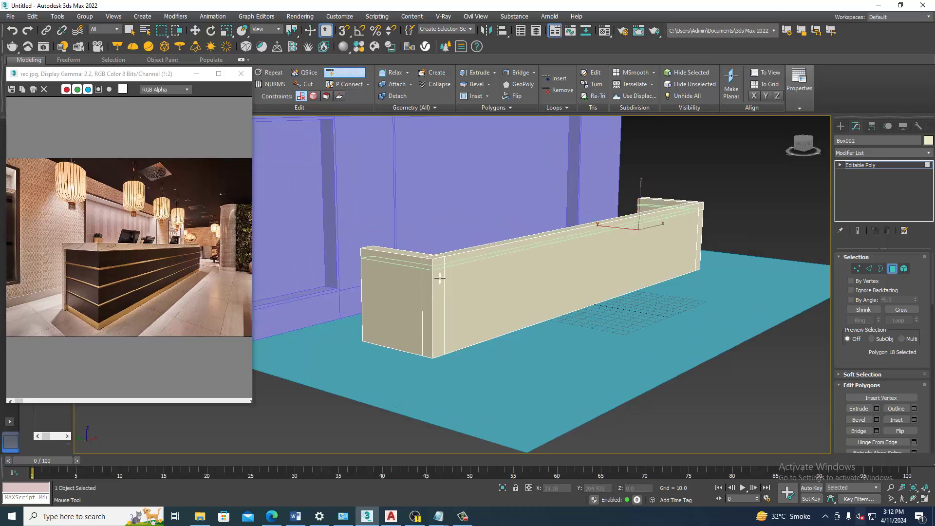
alt+middle_drag(440, 278, 499, 253)
click(499, 253)
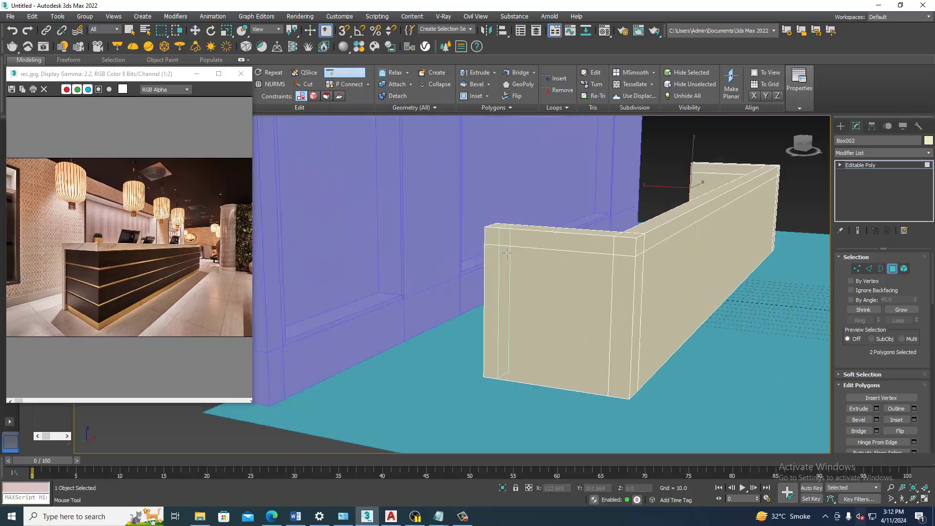
alt+middle_drag(592, 267, 589, 267)
right_click(589, 267)
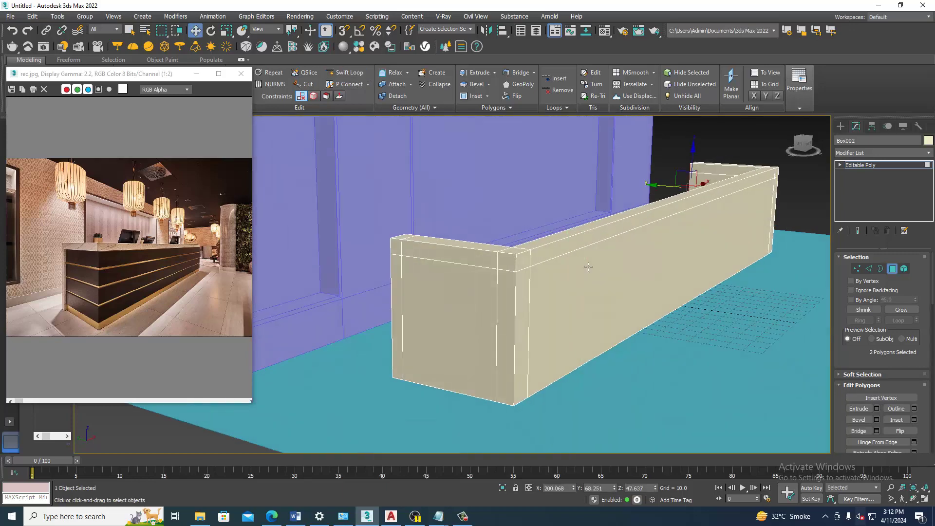
- Select the top-band faces on the counter's end and long top strip
key(4)
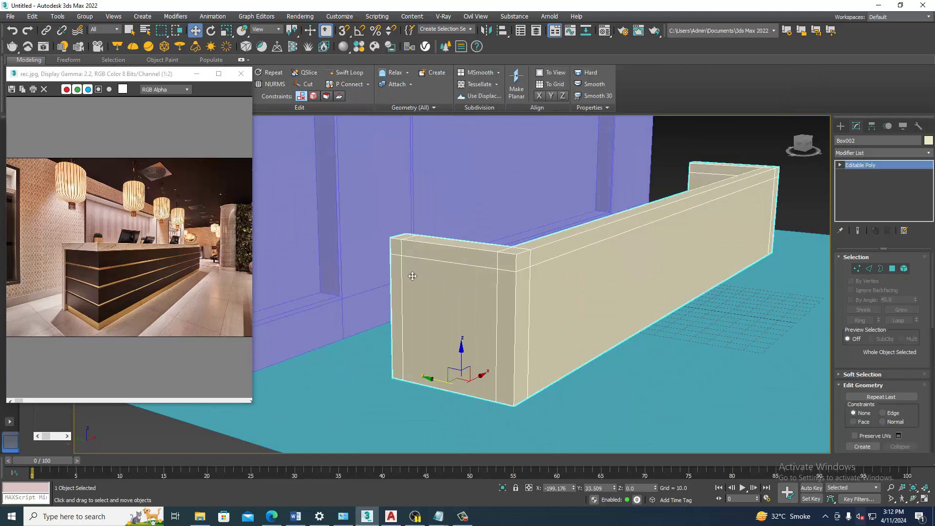
key(4)
click(397, 292)
ctrl+click(397, 246)
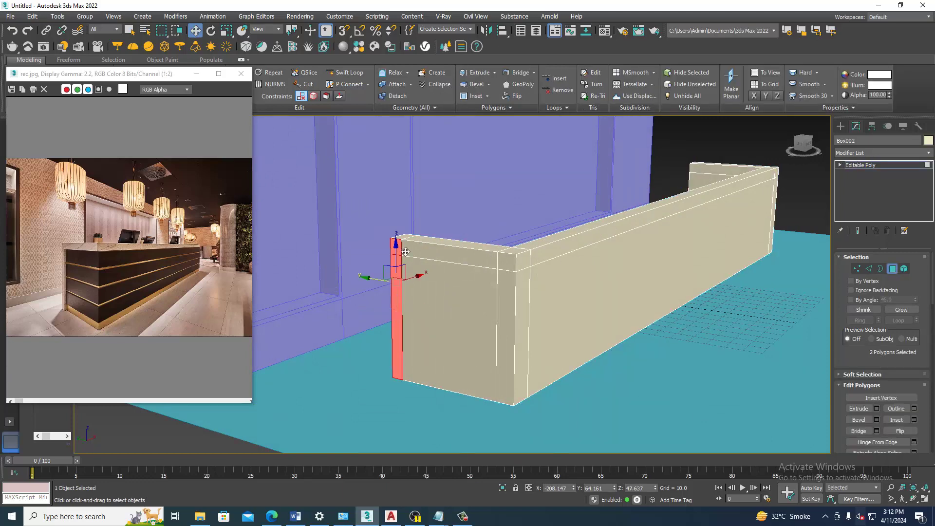
ctrl+click(494, 259)
ctrl+click(523, 255)
ctrl+click(564, 248)
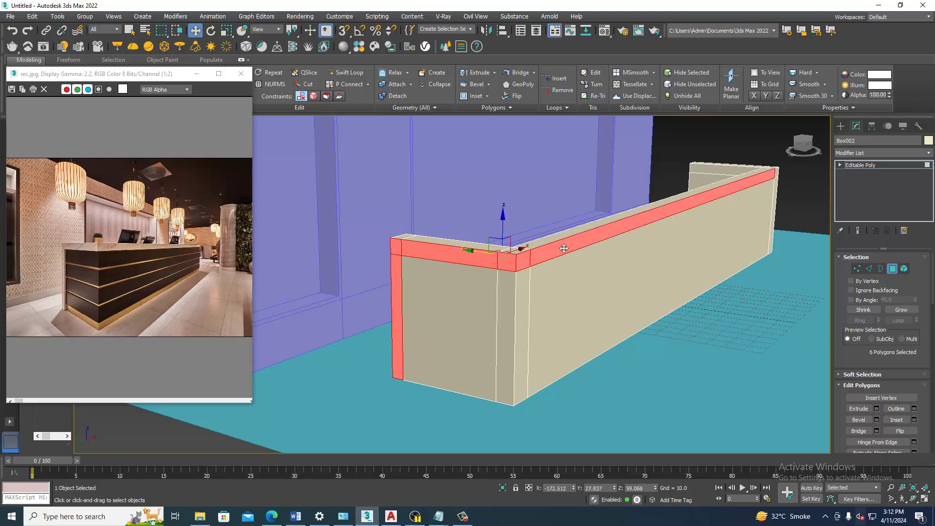
click(462, 520)
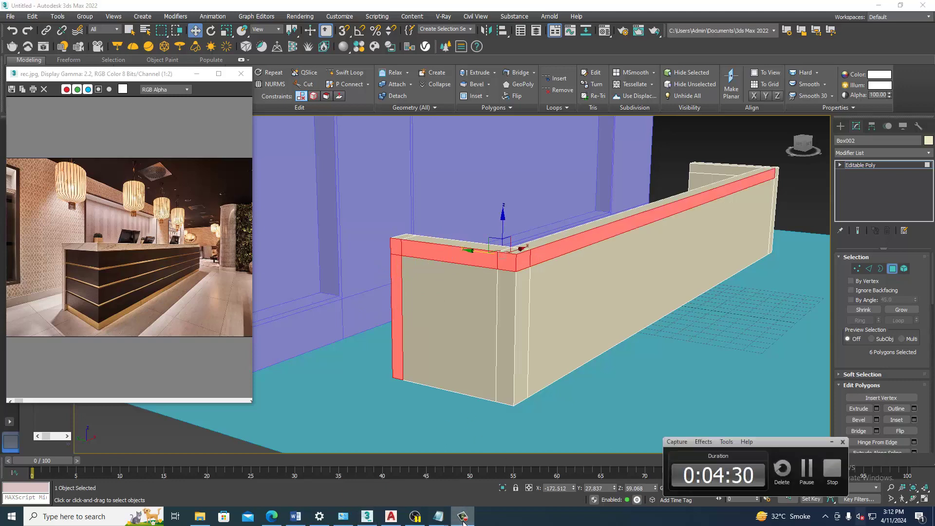
click(463, 520)
- Add the right corner and remaining right top-band faces to the selection
mouse_move(615, 305)
alt+middle_down()
mouse_move(641, 294)
mouse_move(524, 297)
mouse_move(615, 297)
alt+middle_up()
scroll(524, 296, up, 3)
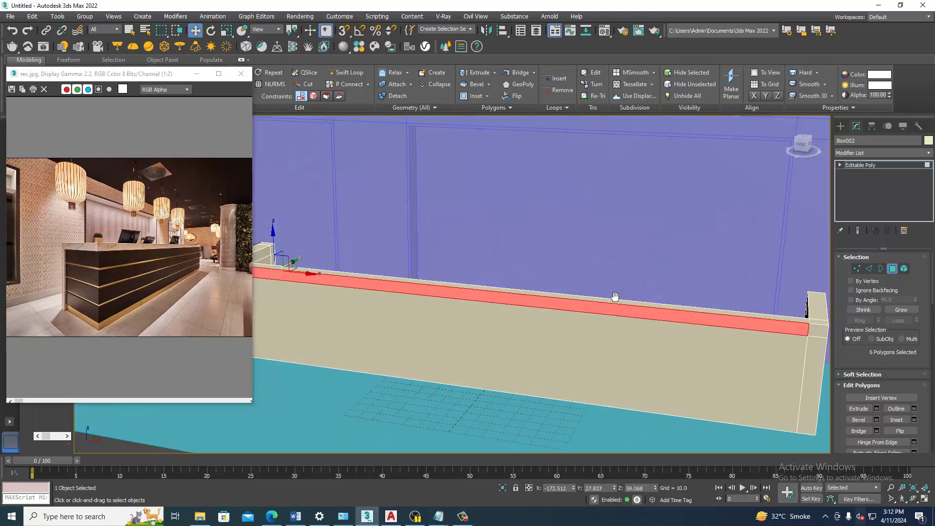
scroll(615, 296, down, 3)
ctrl+click(669, 267)
scroll(667, 275, up, 5)
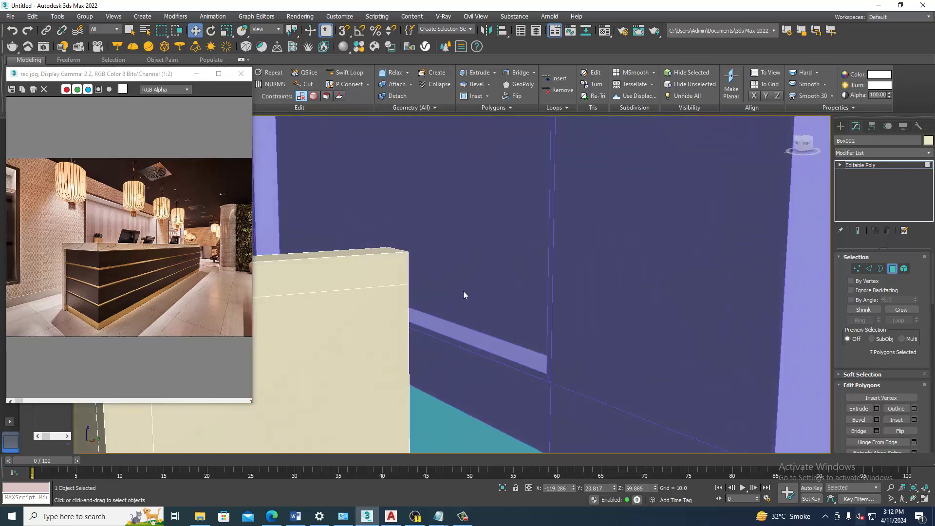
scroll(463, 295, down, 4)
scroll(487, 302, up, 1)
ctrl+click(518, 298)
ctrl+click(587, 284)
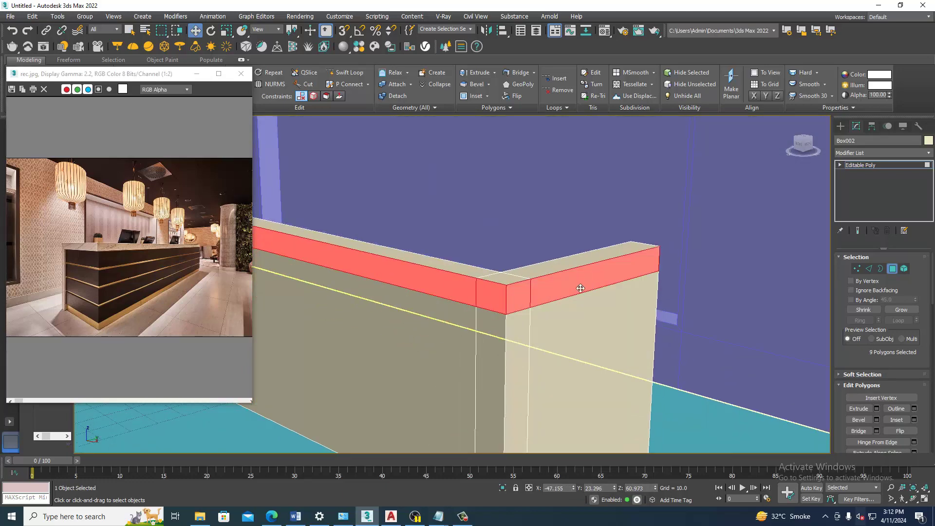
- Extrude the nine top faces 1.347 along Local Normal as a thin countertop band
click(877, 408)
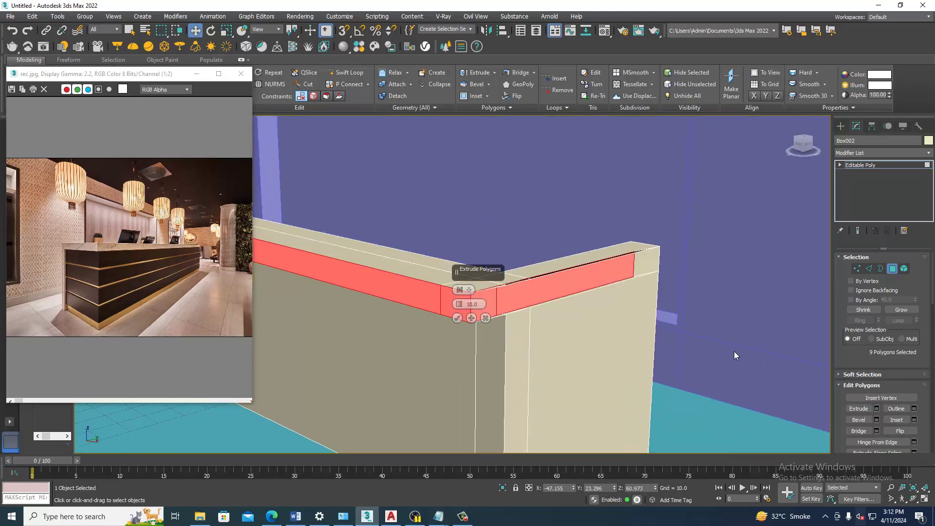
click(466, 289)
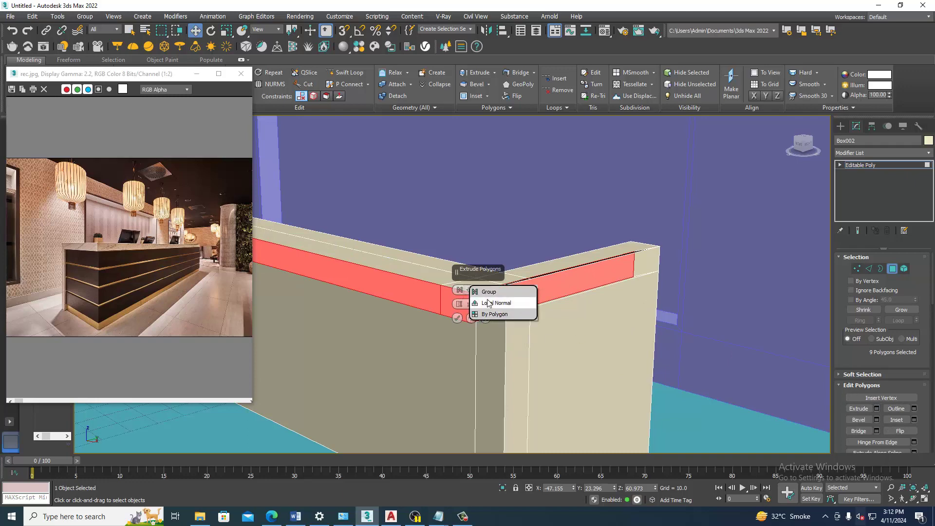
click(487, 303)
mouse_move(487, 307)
alt+middle_down()
mouse_move(557, 293)
mouse_move(459, 327)
alt+middle_up()
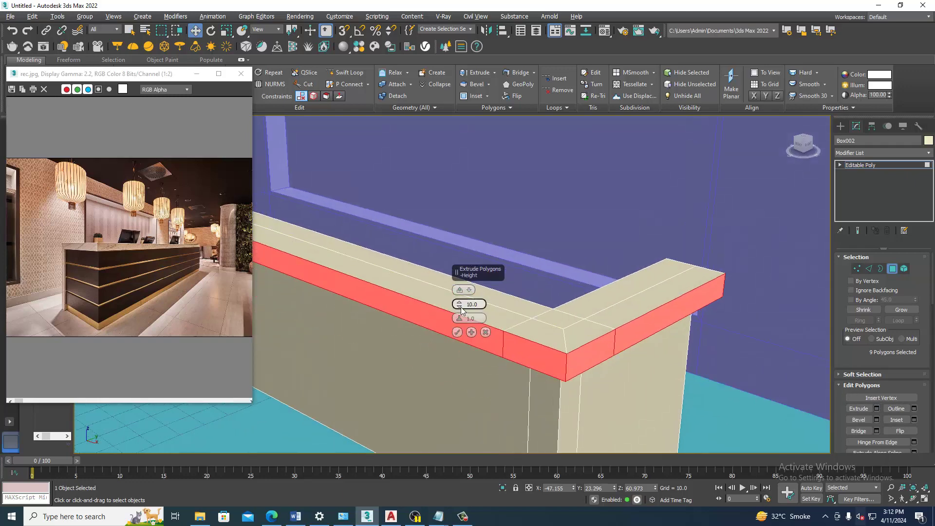
drag(460, 308, 484, 350)
click(457, 332)
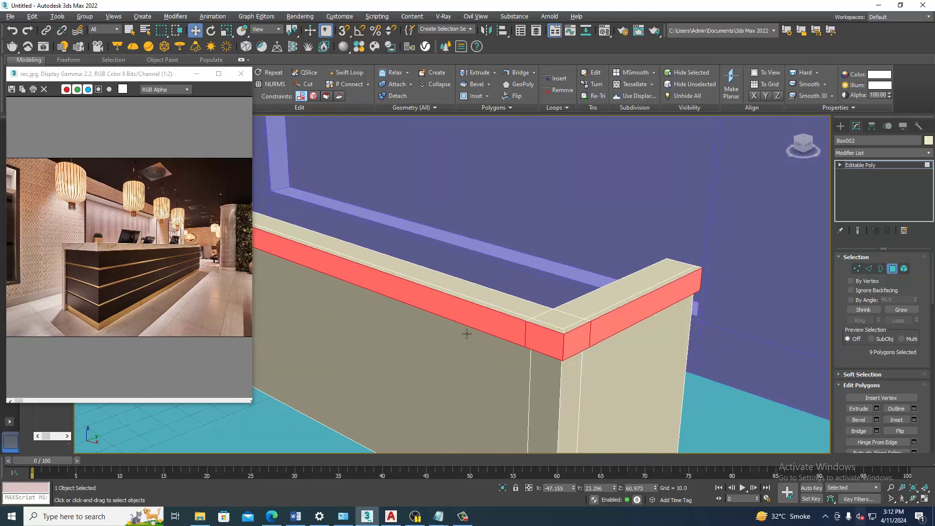
mouse_move(457, 333)
alt+middle_down()
mouse_move(551, 299)
mouse_move(543, 313)
alt+middle_up()
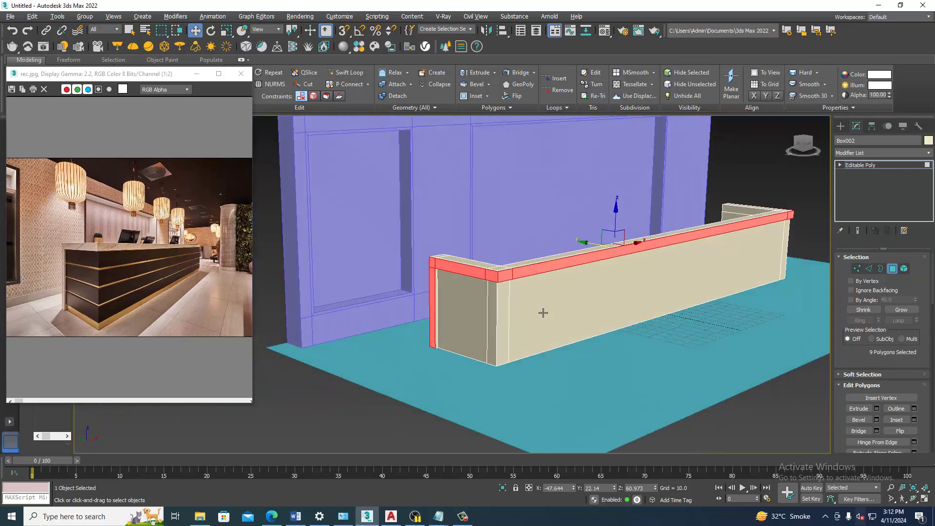
click(469, 520)
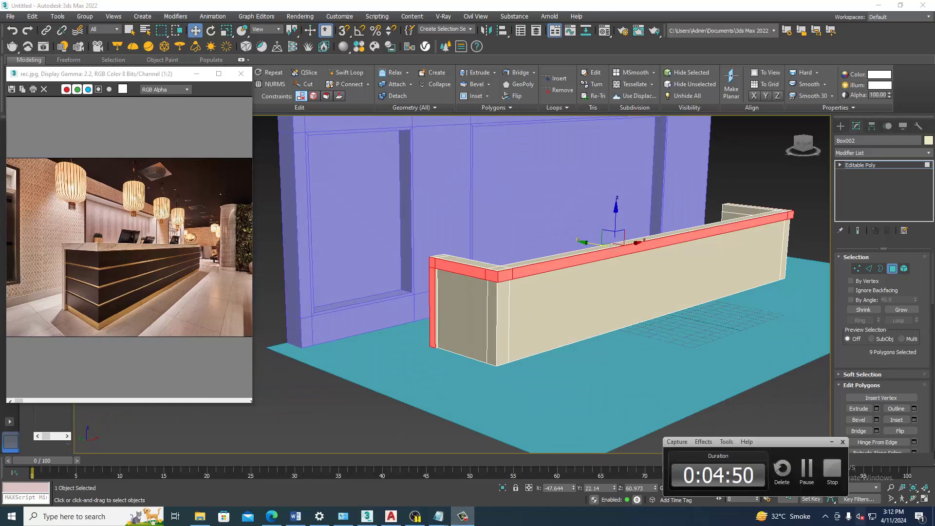
click(800, 480)
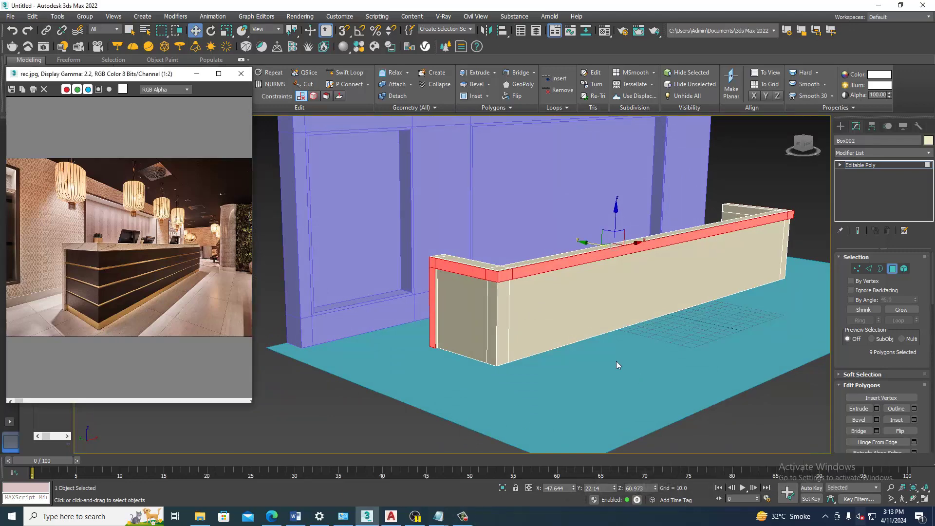
mouse_move(640, 317)
alt+middle_down()
mouse_move(584, 273)
mouse_move(595, 268)
mouse_move(547, 268)
alt+middle_up()
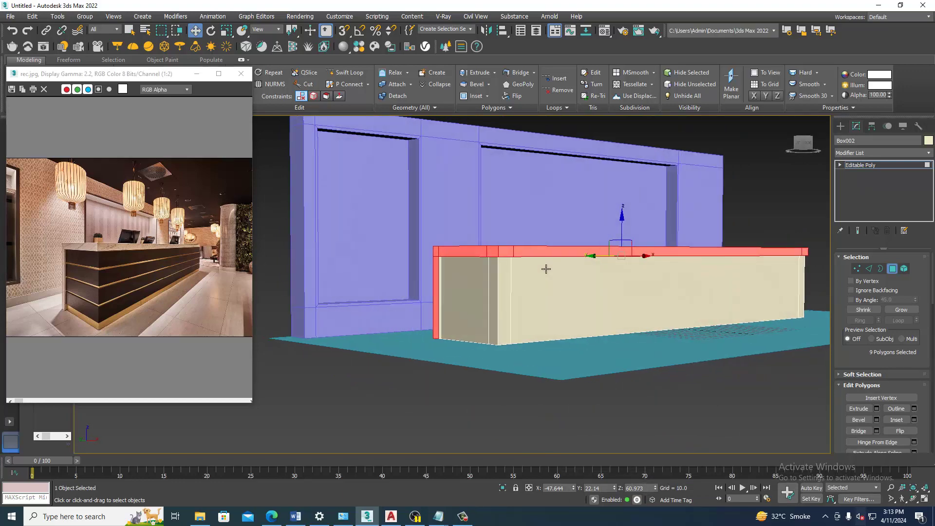
scroll(541, 275, up, 3)
scroll(524, 285, down, 3)
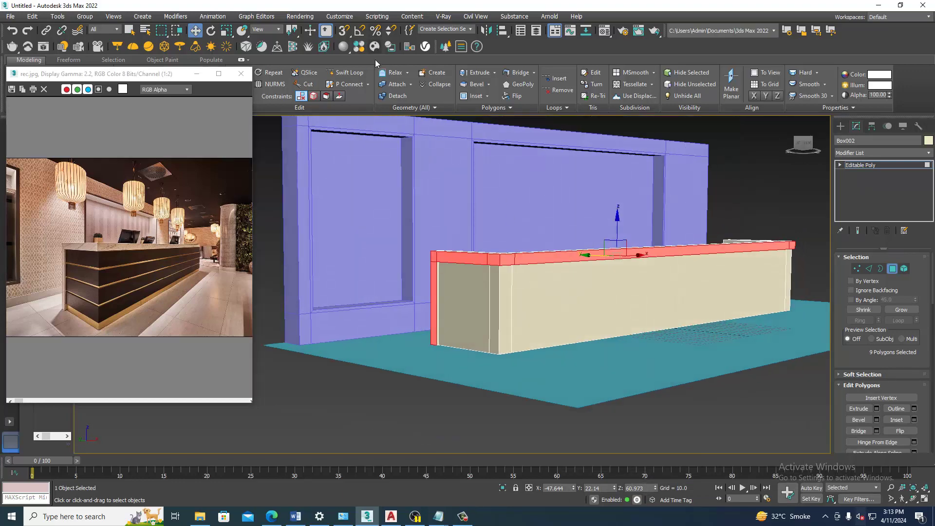
- Swift Loop six horizontal edge loops across the counter's front and end, down to its bottom
click(345, 72)
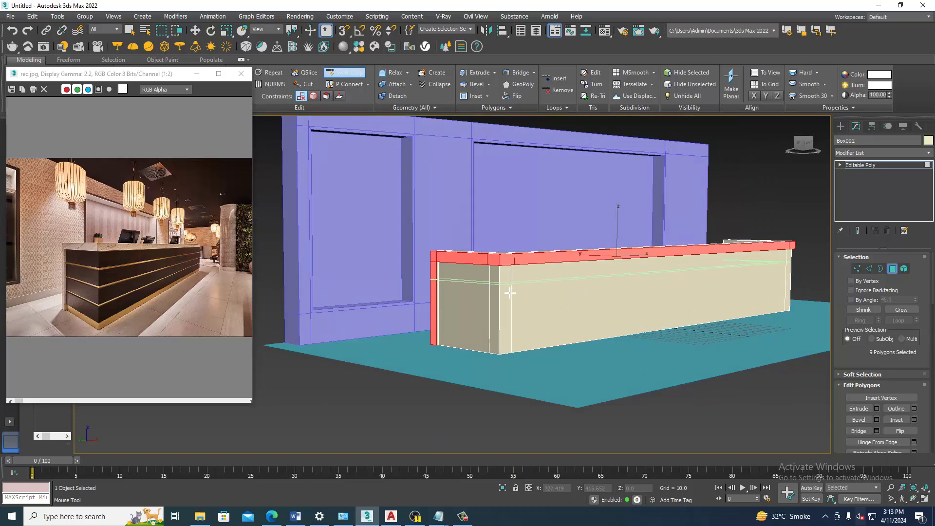
scroll(510, 292, up, 3)
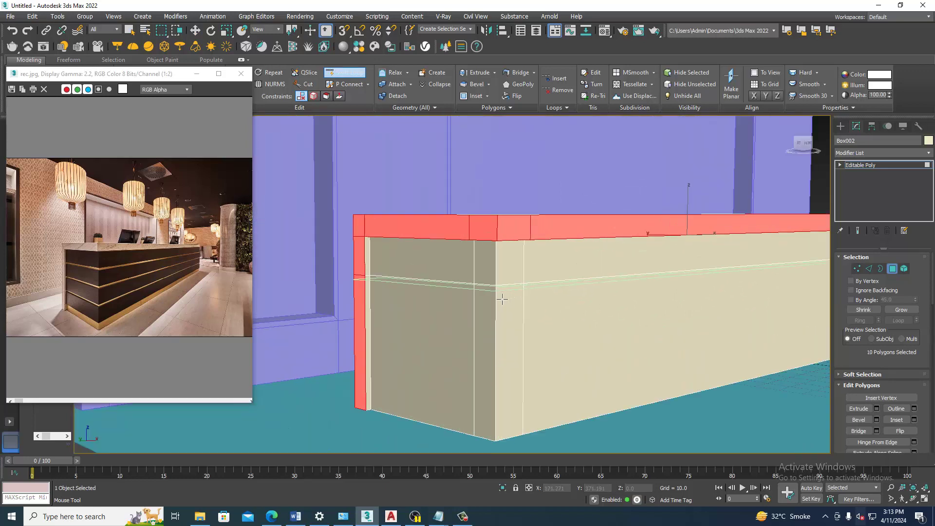
click(502, 299)
middle_drag(517, 316, 516, 275)
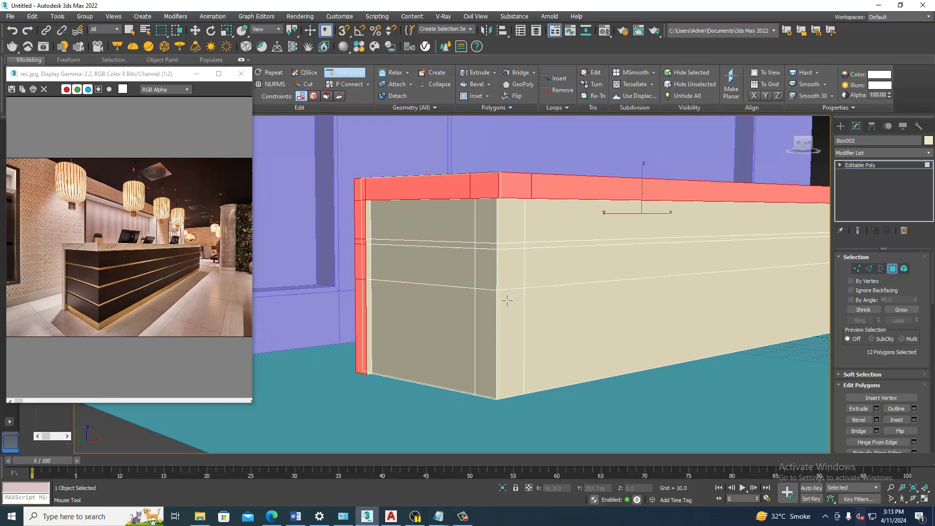
click(505, 304)
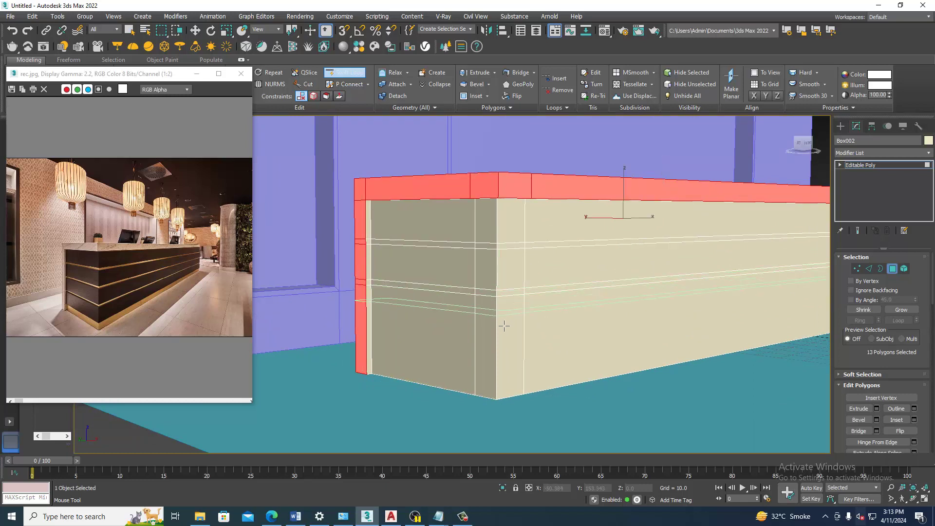
click(505, 352)
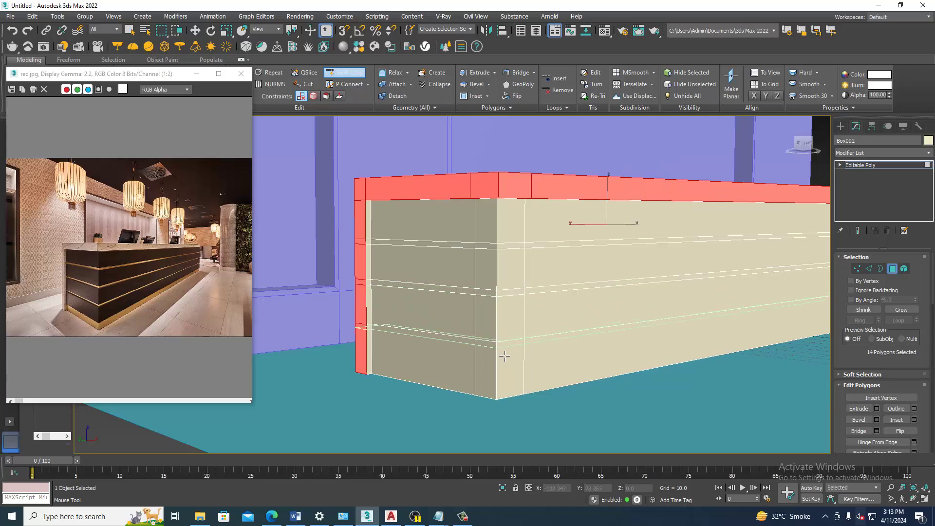
middle_drag(505, 357, 502, 278)
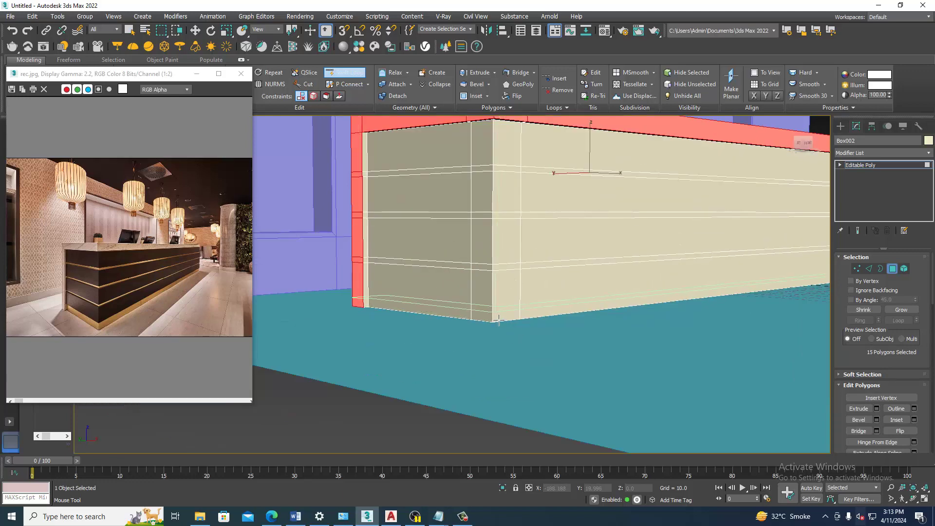
click(492, 307)
key(w)
alt+middle_drag(491, 317, 547, 286)
- Select the upper thin strip around the counter corner and extrude it -1.11 as a groove
key(4)
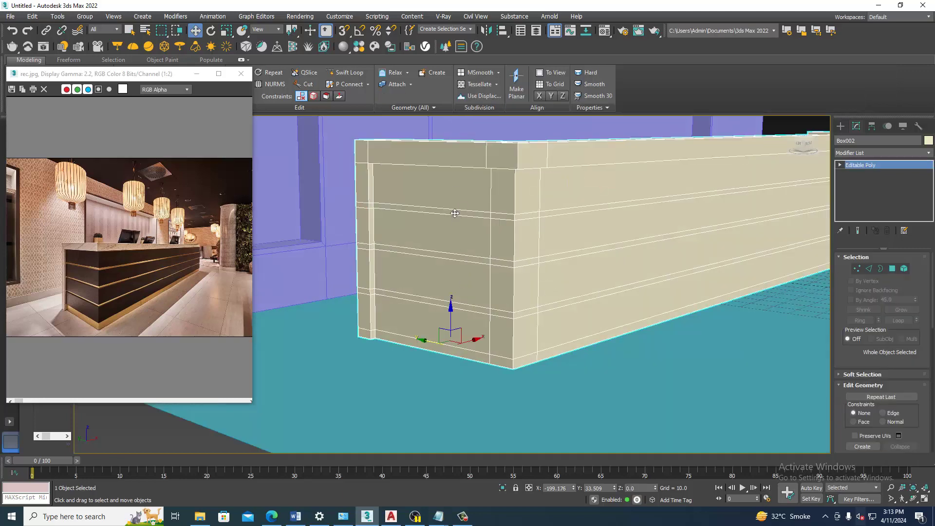
key(4)
click(448, 211)
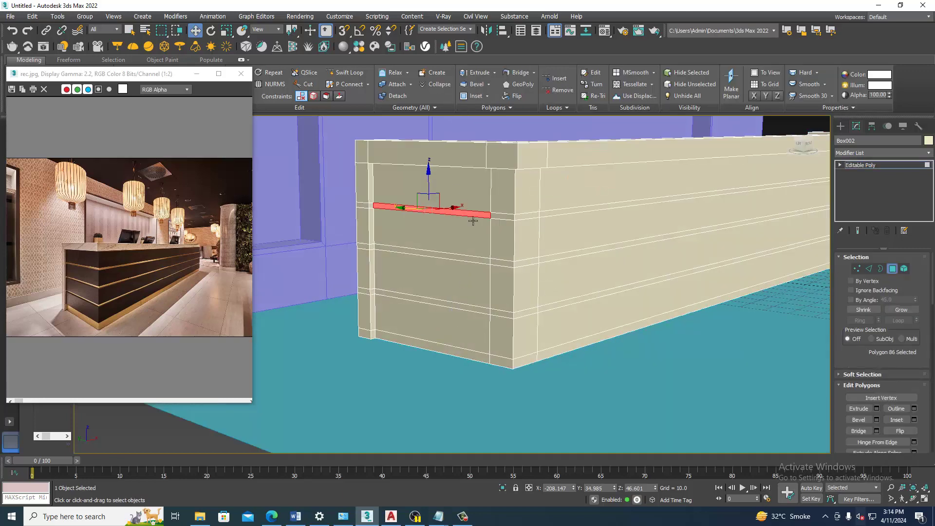
ctrl+click(504, 219)
ctrl+click(530, 219)
mouse_move(579, 211)
alt+middle_down()
mouse_move(665, 237)
mouse_move(509, 257)
alt+middle_up()
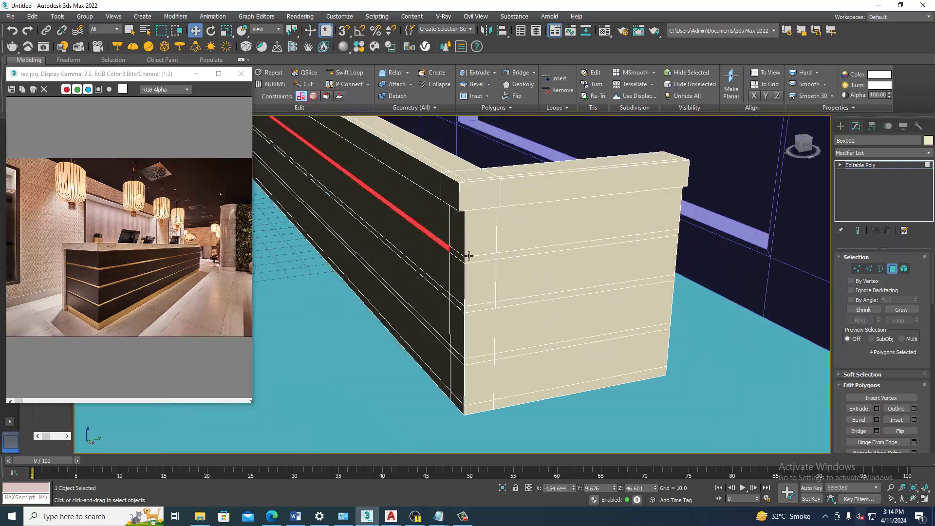
ctrl+click(532, 254)
scroll(534, 255, down, 3)
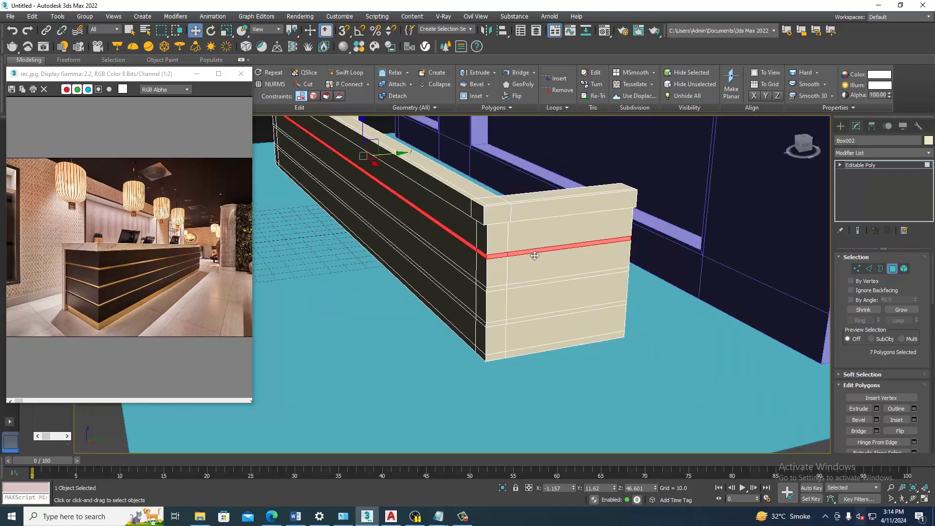
mouse_move(534, 255)
alt+middle_down()
mouse_move(576, 250)
mouse_move(581, 266)
mouse_move(505, 218)
mouse_move(587, 249)
alt+middle_up()
scroll(587, 248, up, 3)
middle_drag(741, 334, 539, 229)
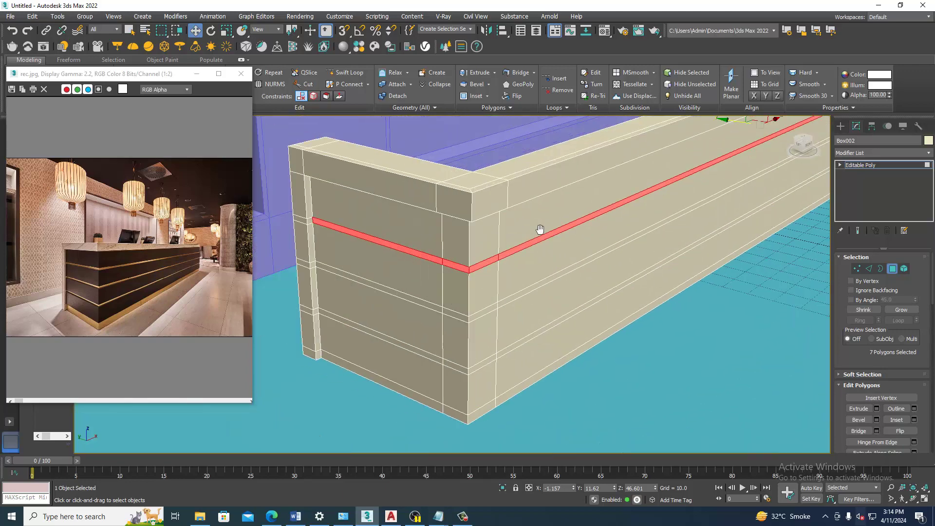
click(877, 409)
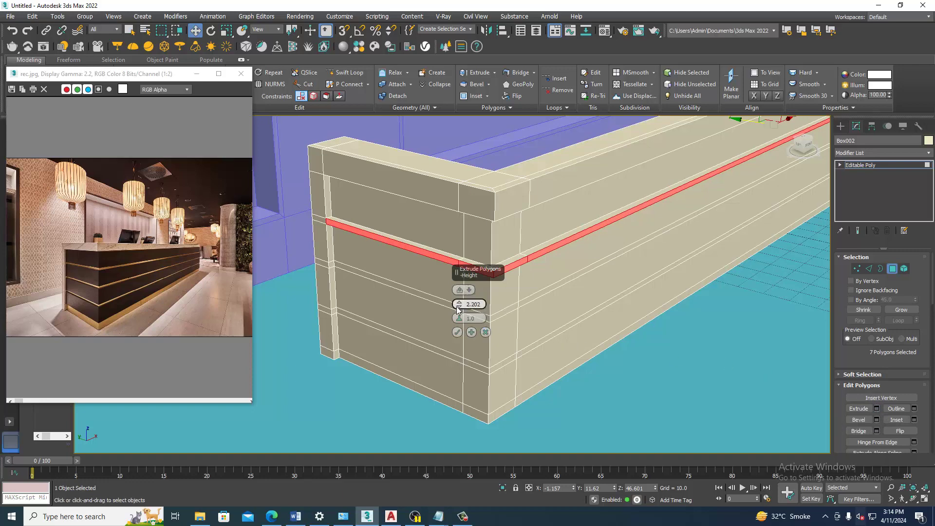
drag(459, 305, 468, 329)
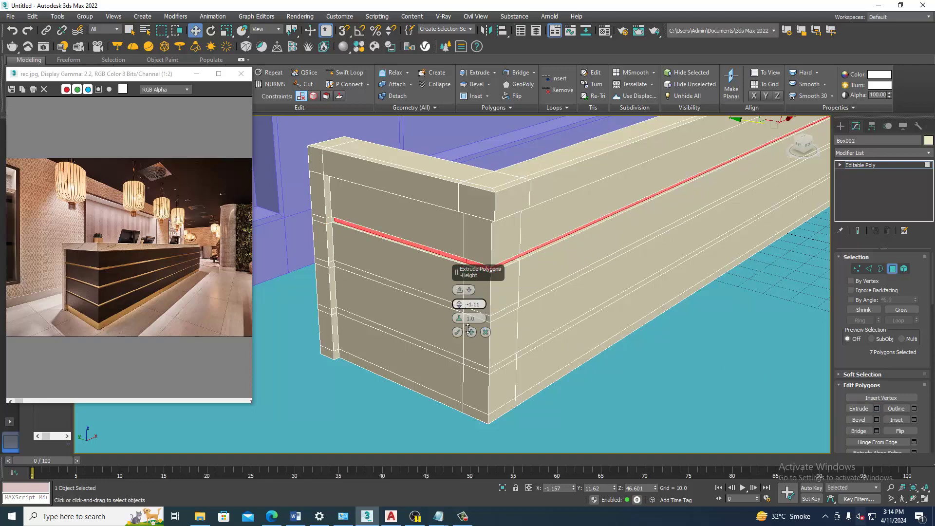
click(458, 333)
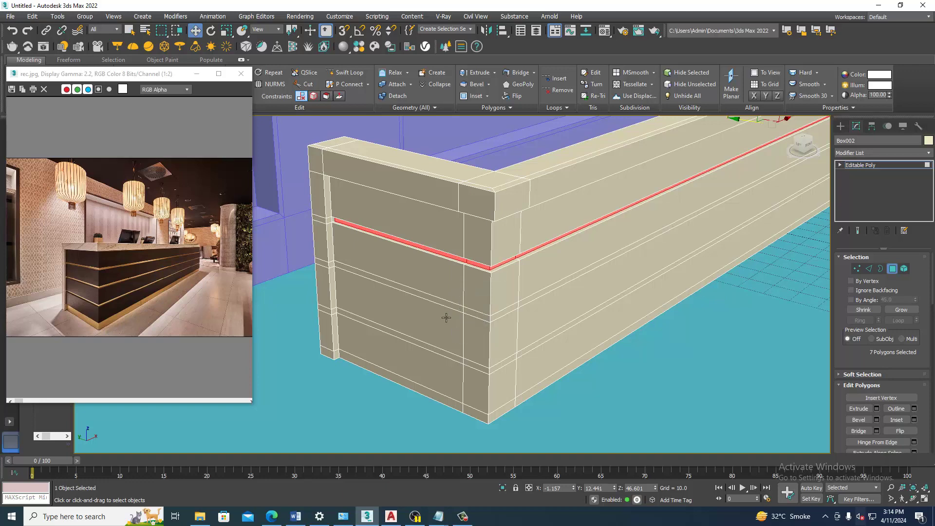
- Recess the lower strip around the corner with a -1.216 extrusion
click(448, 305)
ctrl+click(506, 319)
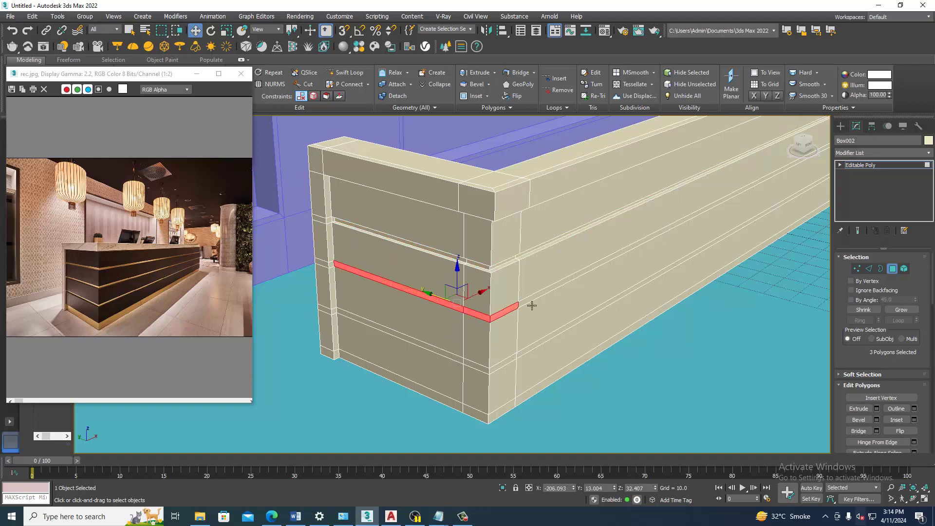
mouse_move(530, 305)
alt+middle_down()
mouse_move(547, 279)
mouse_move(588, 326)
alt+middle_up()
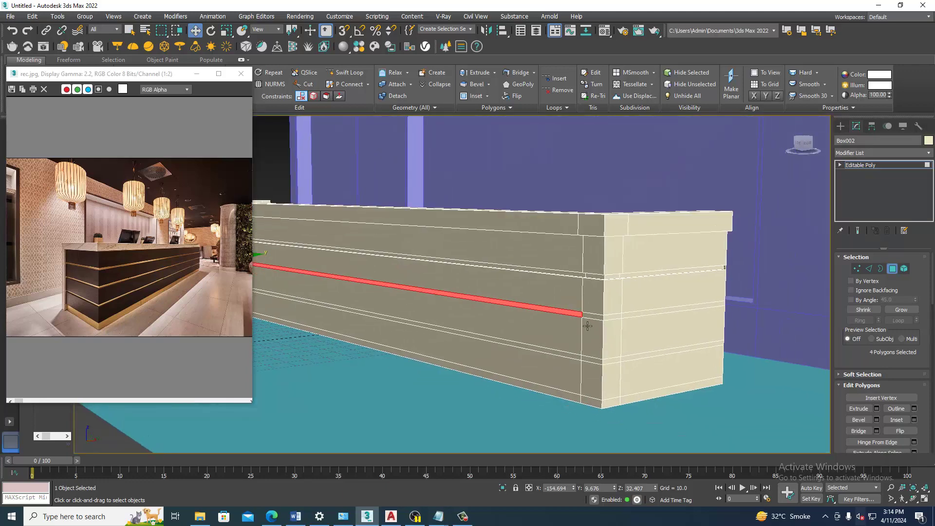
ctrl+click(611, 320)
ctrl+click(645, 317)
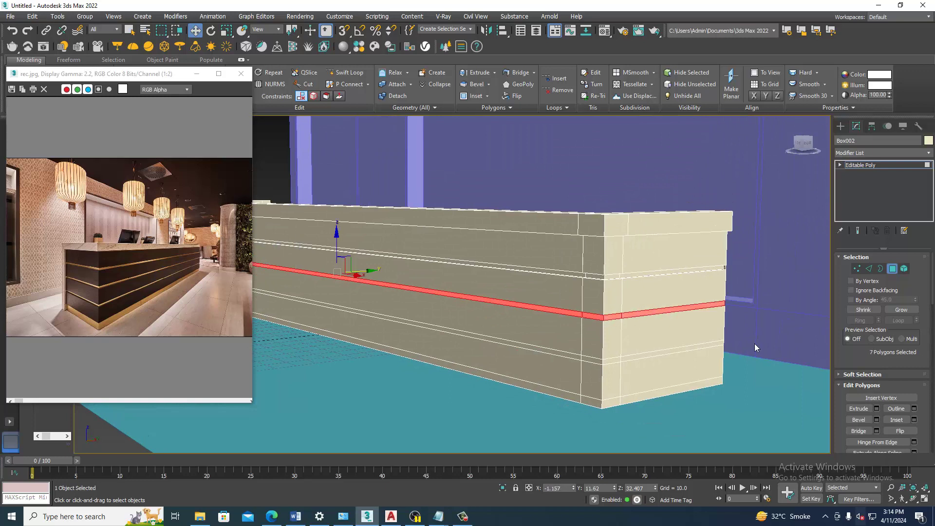
click(877, 408)
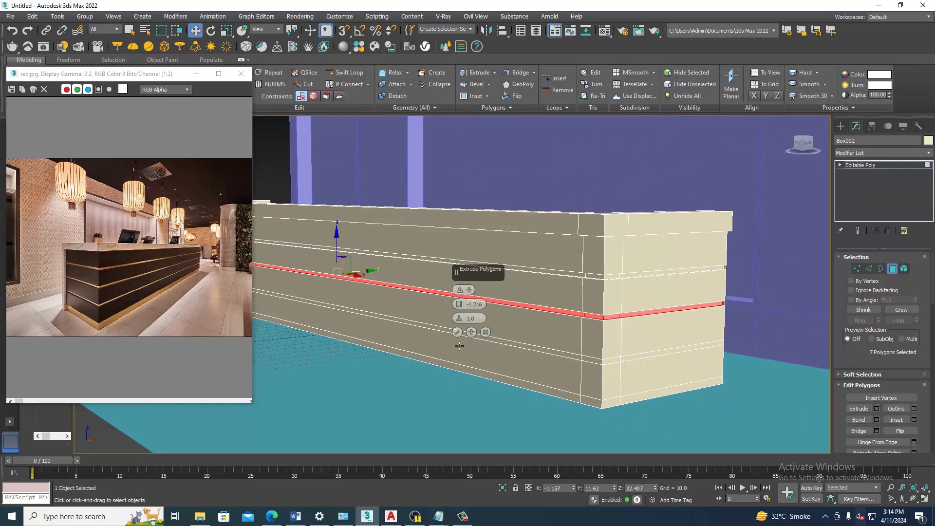
click(458, 334)
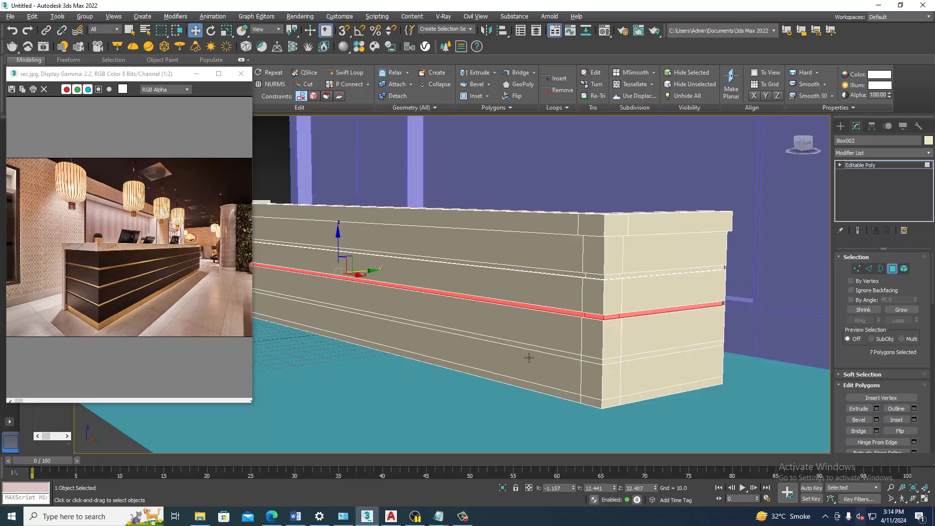
- Recess the bottom strip on the end and front faces by -1.216
alt+middle_drag(529, 358, 656, 363)
click(656, 364)
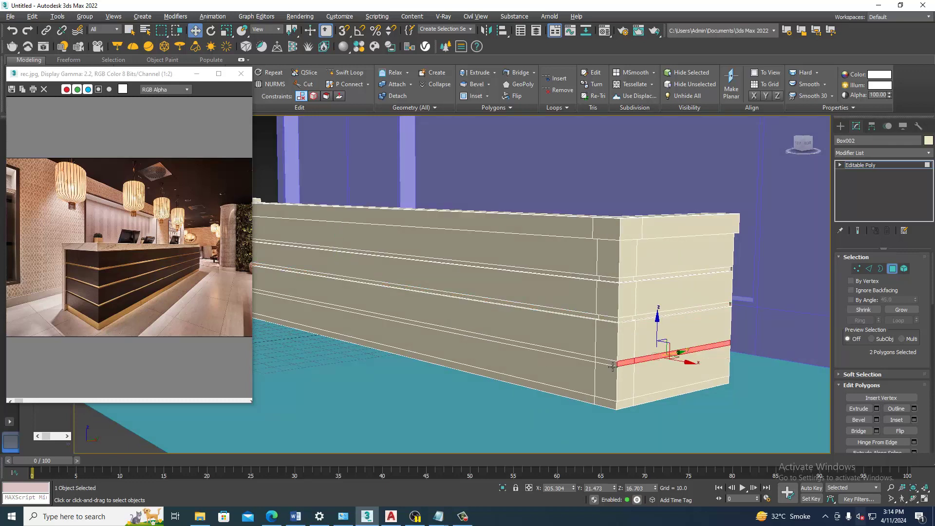
ctrl+click(590, 364)
scroll(590, 364, down, 5)
alt+middle_drag(590, 364, 488, 341)
scroll(575, 322, up, 5)
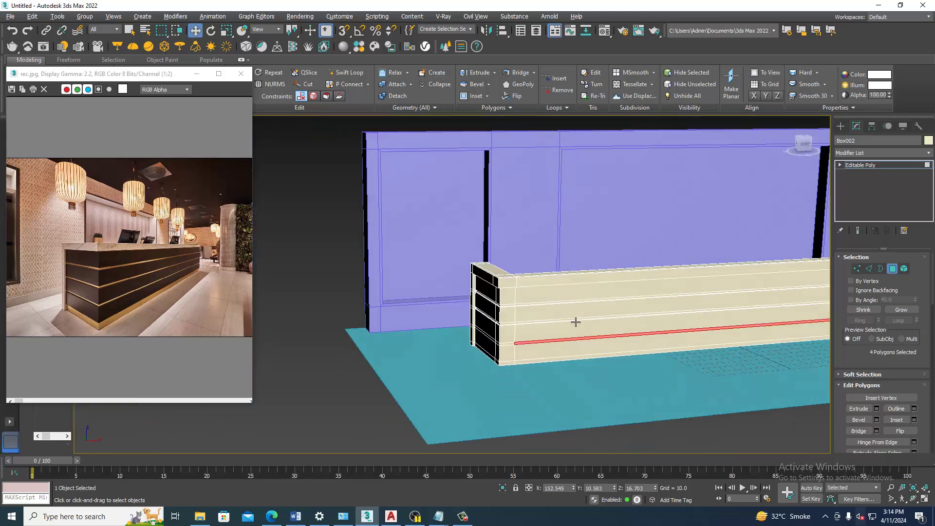
scroll(576, 322, up, 3)
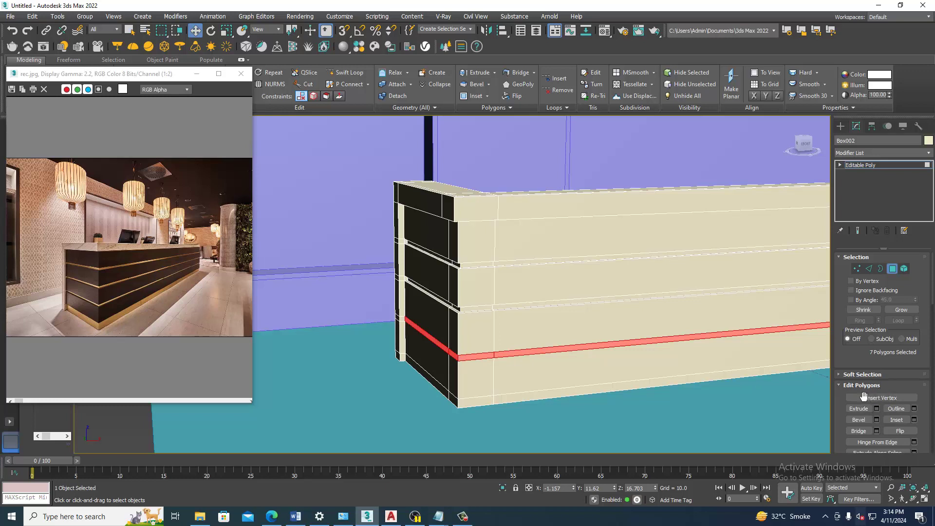
click(877, 410)
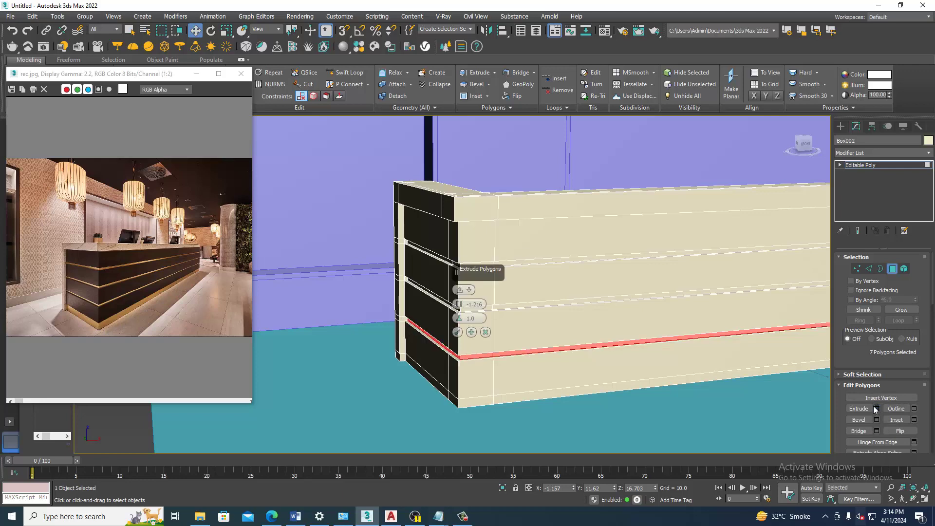
click(458, 333)
mouse_move(458, 332)
alt+middle_down()
mouse_move(462, 221)
mouse_move(549, 261)
mouse_move(500, 261)
alt+middle_up()
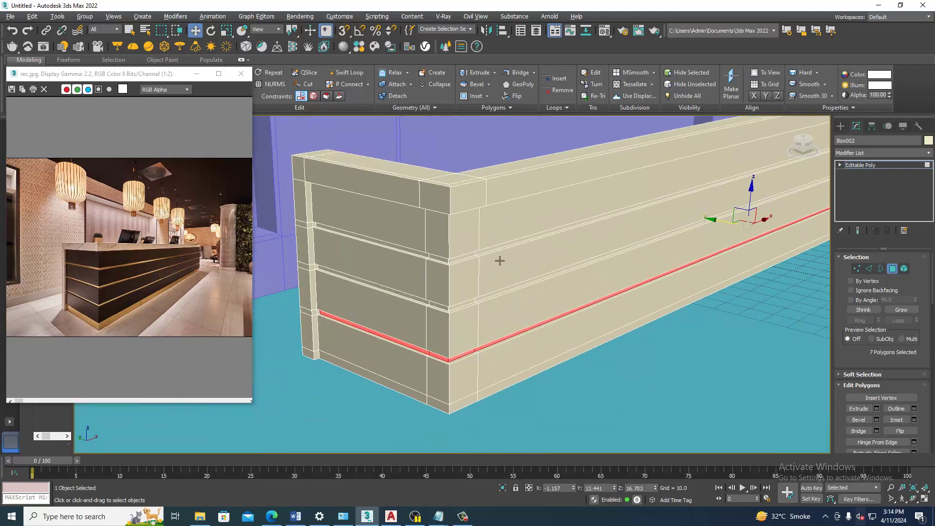
mouse_move(558, 316)
alt+middle_down()
mouse_move(546, 331)
mouse_move(554, 317)
mouse_move(581, 309)
mouse_move(578, 317)
mouse_move(617, 320)
mouse_move(714, 309)
mouse_move(689, 309)
mouse_move(674, 281)
mouse_move(632, 297)
alt+middle_up()
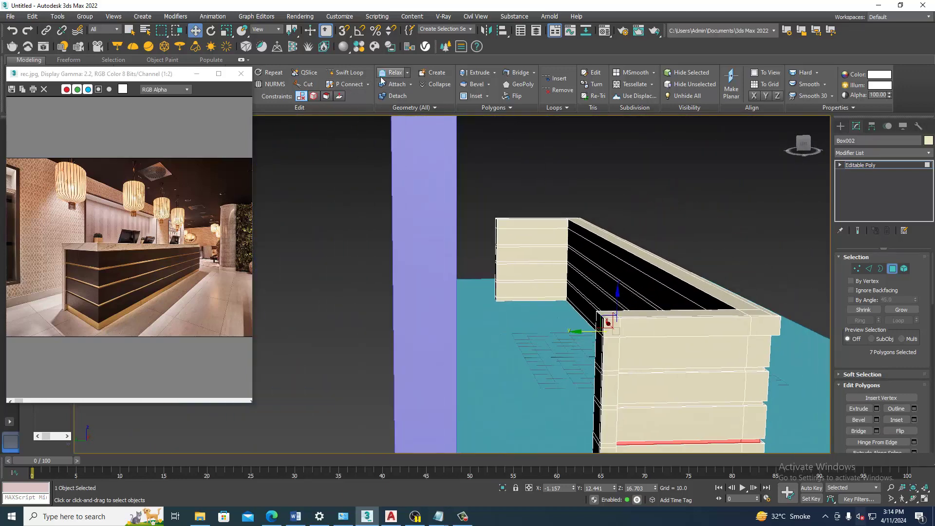
click(345, 72)
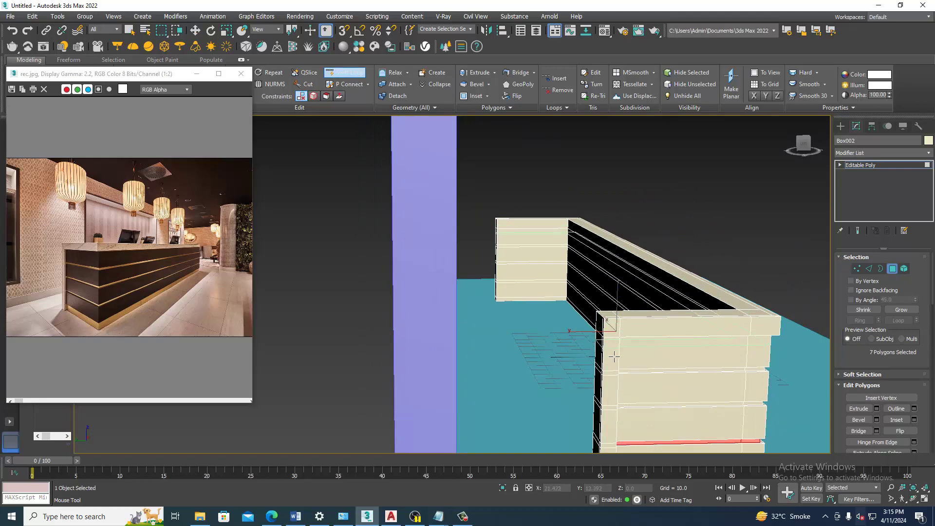
- Draw a thin 392 × 58.8 box over the counter in the top view
right_click(611, 354)
key(alt+w)
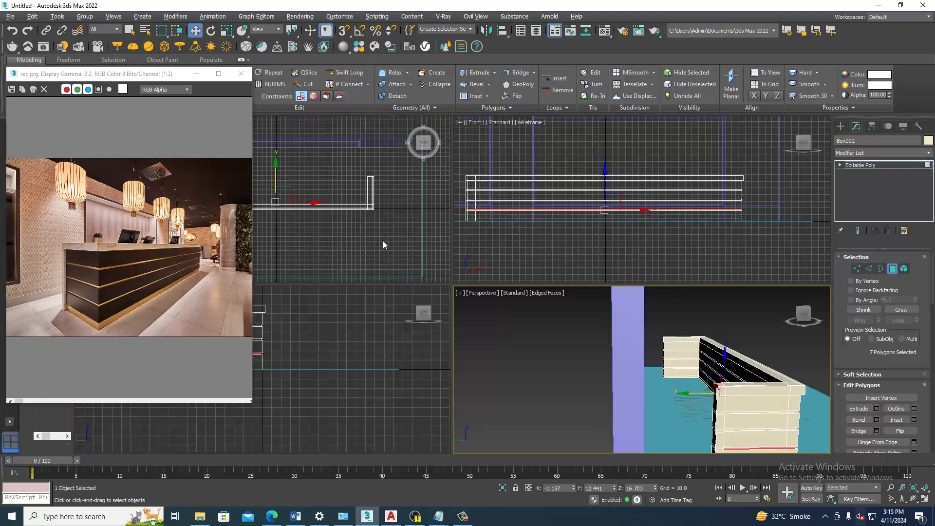
key(alt+w)
middle_drag(366, 235, 440, 240)
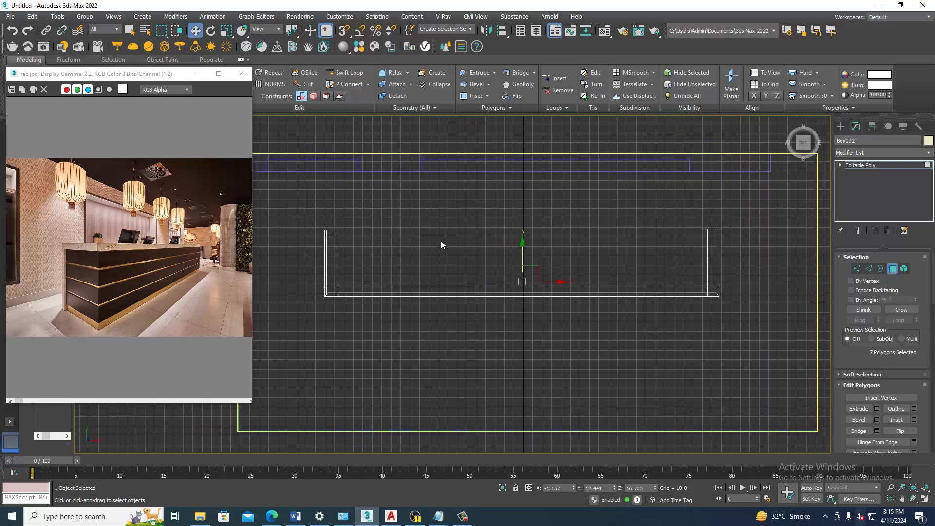
click(841, 126)
click(860, 190)
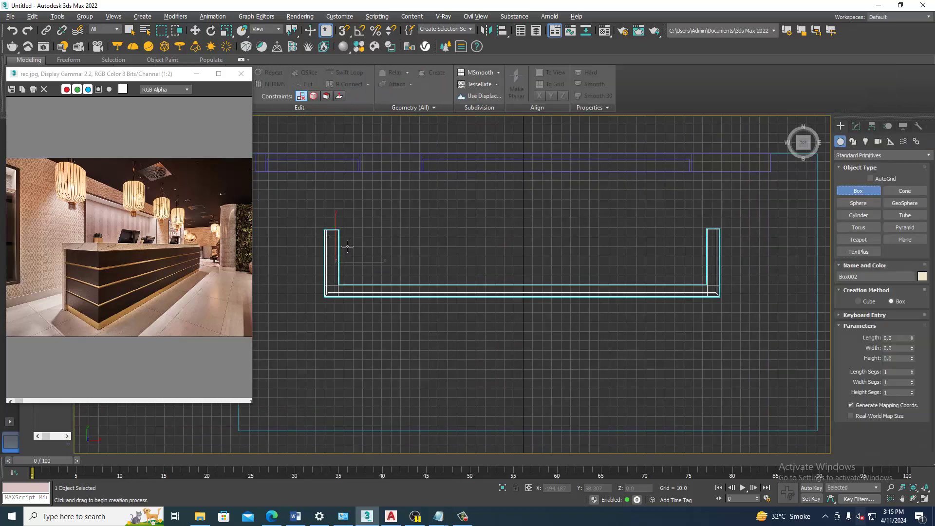
drag(347, 242, 717, 298)
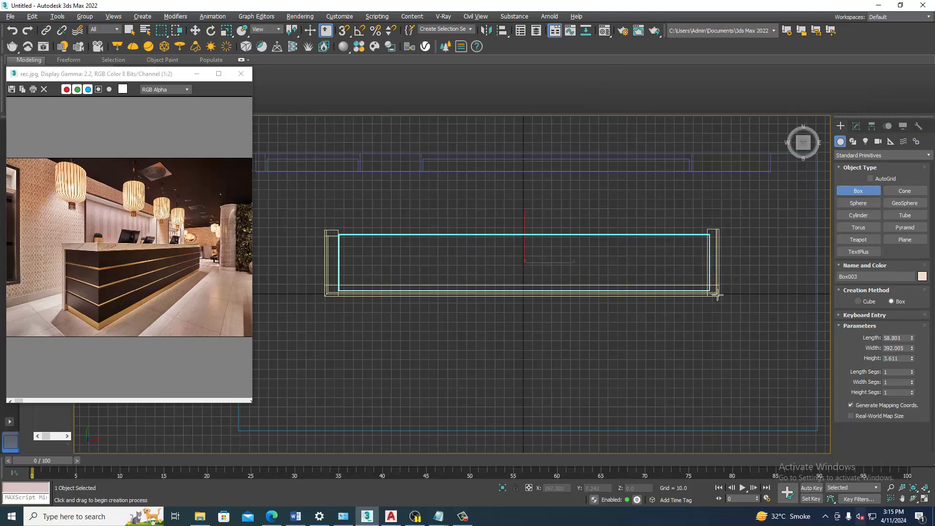
click(717, 294)
- Lift the new slab up to countertop height in the perspective view
key(w)
key(alt+w)
key(alt+w)
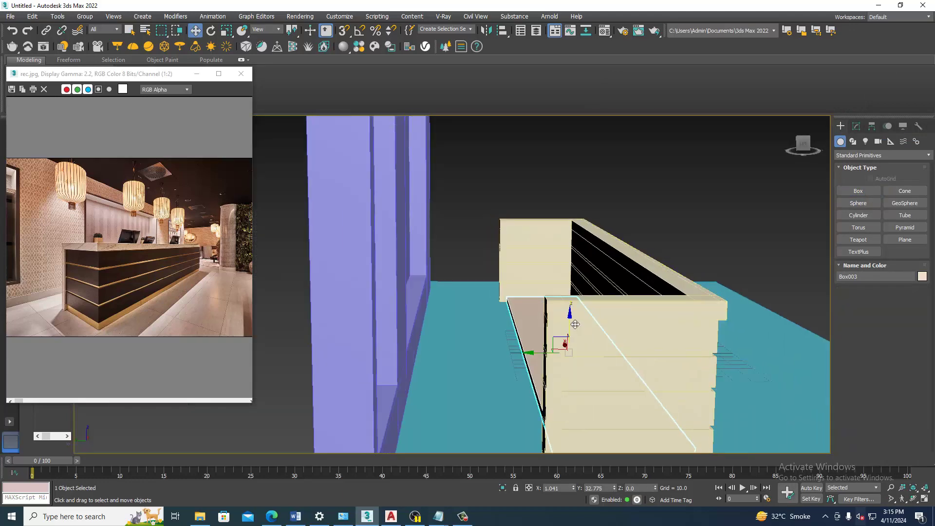
drag(575, 325, 579, 256)
mouse_move(578, 249)
alt+middle_down()
mouse_move(672, 298)
mouse_move(618, 290)
mouse_move(658, 304)
alt+middle_up()
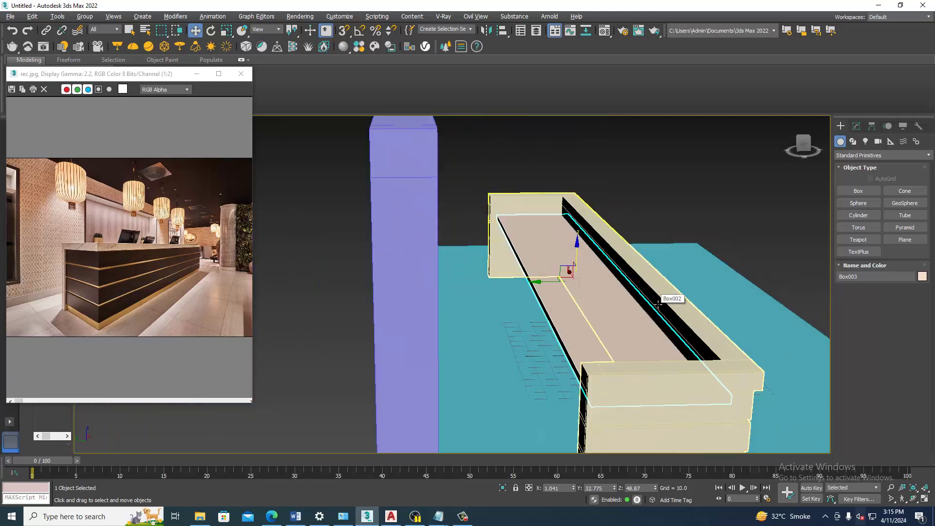
- Isolate the slab and flatten it along Z with non-uniform scale
key(alt+q)
mouse_move(585, 311)
alt+middle_down()
mouse_move(607, 311)
mouse_move(526, 289)
alt+middle_up()
key(r)
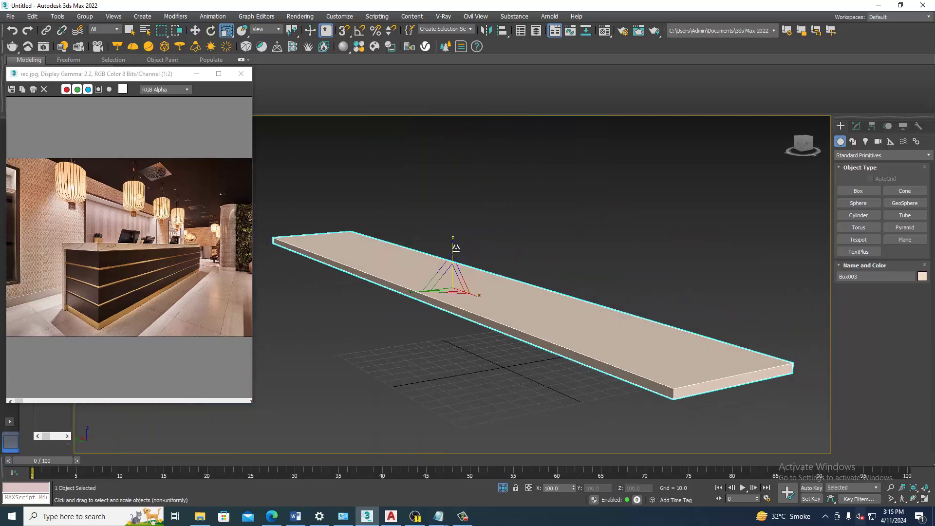
drag(455, 245, 460, 260)
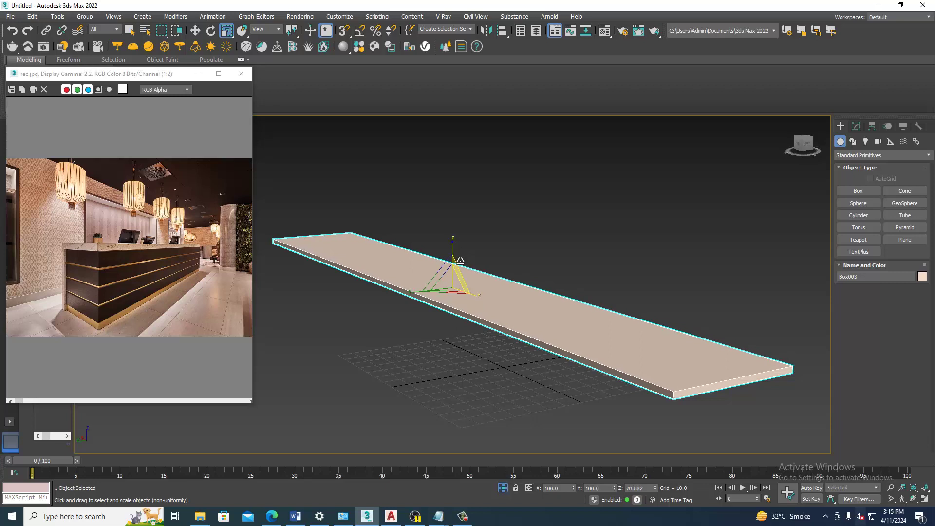
click(466, 273)
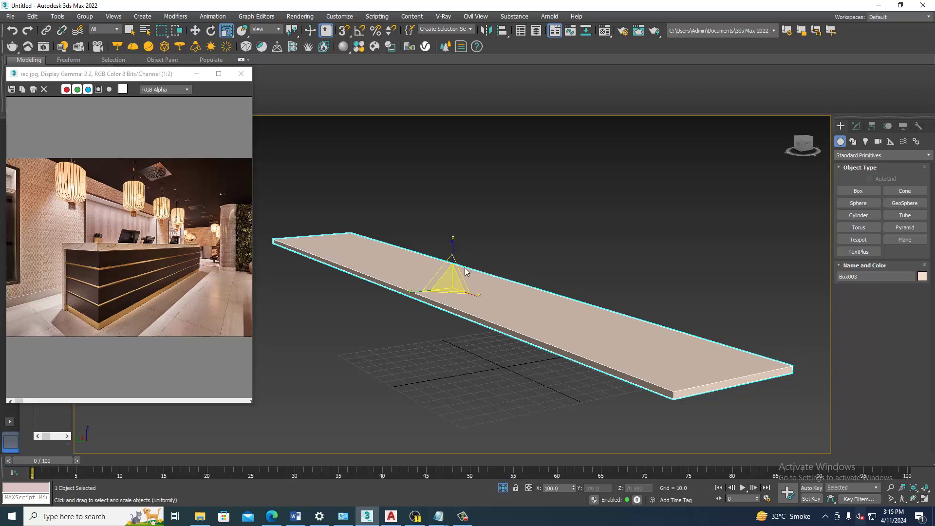
- Convert the slab to Editable Poly and add segments by connecting its long edge ring
right_click(487, 310)
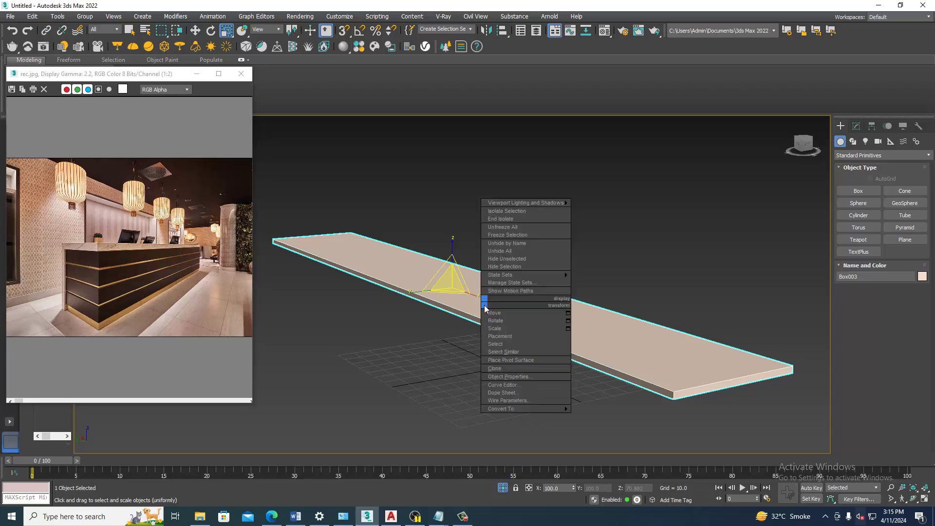
click(621, 416)
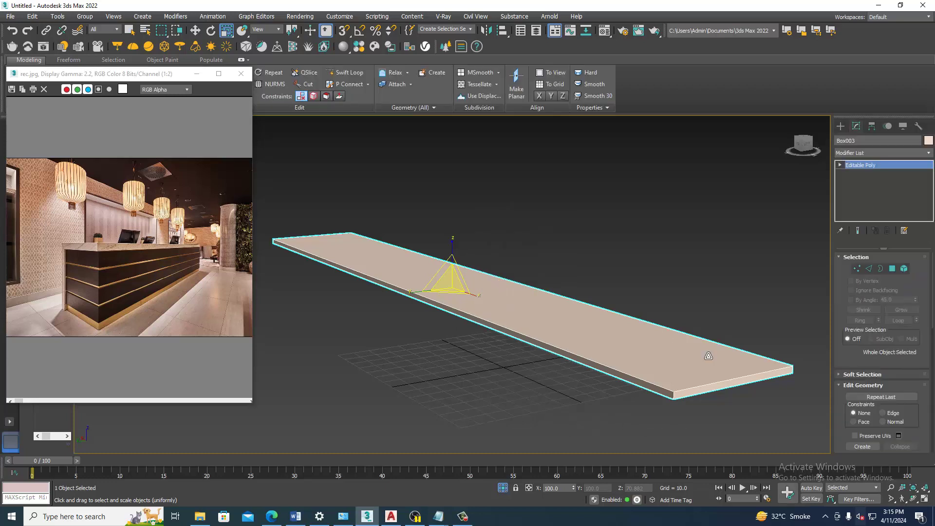
click(869, 269)
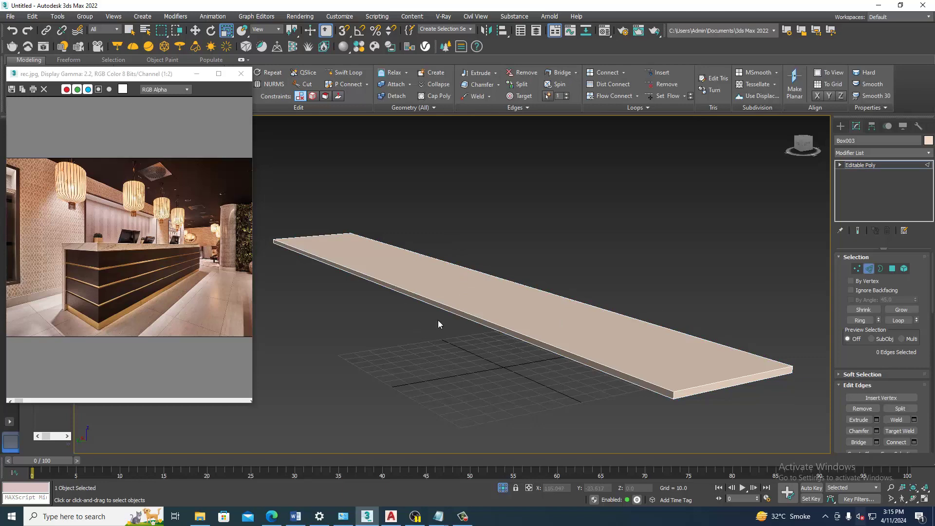
scroll(437, 321, up, 2)
double_click(492, 335)
key(w)
scroll(464, 209, down, 3)
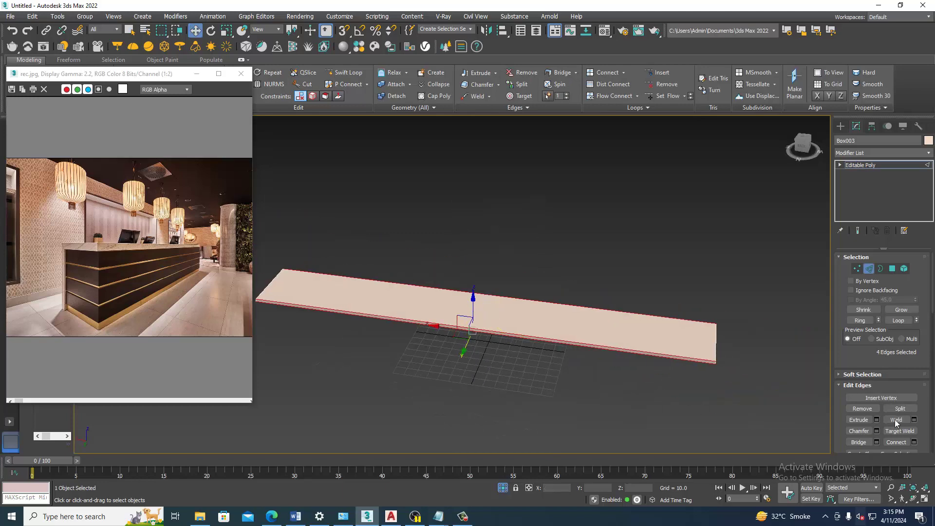
click(914, 442)
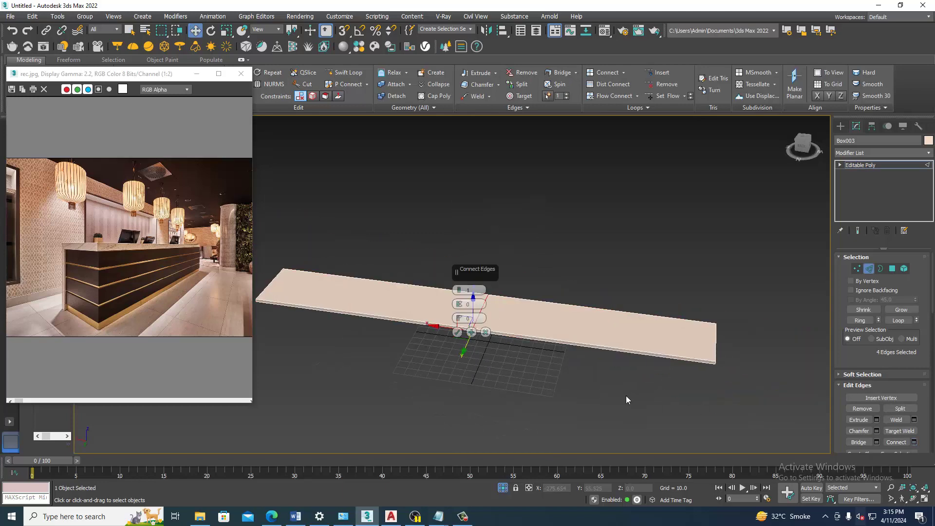
click(460, 288)
drag(459, 287, 460, 273)
click(458, 333)
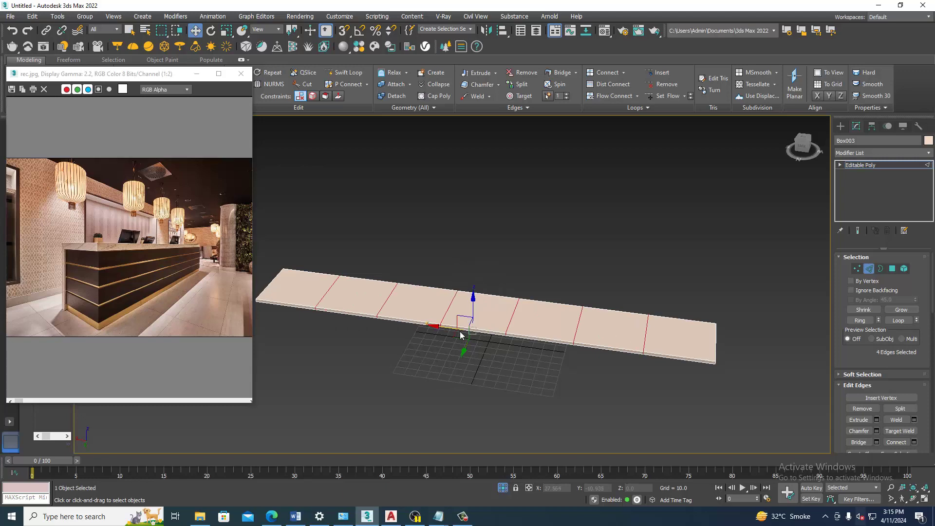
mouse_move(458, 333)
alt+middle_down()
mouse_move(556, 310)
mouse_move(545, 290)
alt+middle_up()
- Extrude both end faces of the slab about 69 into tall supports
key(4)
click(639, 256)
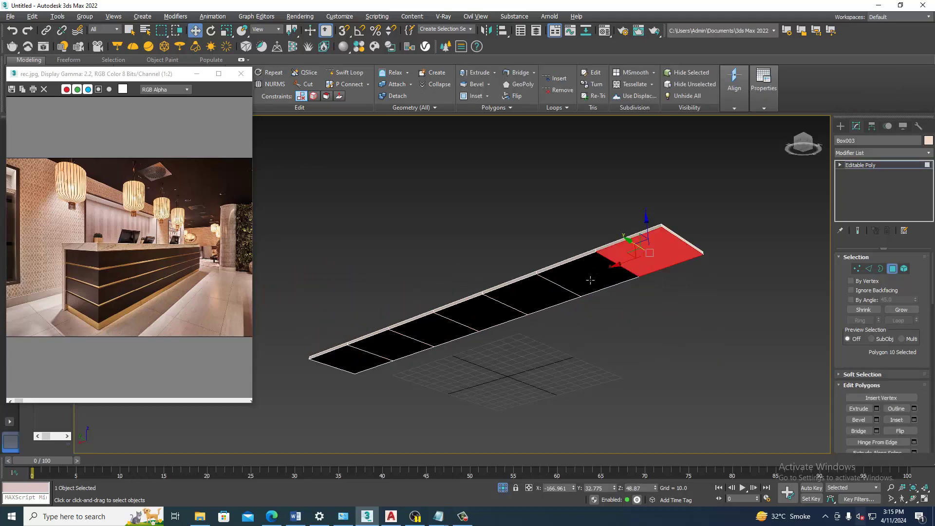
ctrl+click(338, 361)
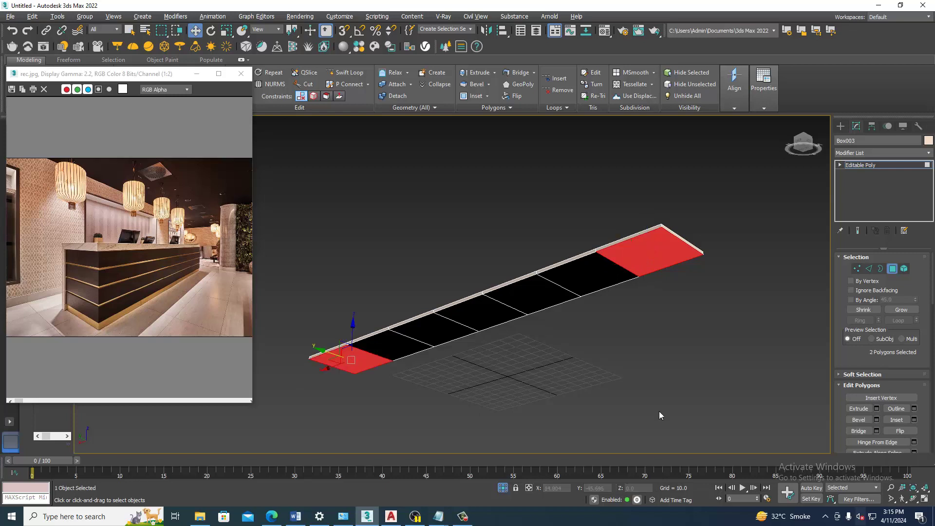
click(877, 409)
drag(459, 304, 423, 34)
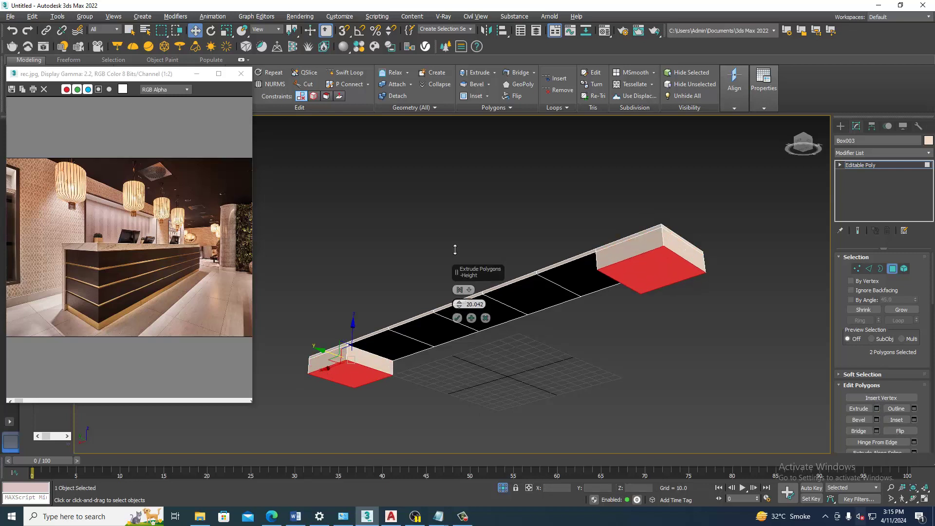
click(458, 318)
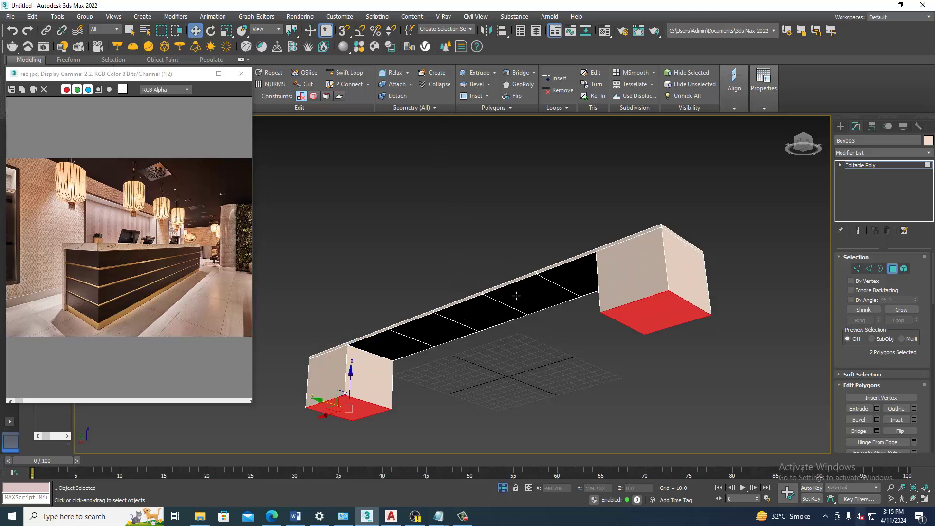
- End isolation to bring back the full scene around the bench-shaped slab
alt+middle_drag(470, 294, 517, 329)
alt+middle_drag(392, 310, 410, 273)
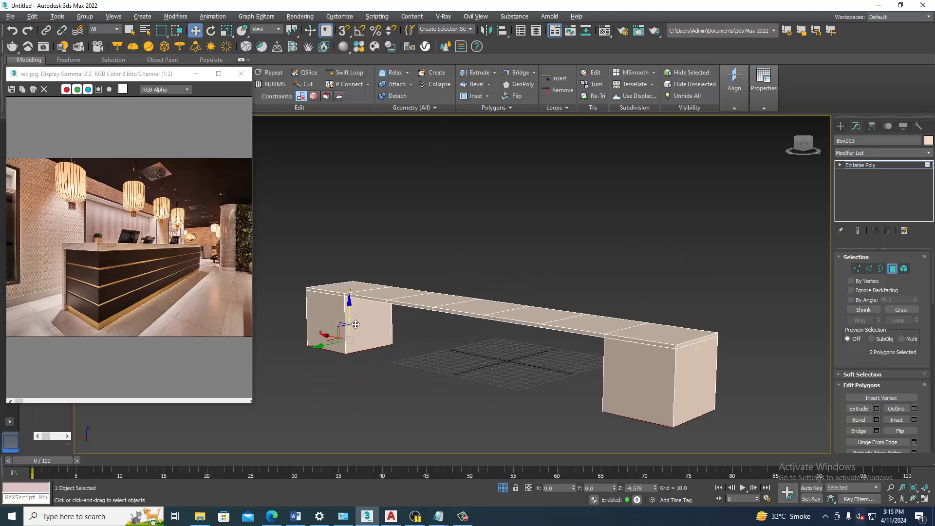
right_click(429, 206)
click(458, 122)
alt+middle_drag(458, 126, 542, 324)
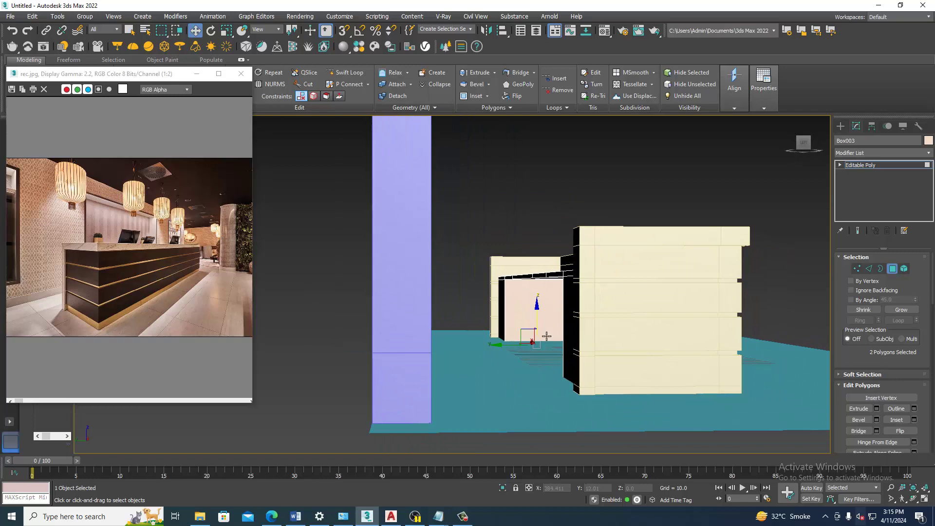
- Toggle isolation on and off, then orbit to a low side view of the counter
key(alt+q)
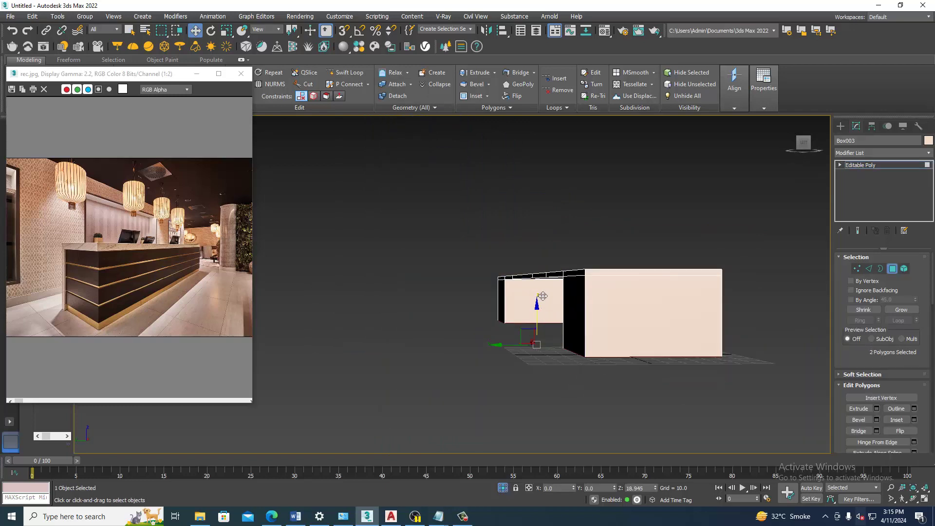
right_click(534, 166)
click(564, 90)
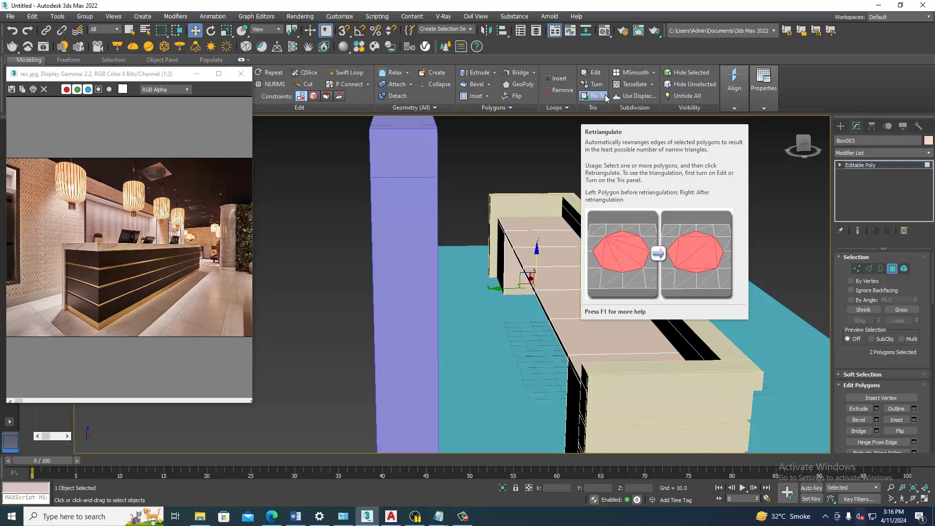
alt+middle_drag(584, 296, 512, 199)
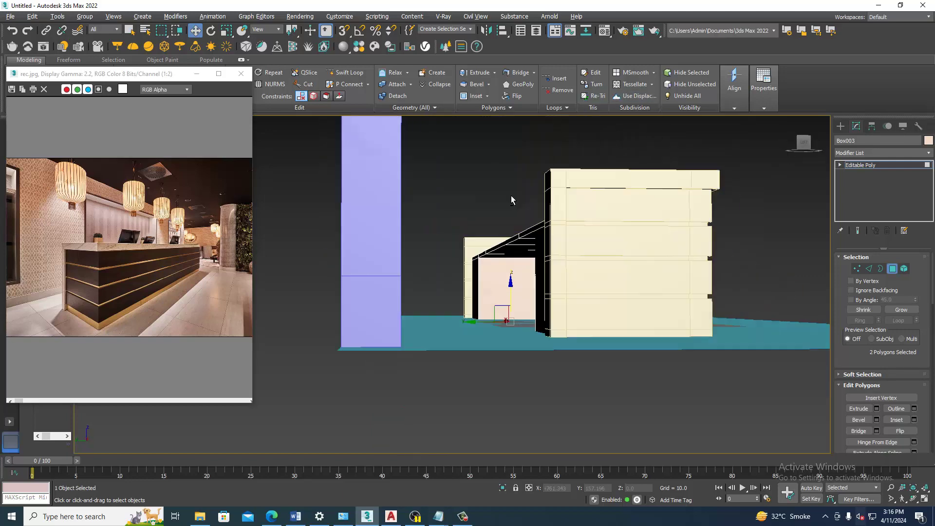
scroll(507, 205, up, 2)
scroll(487, 243, up, 5)
middle_drag(484, 249, 485, 232)
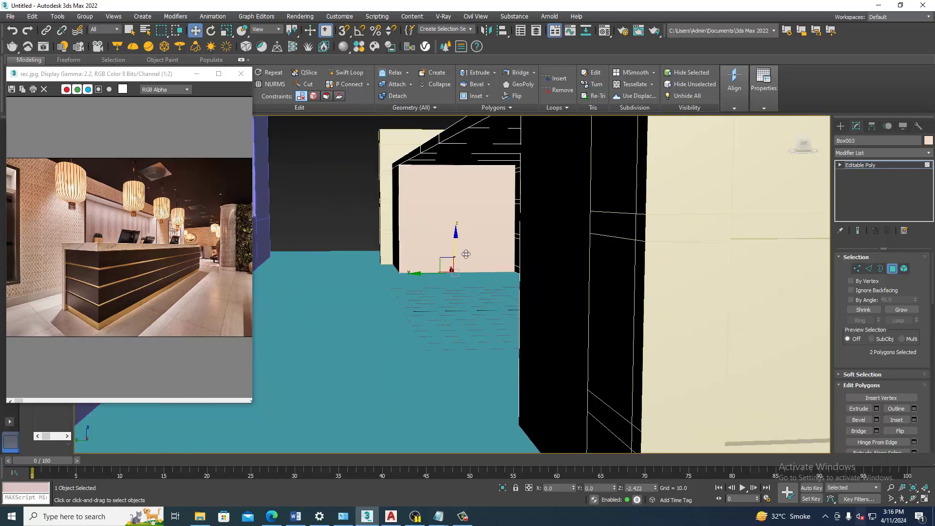
scroll(467, 253, down, 5)
- Inspect the counter's length and ends, then isolate the counter again
mouse_move(467, 254)
alt+middle_down()
mouse_move(568, 295)
mouse_move(518, 299)
mouse_move(557, 254)
alt+middle_up()
scroll(533, 284, up, 5)
scroll(533, 284, down, 3)
scroll(553, 260, up, 3)
scroll(615, 272, down, 3)
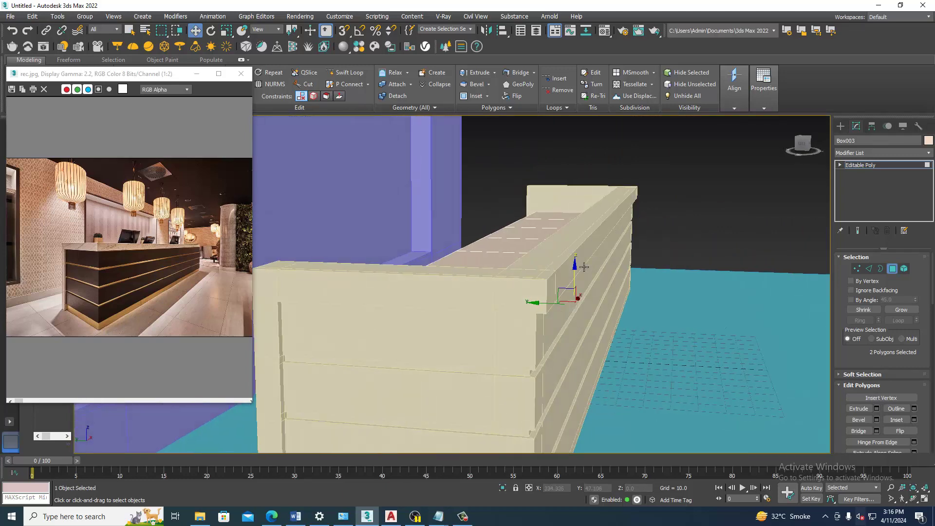
alt+middle_drag(615, 273, 584, 266)
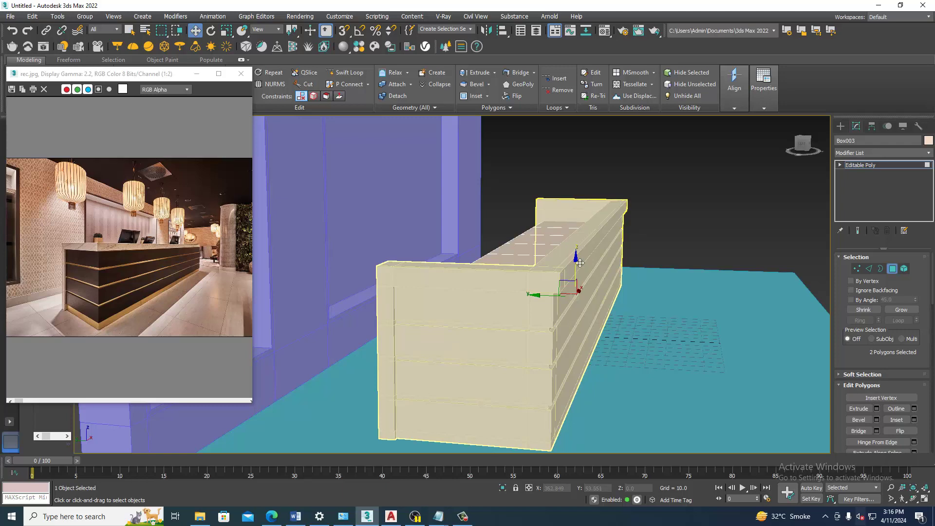
mouse_move(673, 252)
alt+middle_down()
mouse_move(656, 272)
mouse_move(562, 303)
mouse_move(629, 303)
mouse_move(666, 266)
mouse_move(656, 278)
mouse_move(682, 273)
mouse_move(662, 267)
mouse_move(694, 274)
mouse_move(711, 256)
mouse_move(628, 225)
mouse_move(560, 221)
mouse_move(549, 294)
alt+middle_up()
key(alt+q)
- Extrude a middle underside face of the slab downward into a third support
click(560, 221)
click(876, 408)
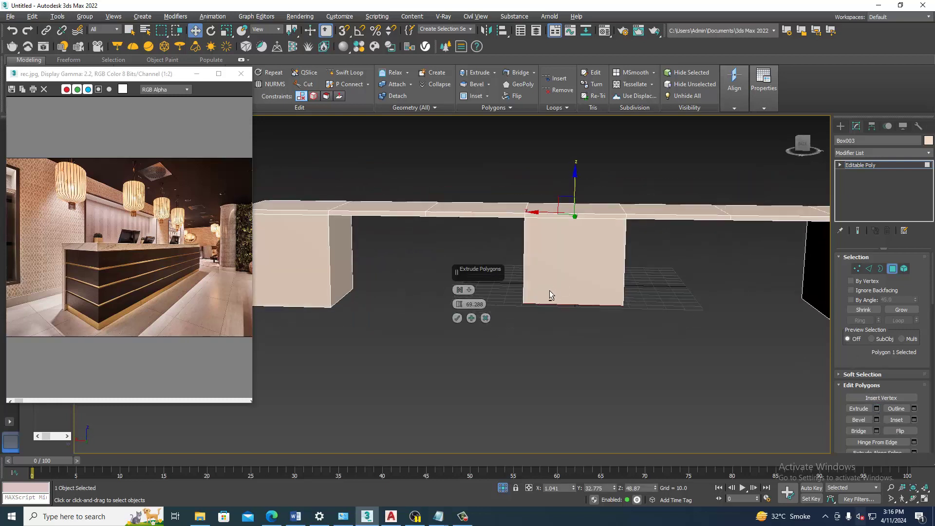
click(457, 319)
mouse_move(633, 273)
alt+middle_down()
mouse_move(653, 268)
mouse_move(608, 248)
alt+middle_up()
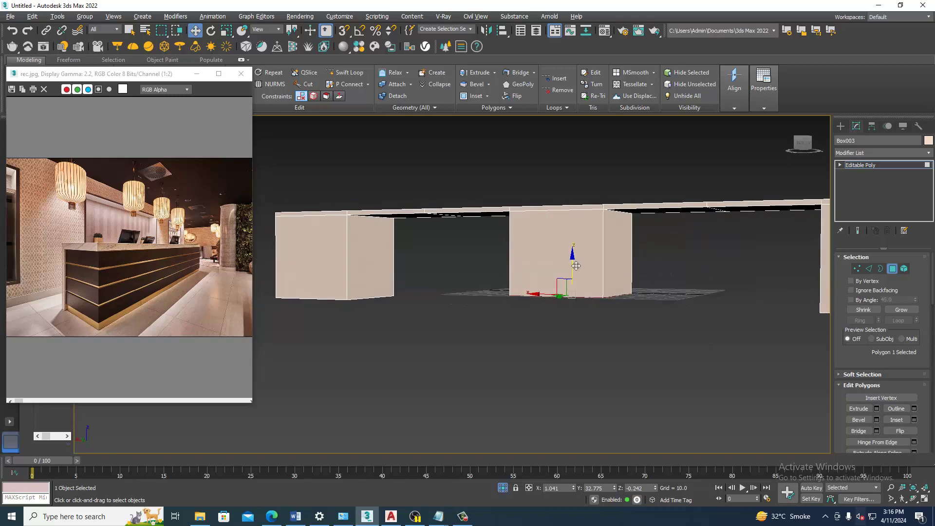
drag(576, 266, 582, 281)
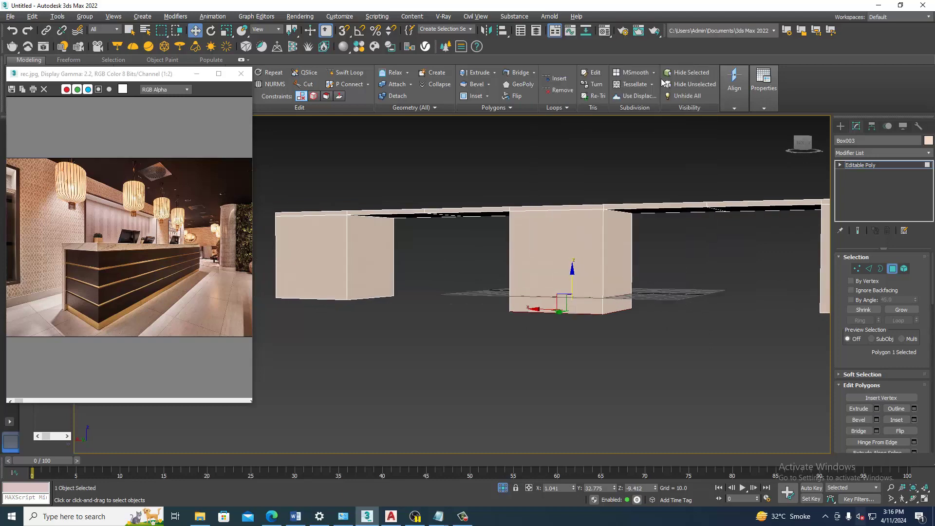
- In the front view, select the bottom row of vertices and raise them
key(alt+w)
key(alt+w)
scroll(684, 191, up, 2)
key(1)
scroll(445, 329, down, 1)
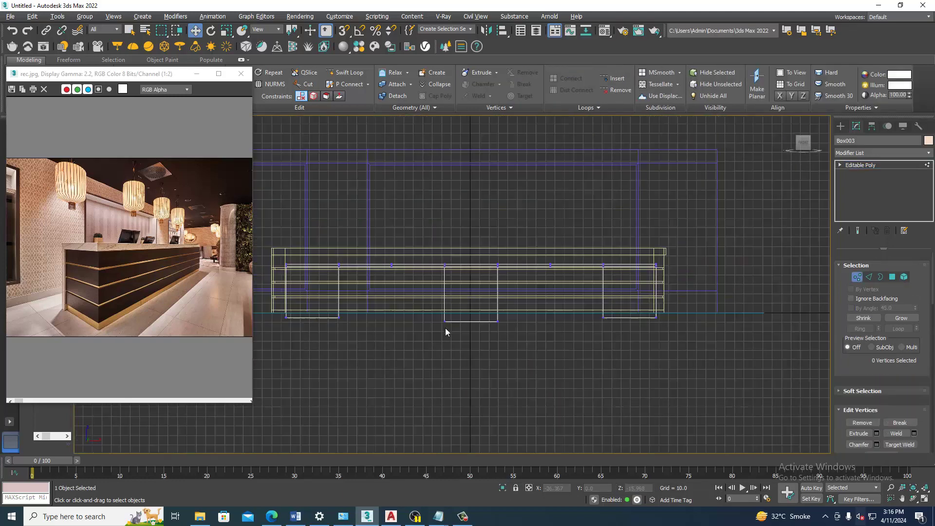
middle_drag(445, 329, 492, 328)
drag(692, 322, 709, 312)
scroll(510, 294, up, 2)
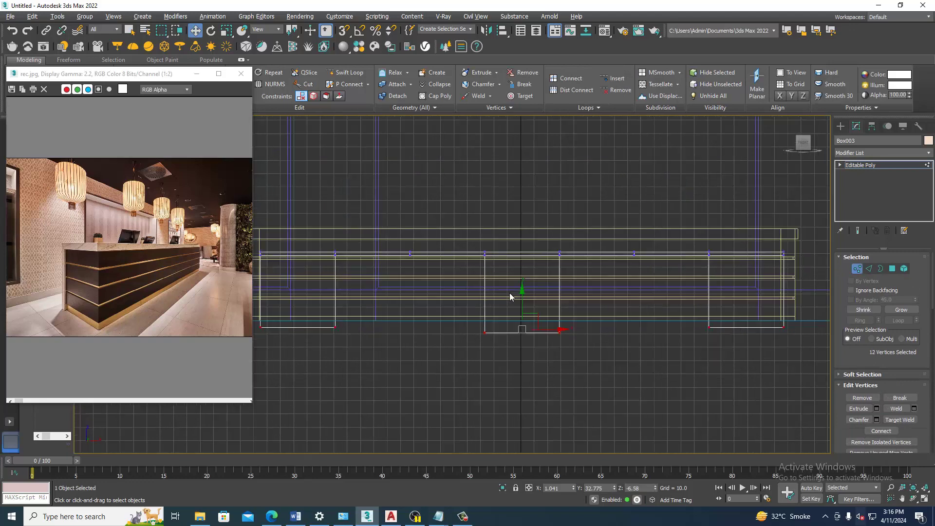
drag(528, 300, 526, 289)
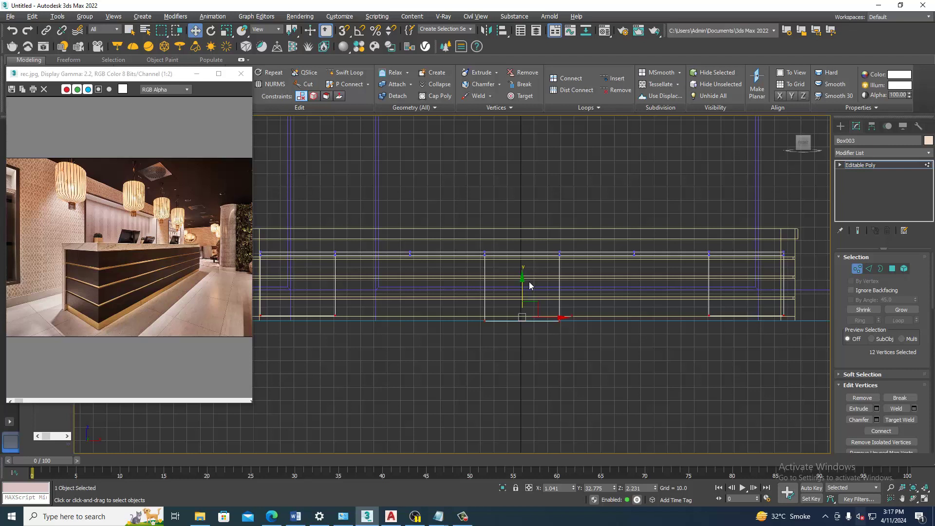
- Flatten the selected vertices to one level and nudge them up slightly
key(r)
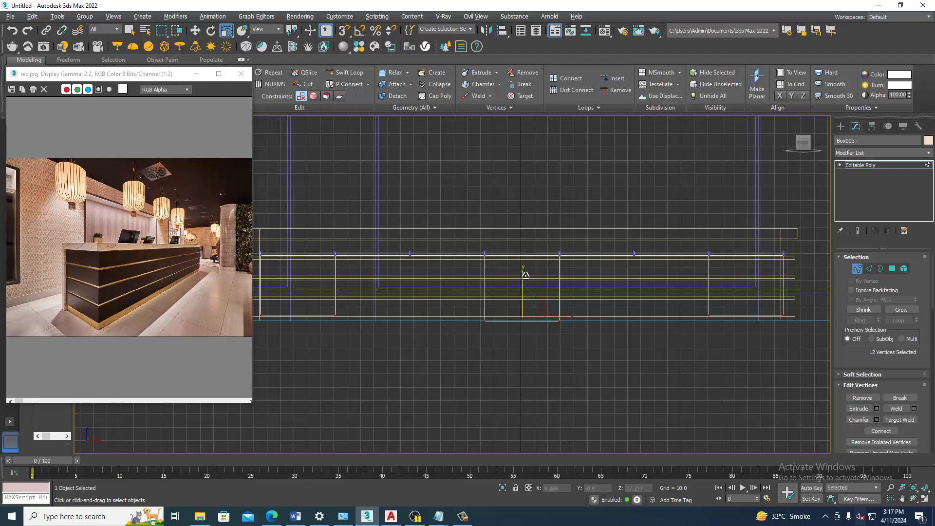
drag(526, 285, 630, 178)
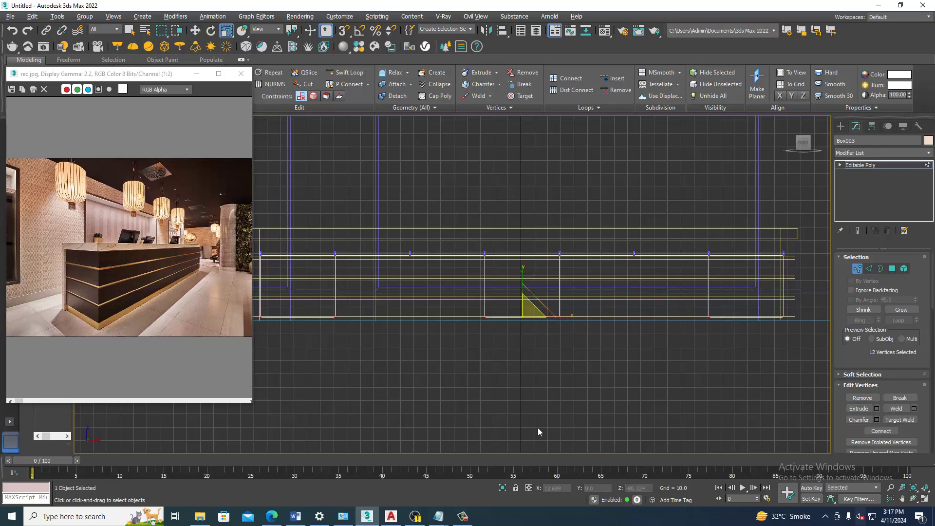
key(w)
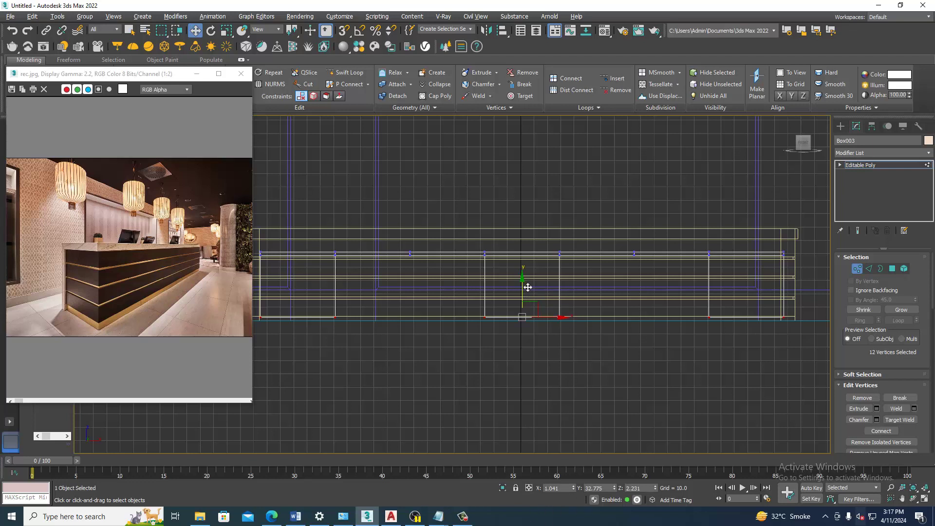
drag(528, 288, 528, 282)
- Maximize Perspective, end isolation, exit Vertex level and zoom out over the counter, wall and floor
key(alt+w)
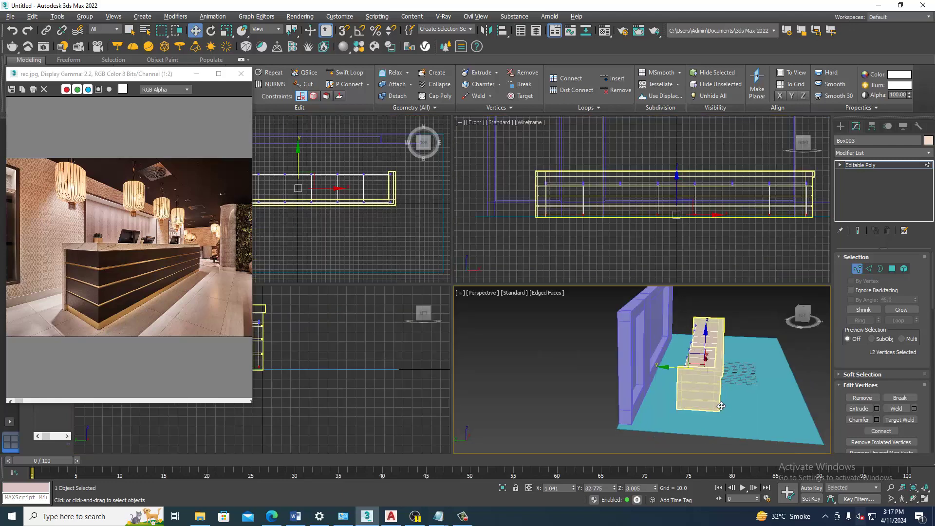
key(alt+w)
right_click(743, 148)
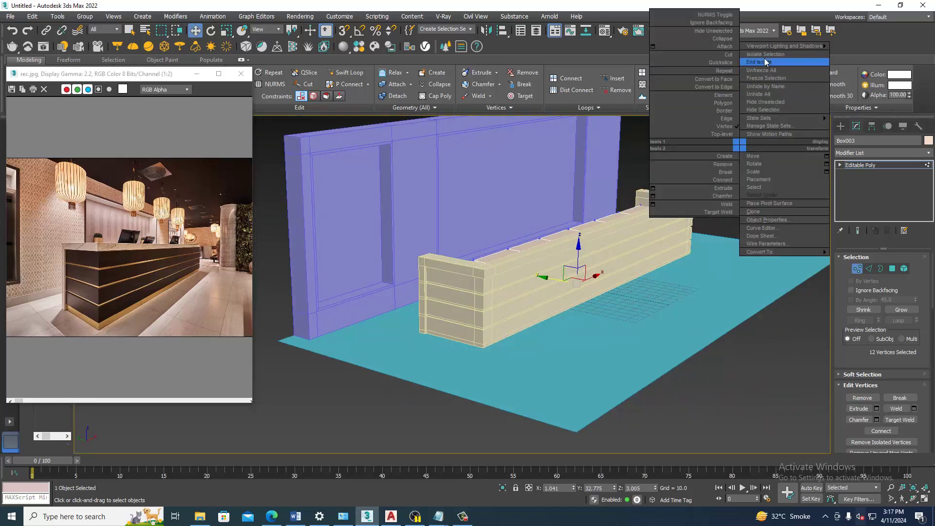
click(767, 64)
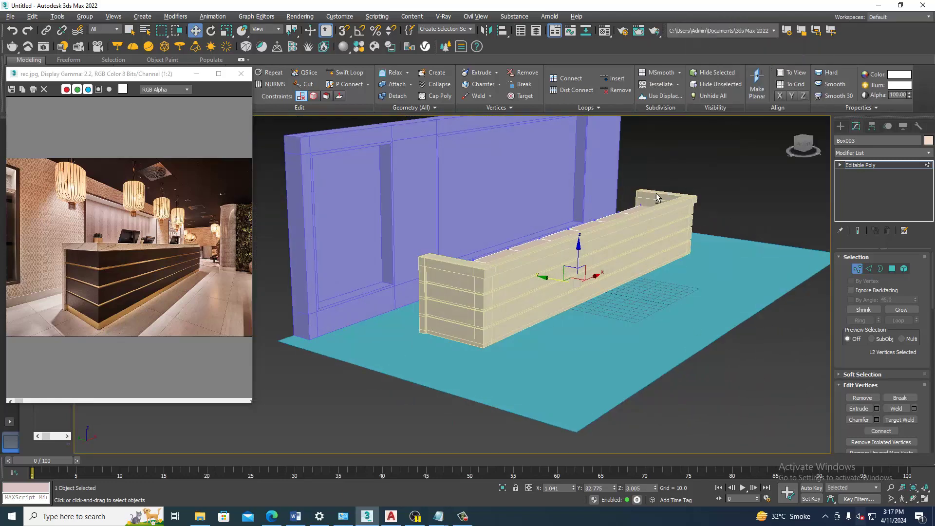
scroll(576, 234, up, 1)
scroll(576, 234, up, 2)
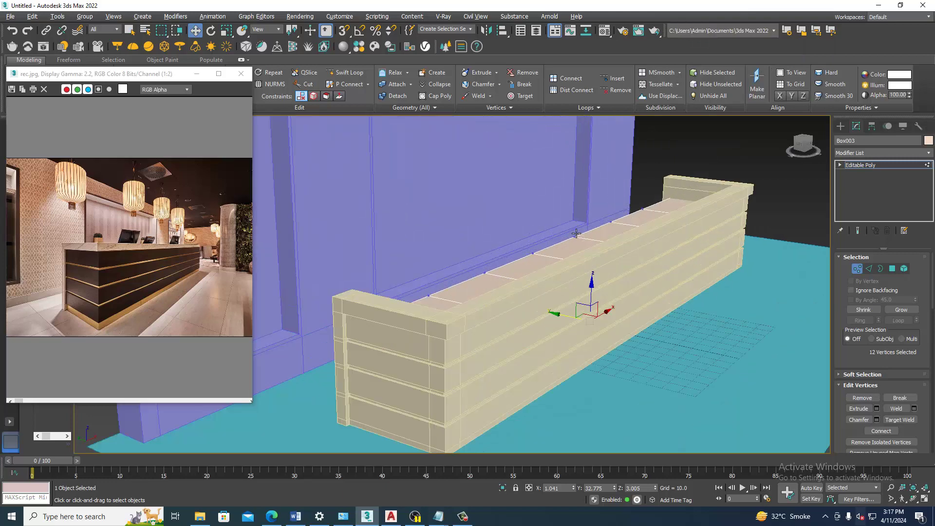
click(877, 163)
mouse_move(614, 248)
middle_down()
mouse_move(653, 255)
mouse_move(685, 277)
mouse_move(695, 305)
mouse_move(691, 296)
middle_up()
scroll(692, 296, down, 2)
scroll(691, 296, down, 2)
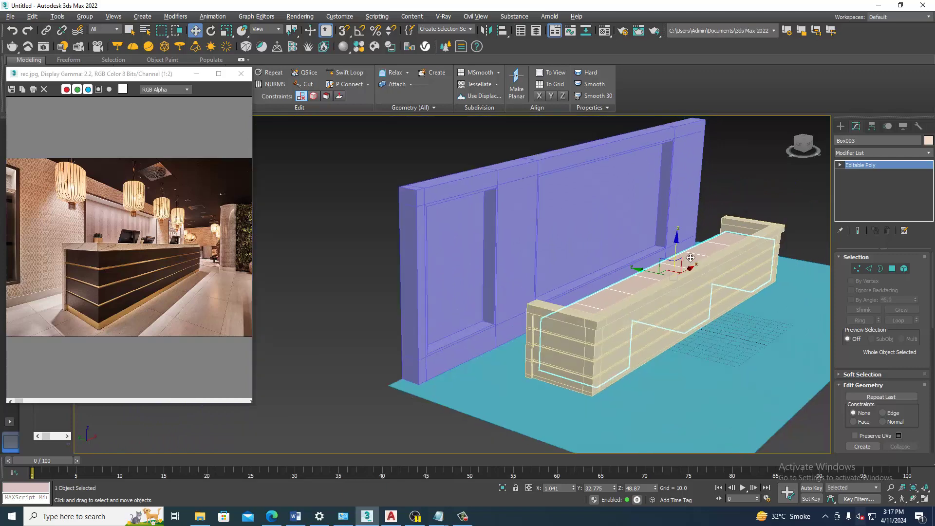
scroll(691, 296, down, 1)
- Draw a thin box covering the floor's footprint in the top view
click(841, 126)
click(842, 190)
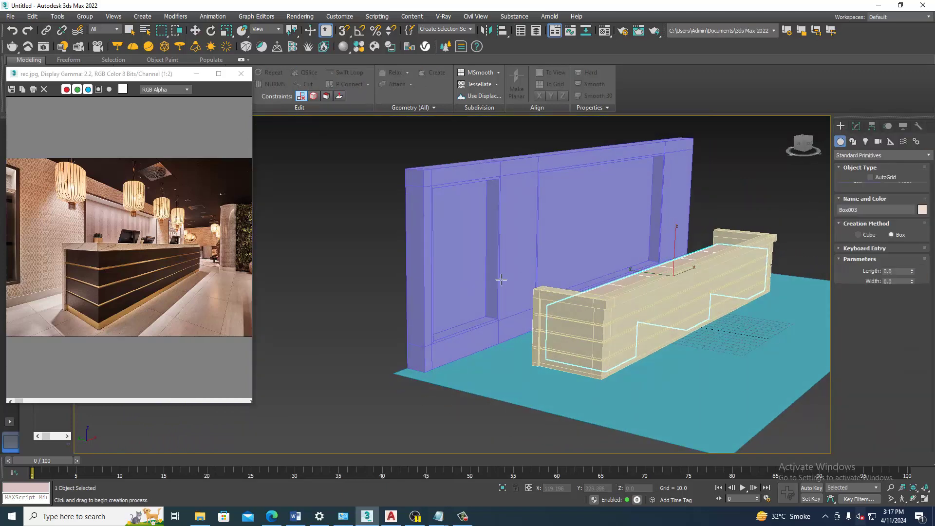
key(alt+w)
key(alt+w)
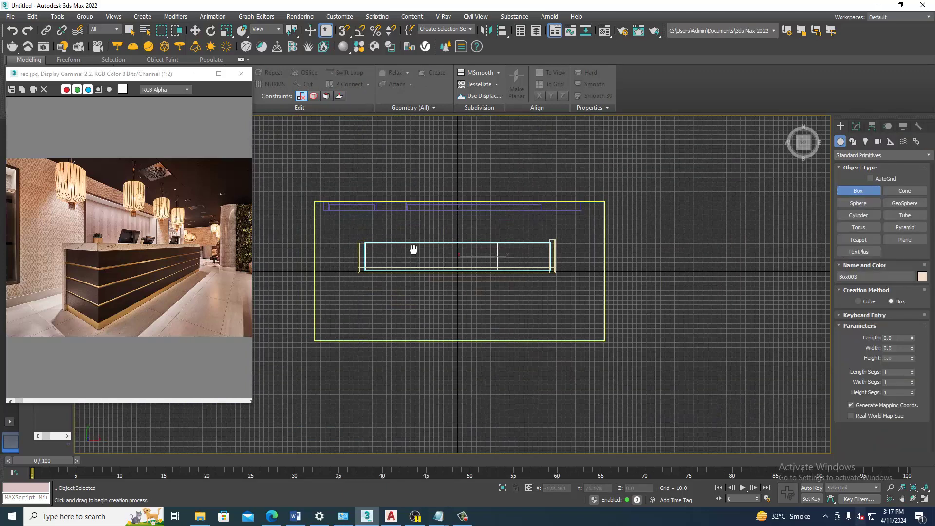
drag(336, 215, 620, 354)
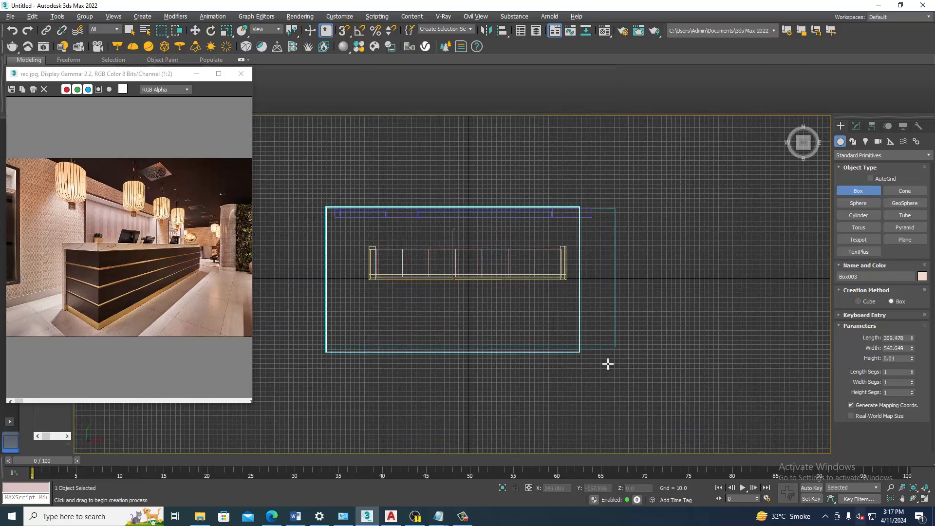
click(619, 354)
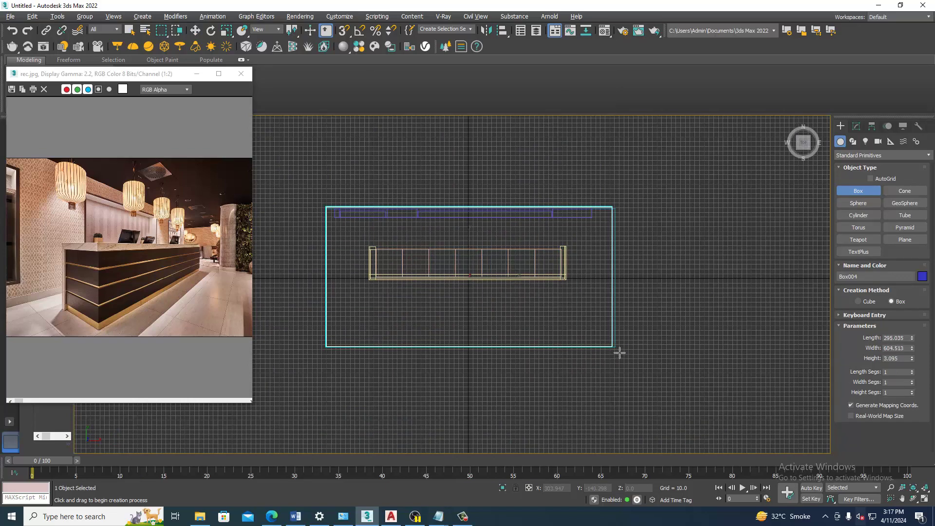
right_click(620, 354)
- Raise the blue box above the wall to about 171.9 as the ceiling
key(alt+w)
key(alt+w)
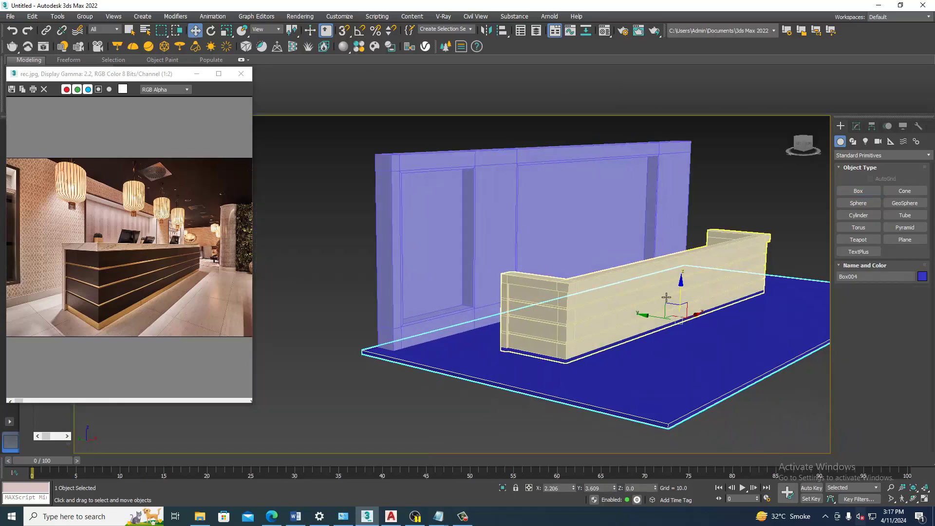
drag(681, 289, 683, 122)
mouse_move(651, 178)
alt+middle_down()
mouse_move(623, 165)
mouse_move(625, 190)
alt+middle_up()
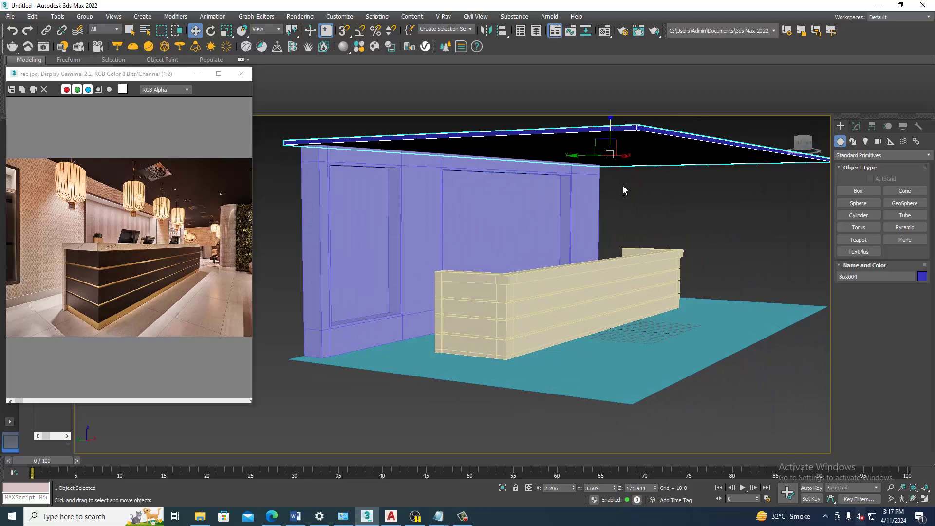
alt+middle_drag(624, 228, 621, 237)
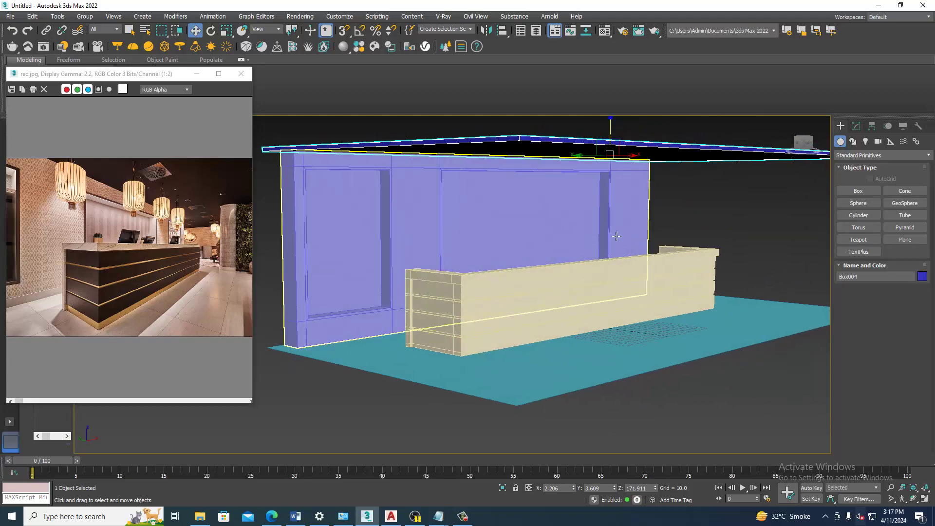
scroll(68, 194, up, 1)
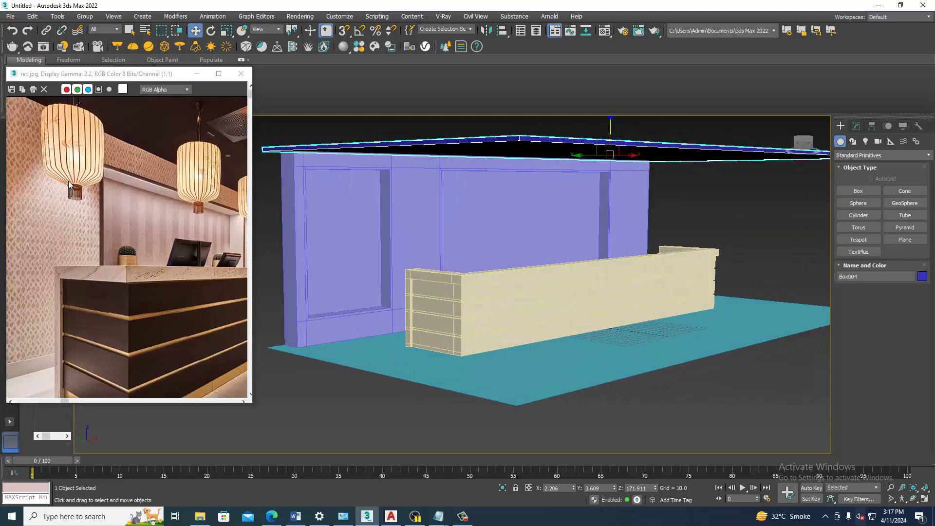
middle_drag(89, 199, 107, 203)
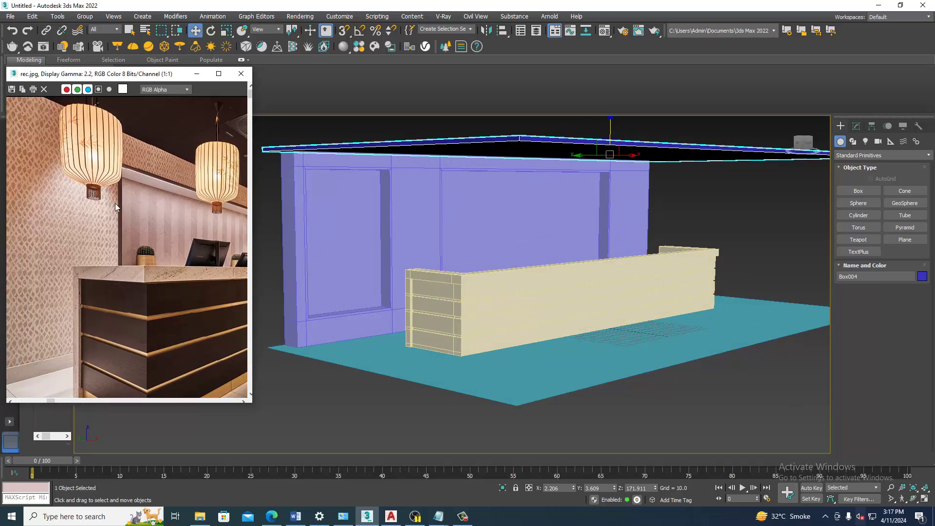
- Save the scene with Ctrl+S to the Desktop under the name recep
key(alt+w)
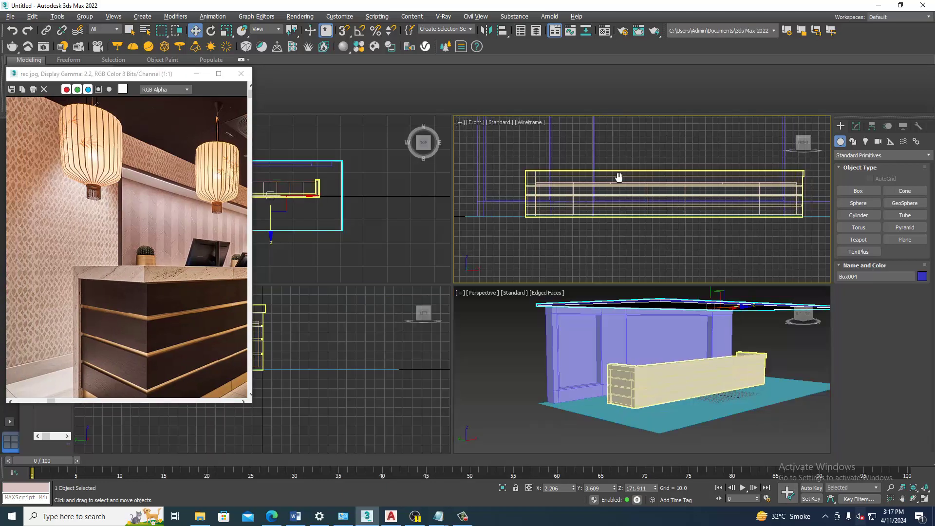
middle_click(618, 177)
key(alt+w)
middle_drag(550, 165, 581, 239)
key(ctrl+s)
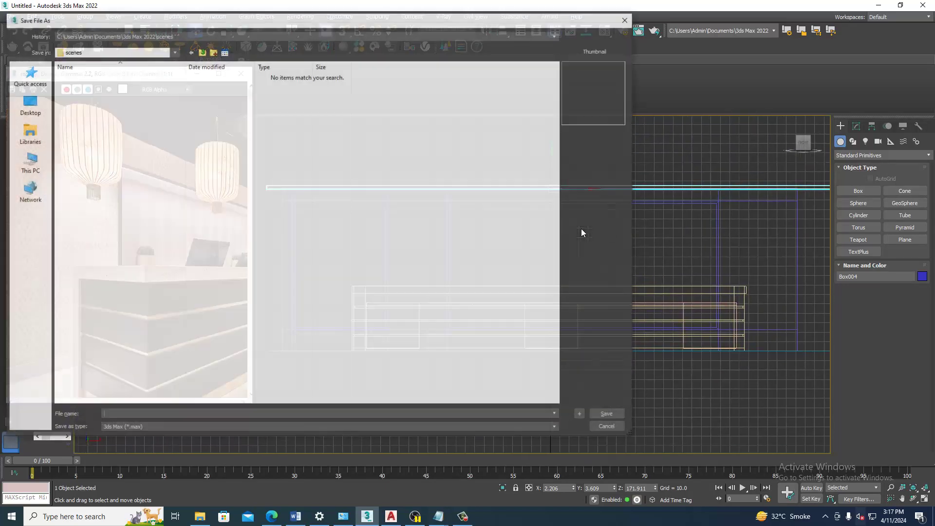
click(28, 161)
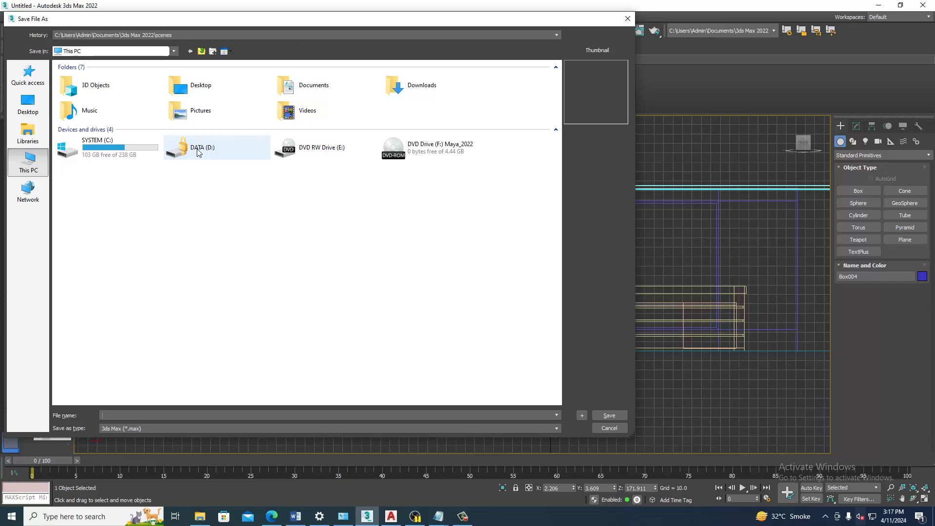
click(28, 104)
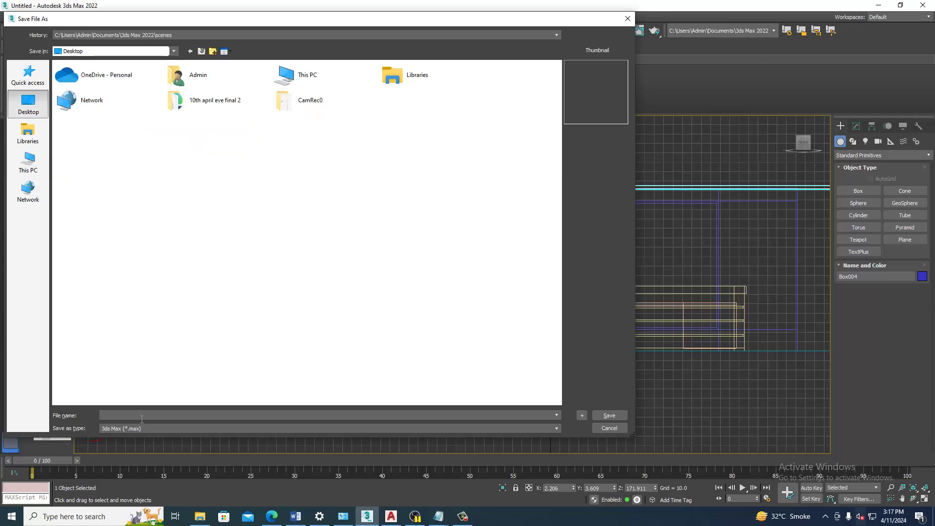
text(recep)
key(Return)
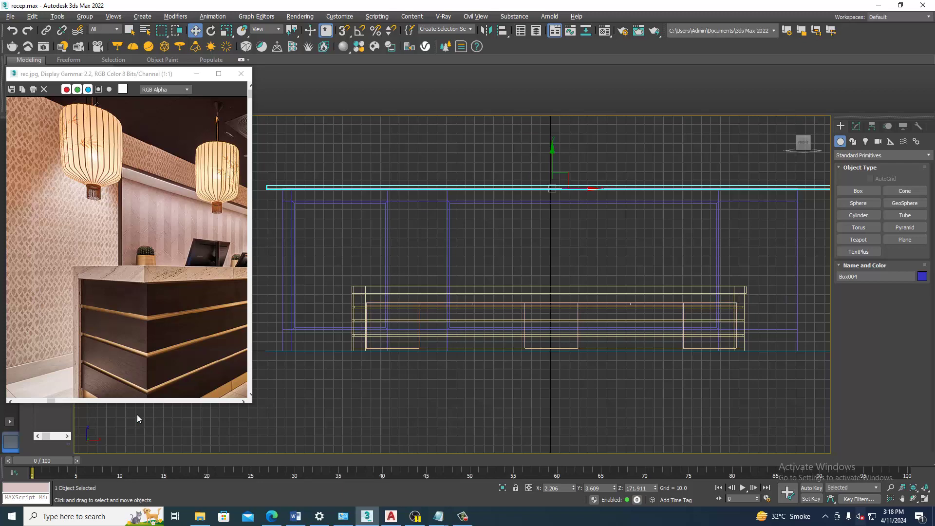
- Pick the Line spline tool and frame the front view
click(463, 516)
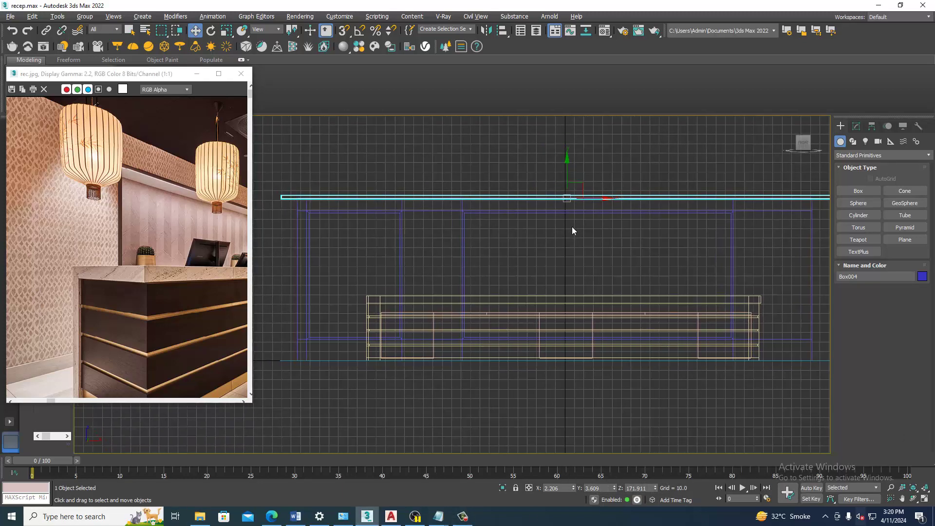
click(852, 141)
click(864, 203)
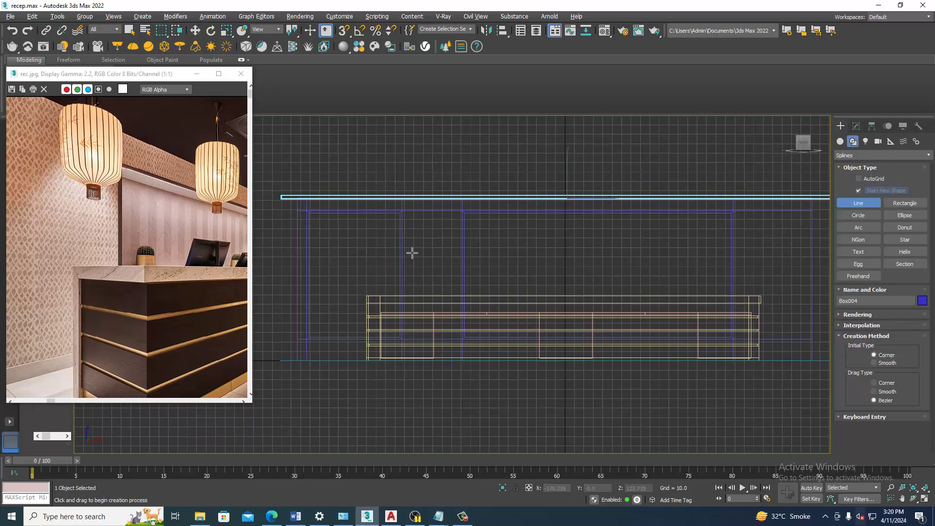
scroll(482, 278, up, 2)
middle_drag(472, 248, 474, 253)
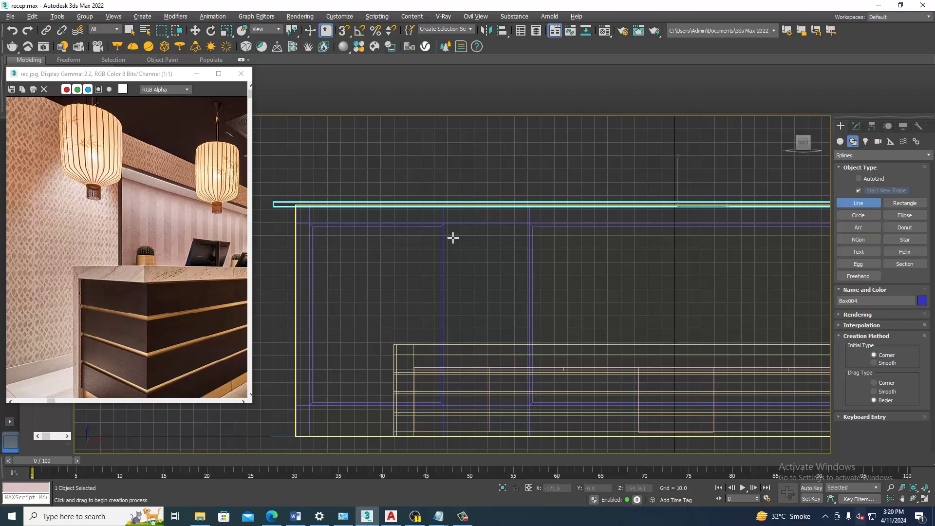
- Place five points tracing the lantern's angled side profile as Line001
click(446, 231)
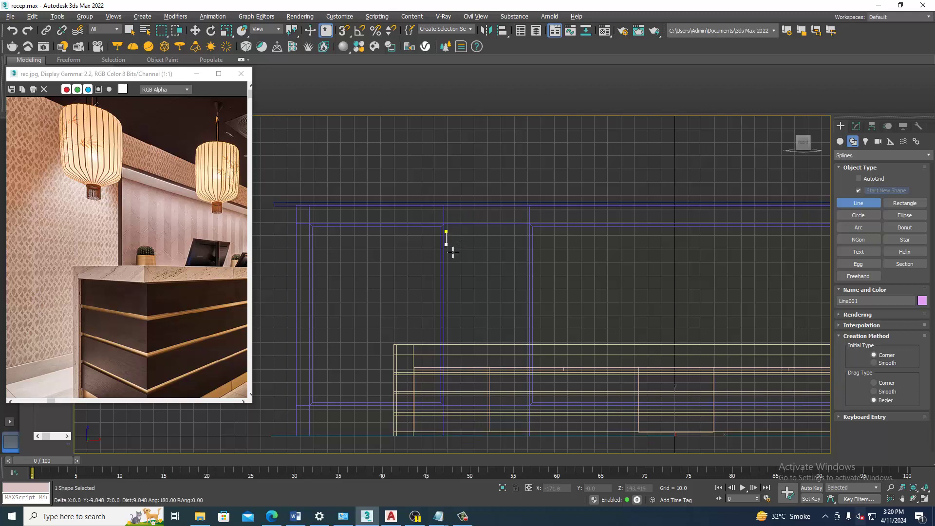
click(446, 244)
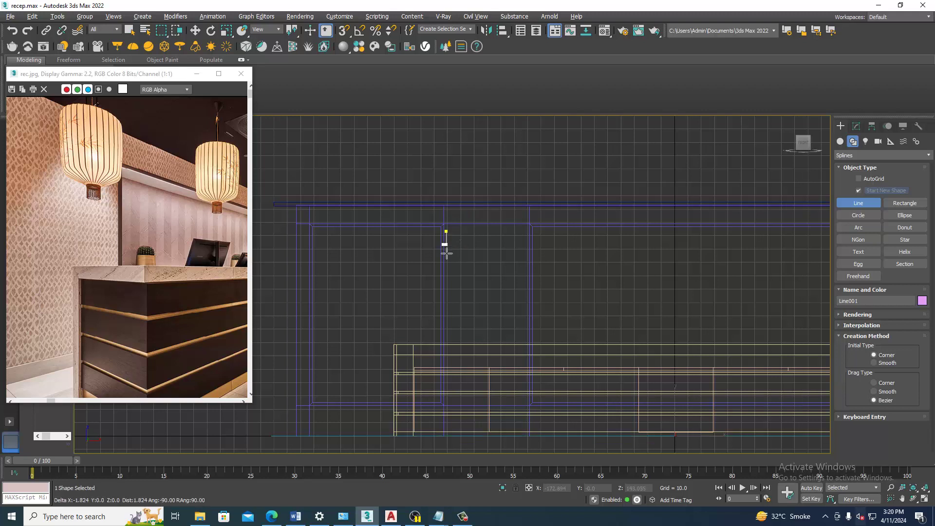
click(413, 251)
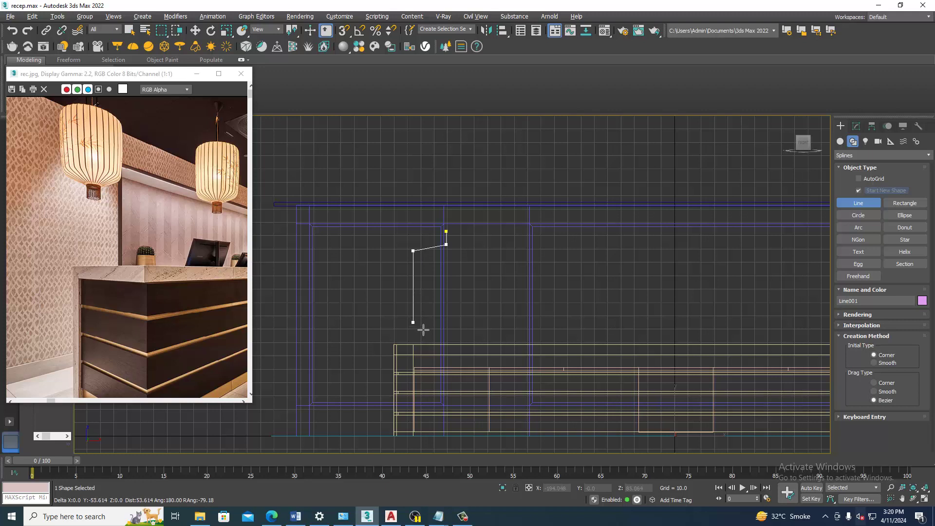
click(413, 317)
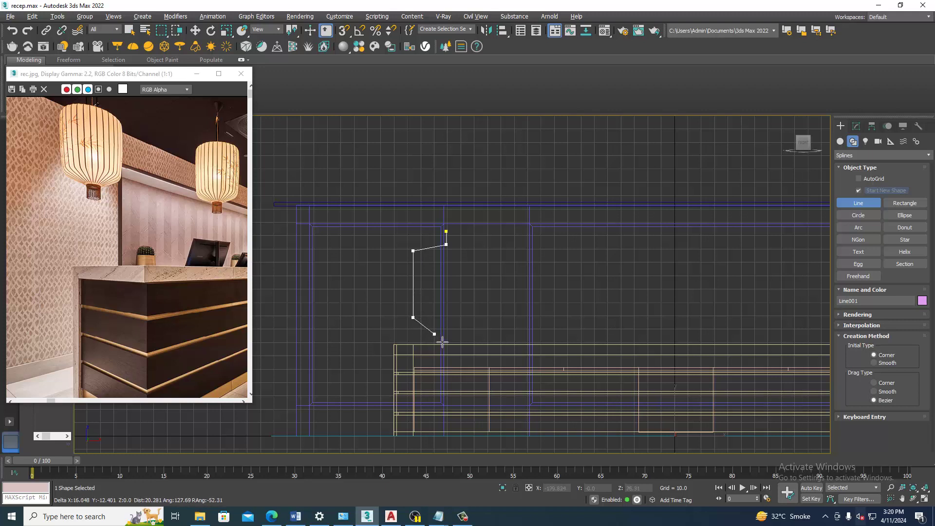
click(439, 342)
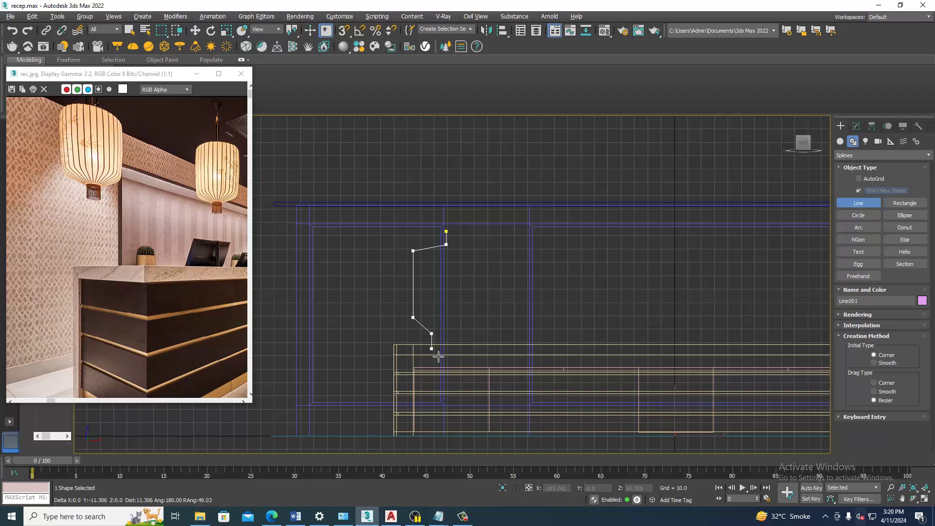
right_click(439, 357)
key(alt+w)
right_click(641, 361)
- Scale the Line001 profile down to 41% of its size
key(alt+w)
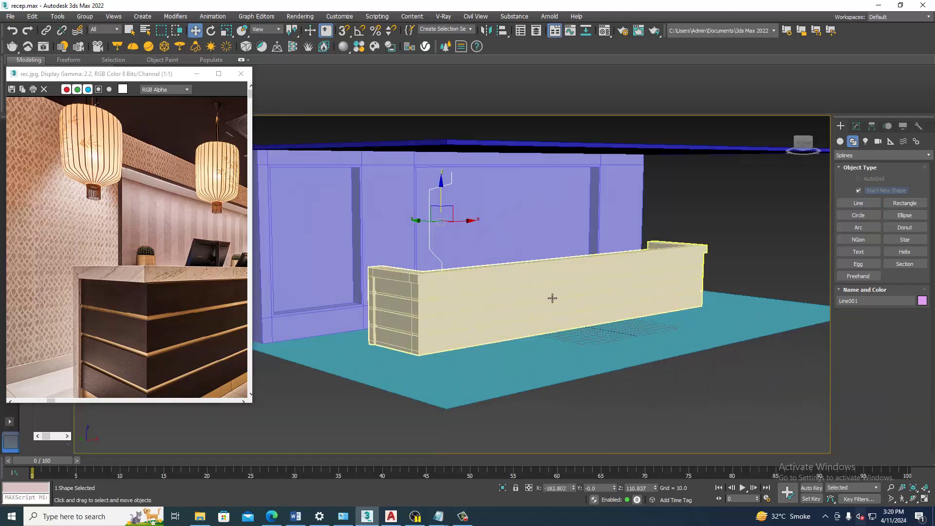
key(r)
drag(445, 225, 480, 298)
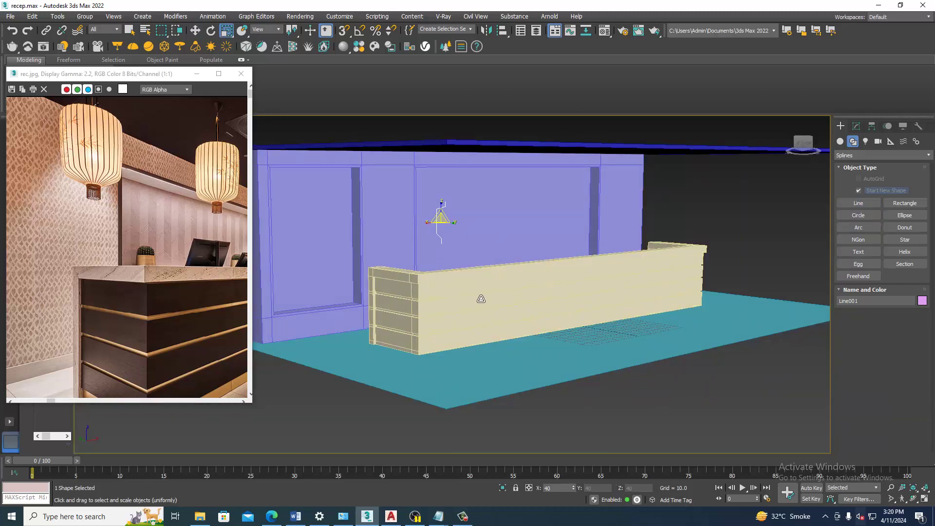
key(w)
scroll(432, 204, up, 2)
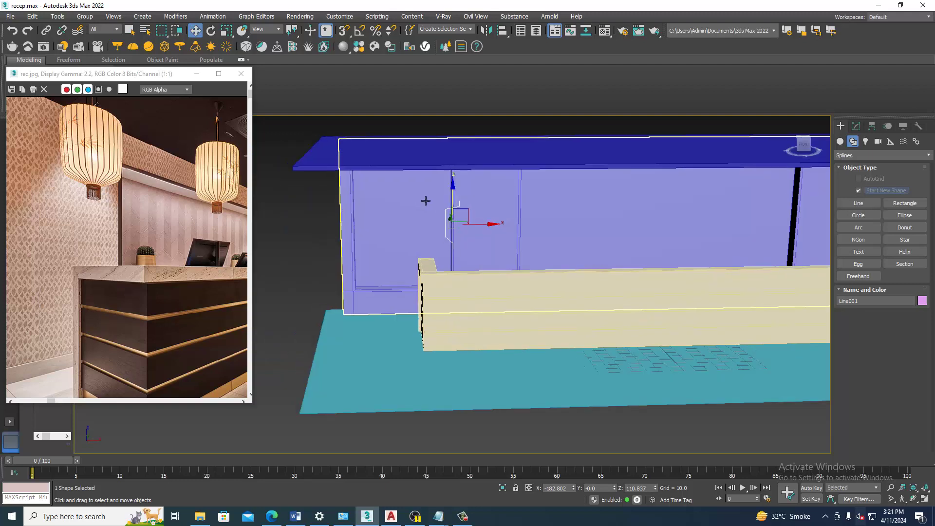
scroll(428, 206, up, 3)
- Fillet the profile's corner vertices into smooth rounded bends, then return to the Line level
key(1)
drag(476, 282, 474, 278)
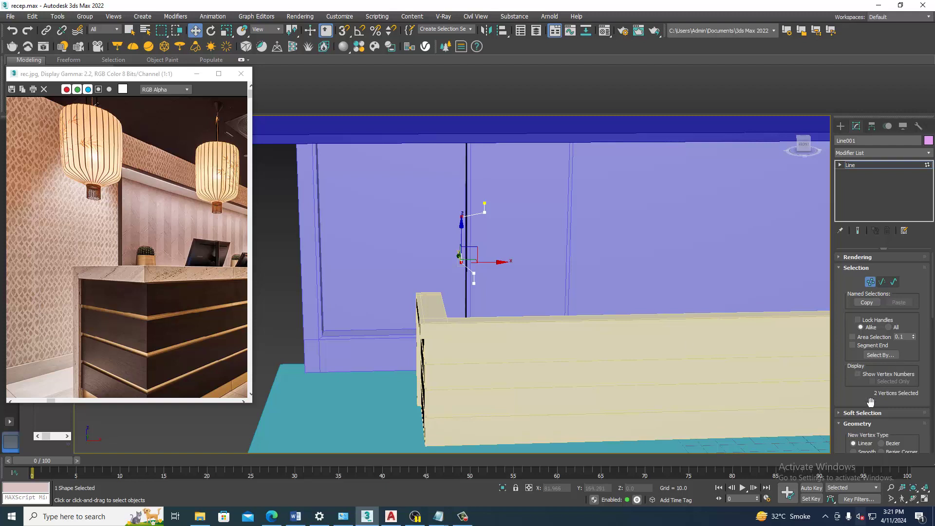
scroll(877, 356, down, 5)
scroll(861, 346, down, 3)
click(868, 300)
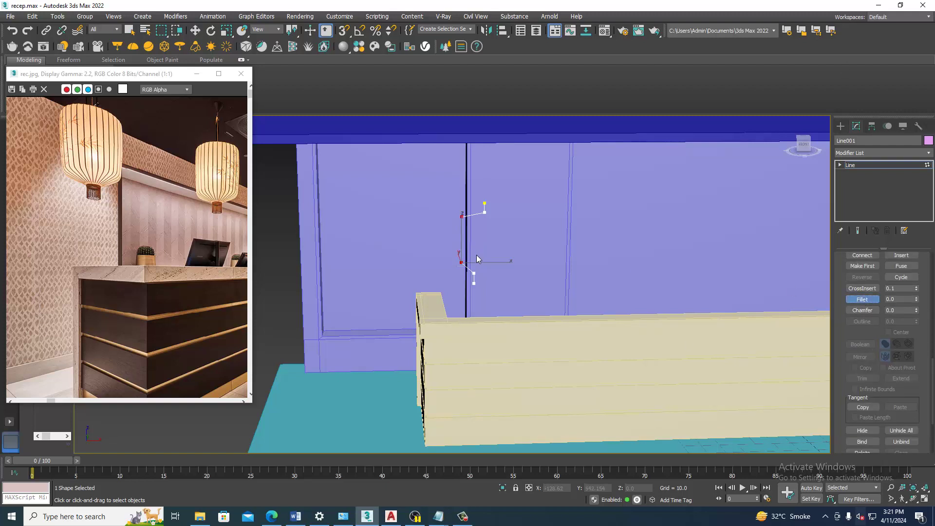
scroll(459, 258, up, 3)
drag(471, 272, 472, 268)
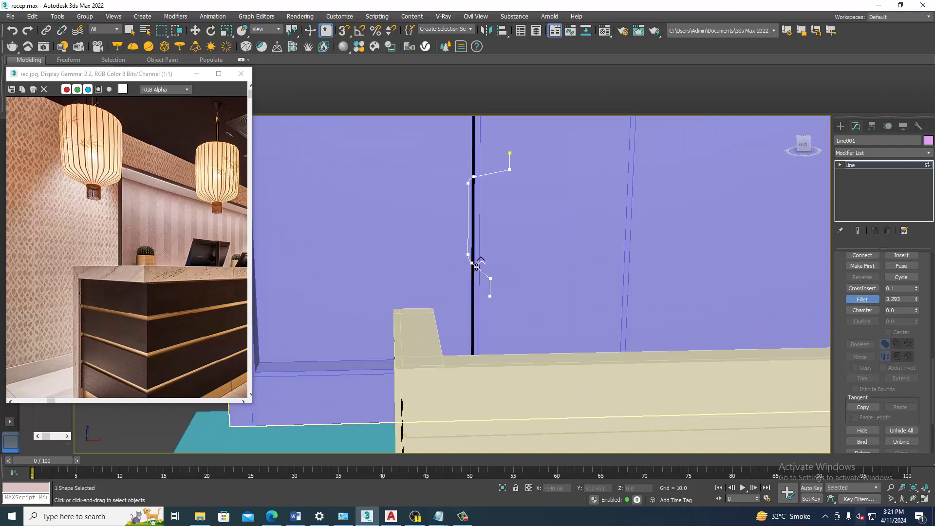
drag(477, 268, 476, 266)
drag(514, 180, 516, 179)
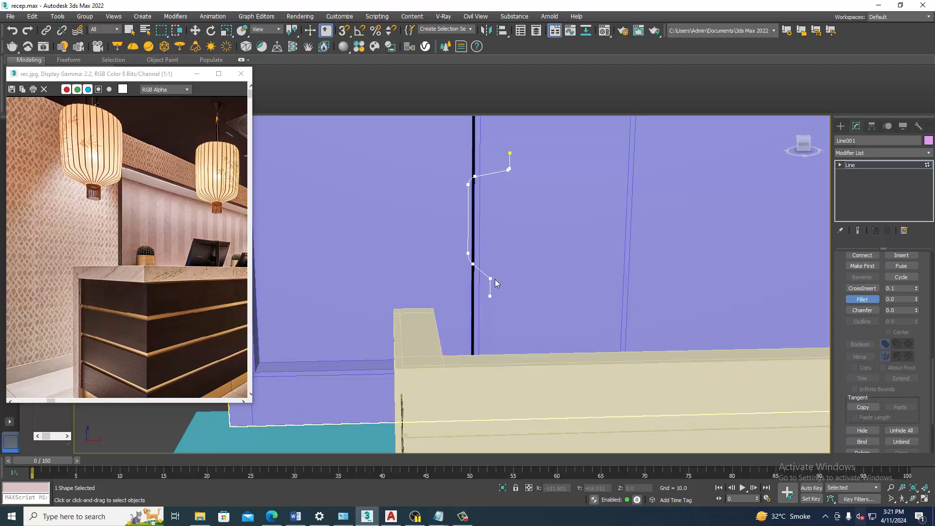
drag(494, 289, 492, 287)
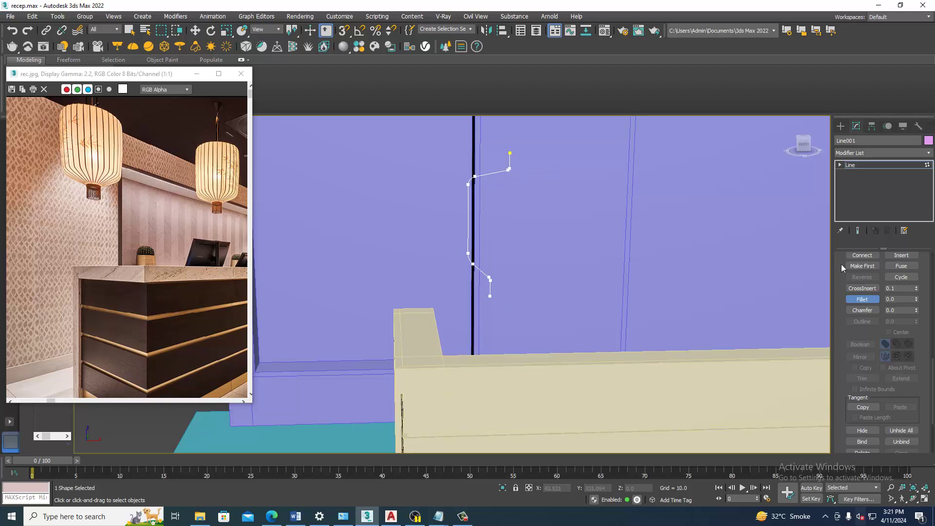
click(868, 164)
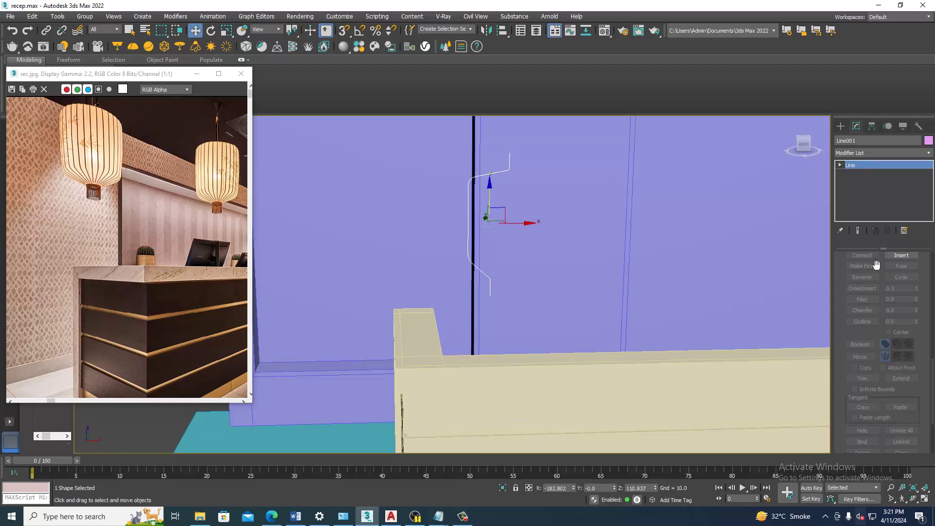
- Clone Line001 to its left as a copy, Line002, then reselect Line001's Rendering settings
scroll(848, 272, up, 5)
scroll(848, 273, up, 10)
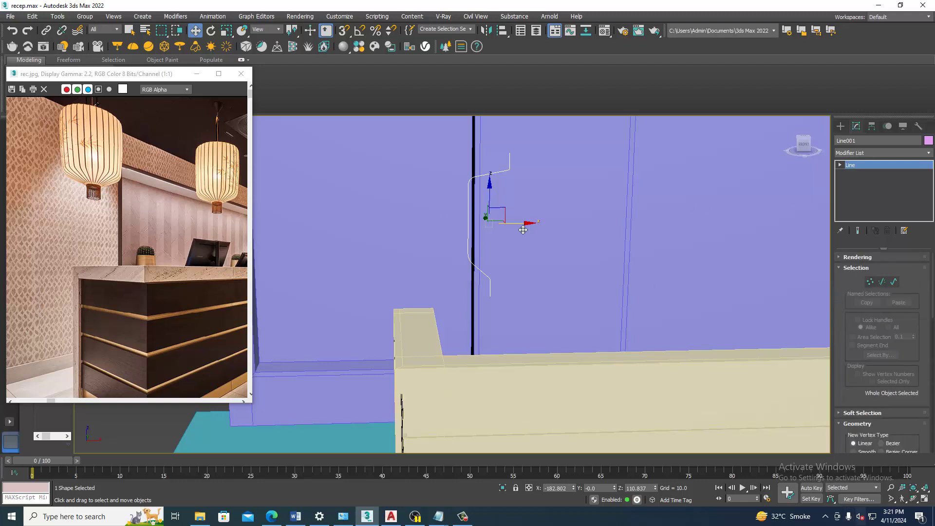
shift+drag(524, 227, 419, 226)
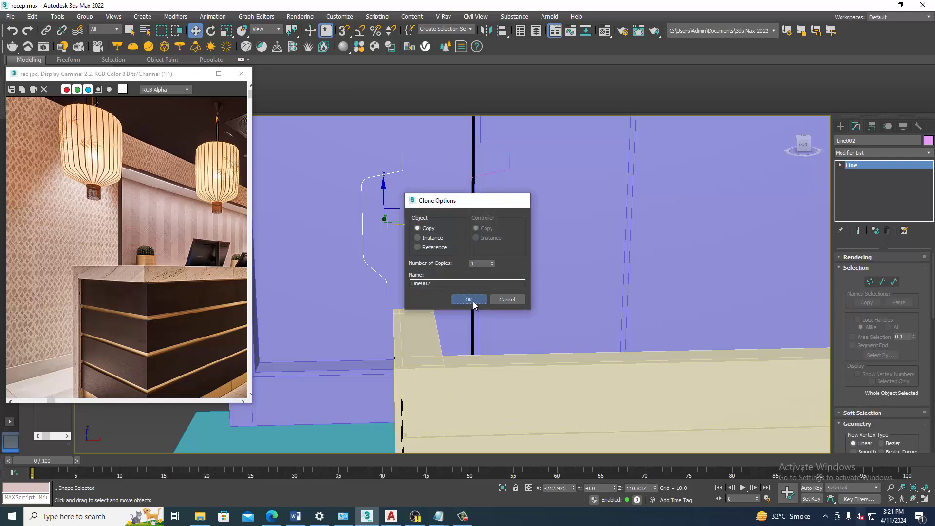
click(469, 299)
click(468, 237)
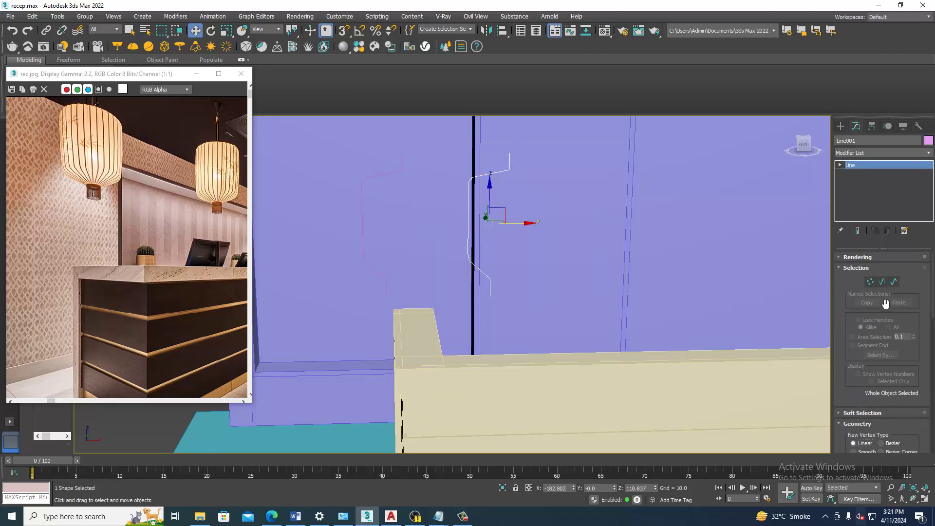
click(844, 258)
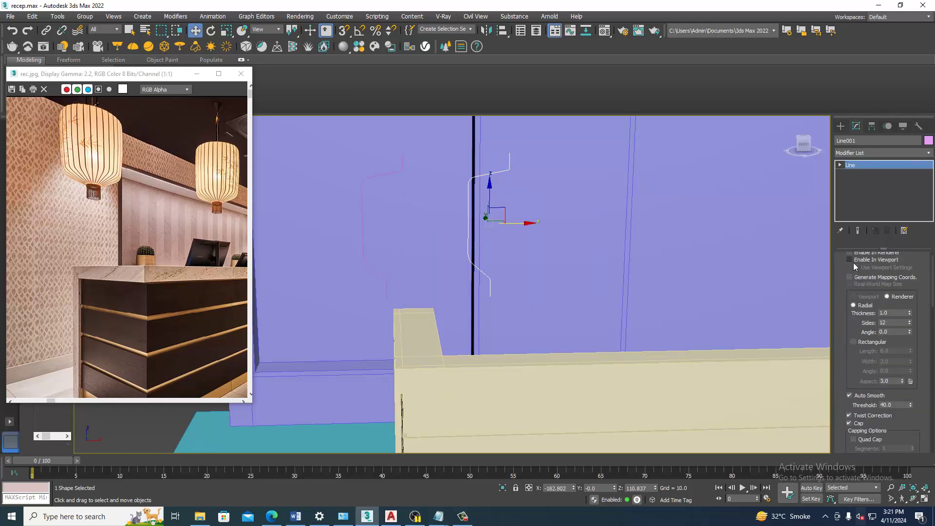
- Enable In Viewport so Line001 displays as a thick tube, with Top view maximized
click(853, 260)
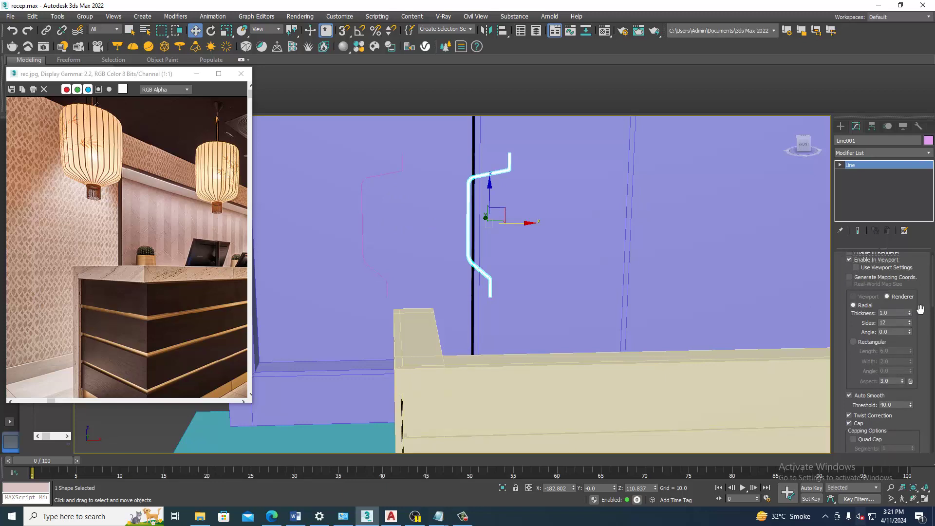
key(alt+w)
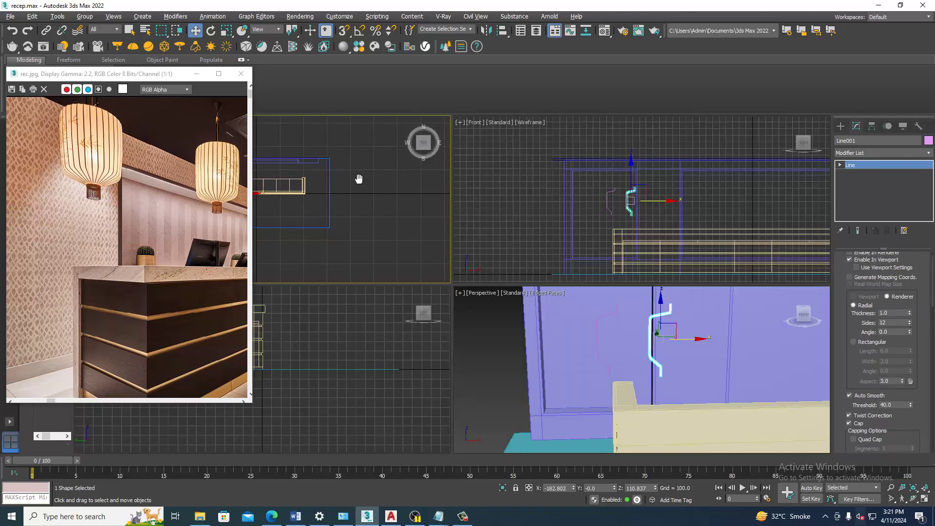
key(alt+w)
scroll(440, 218, down, 3)
scroll(440, 217, up, 3)
scroll(463, 213, up, 2)
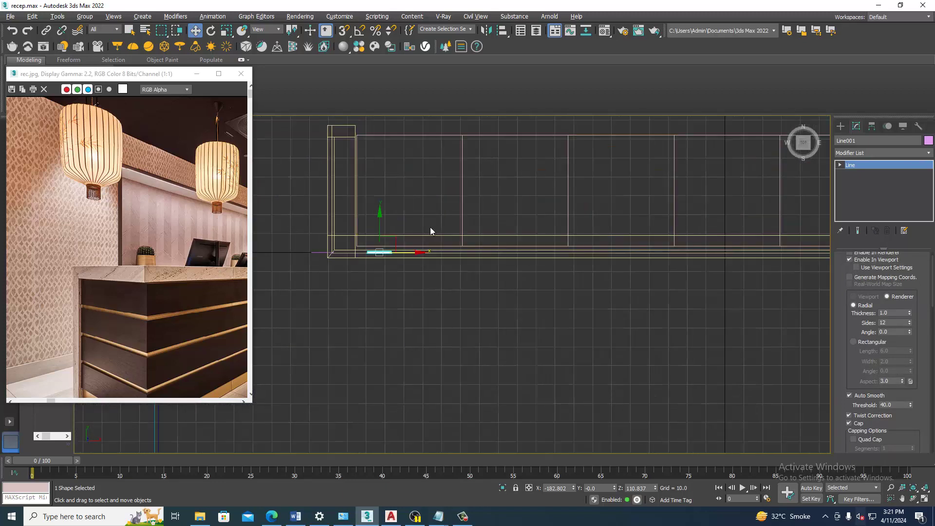
scroll(430, 229, up, 2)
- With Affect Pivot Only on, move Line001's pivot to the right of the shape
click(872, 127)
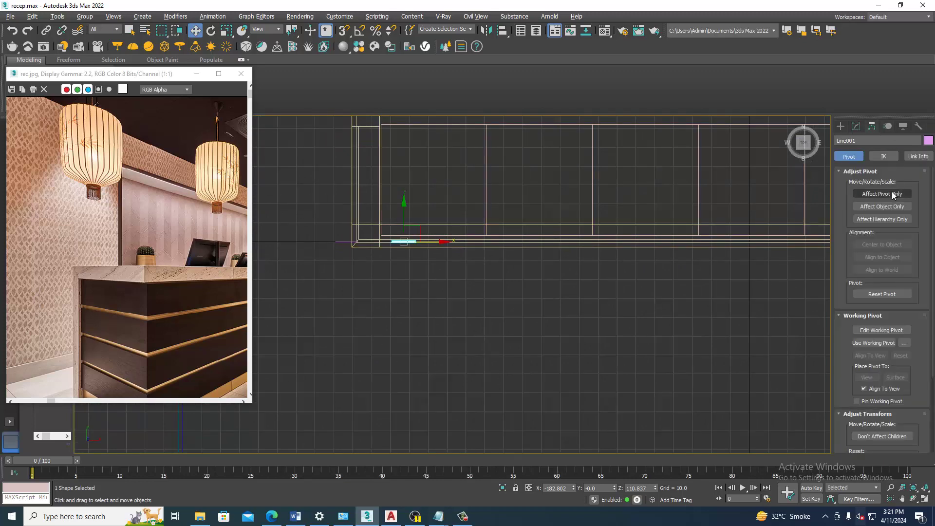
click(882, 193)
drag(429, 247, 450, 246)
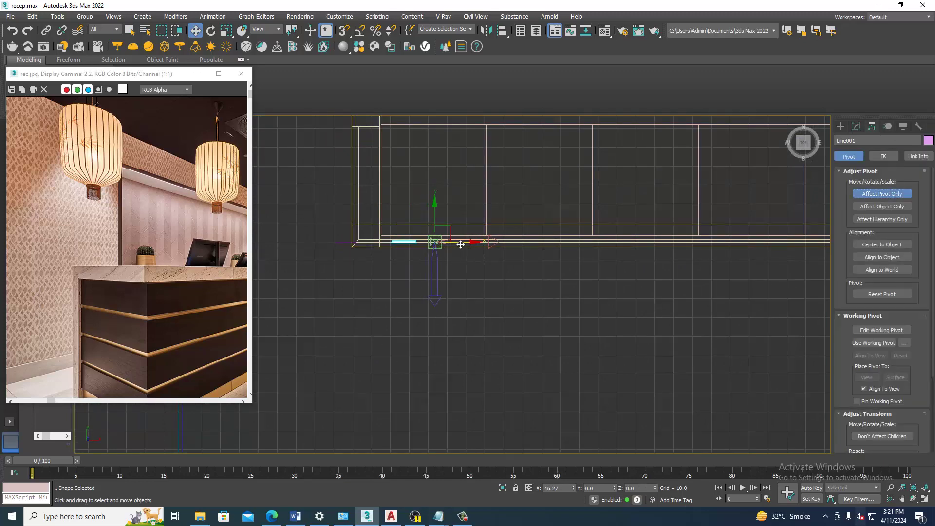
key(alt+w)
scroll(660, 349, up, 2)
key(alt+w)
scroll(578, 261, up, 1)
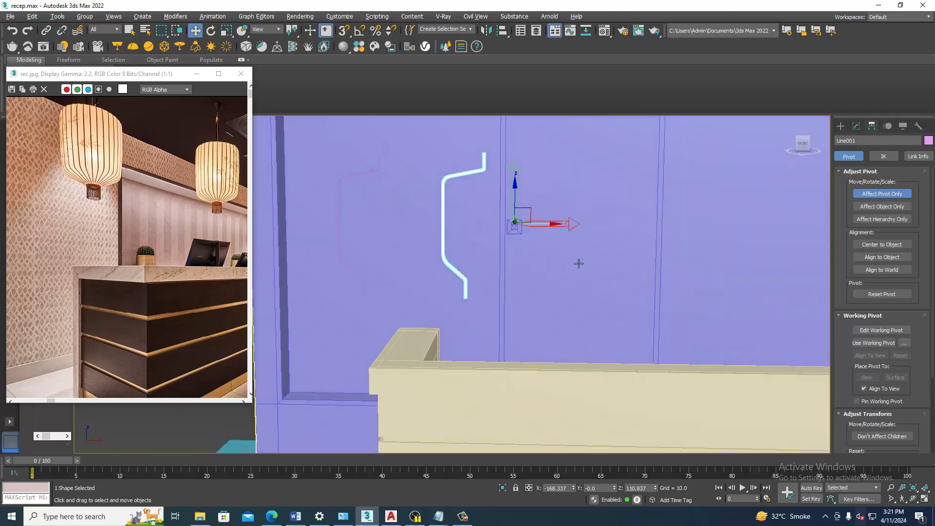
scroll(582, 273, up, 2)
scroll(584, 287, up, 2)
drag(583, 287, 567, 286)
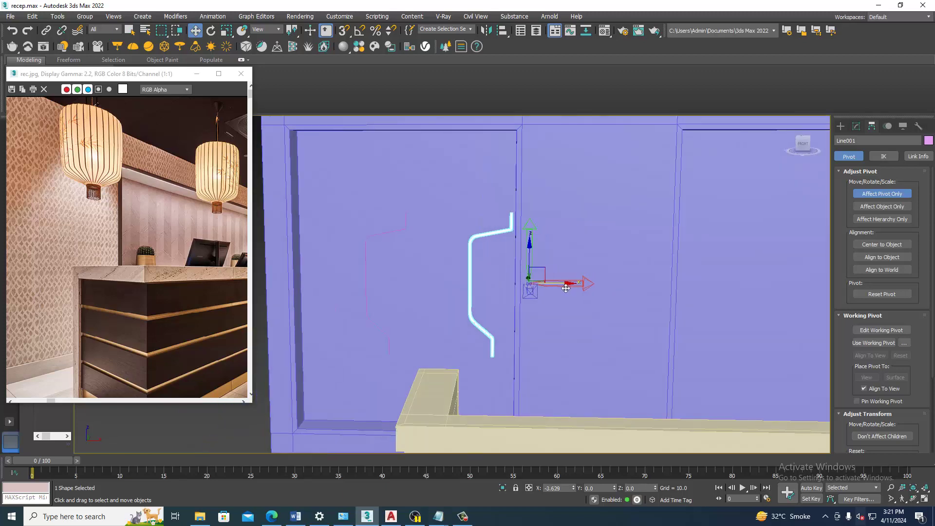
- In Front view, raise the pivot level with the profile's top, then turn off Affect Pivot Only
key(f)
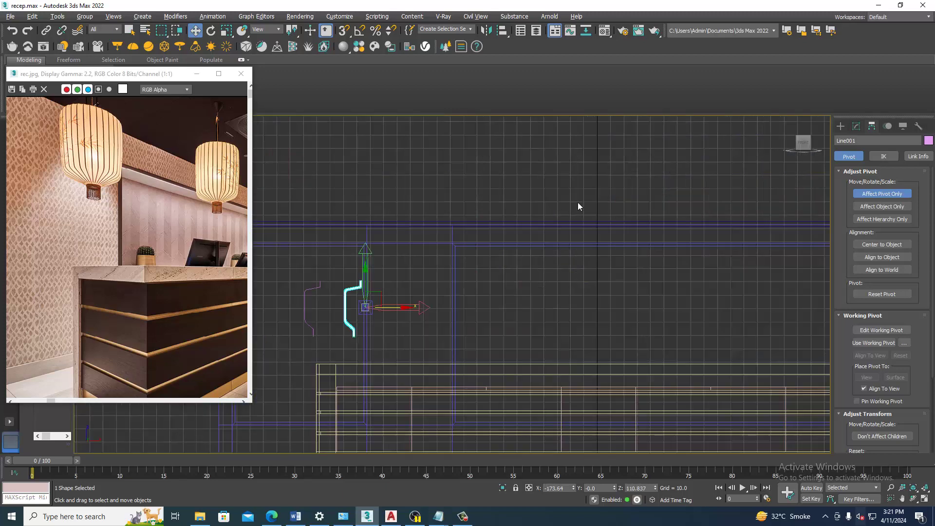
scroll(422, 306, up, 2)
middle_drag(423, 306, 650, 291)
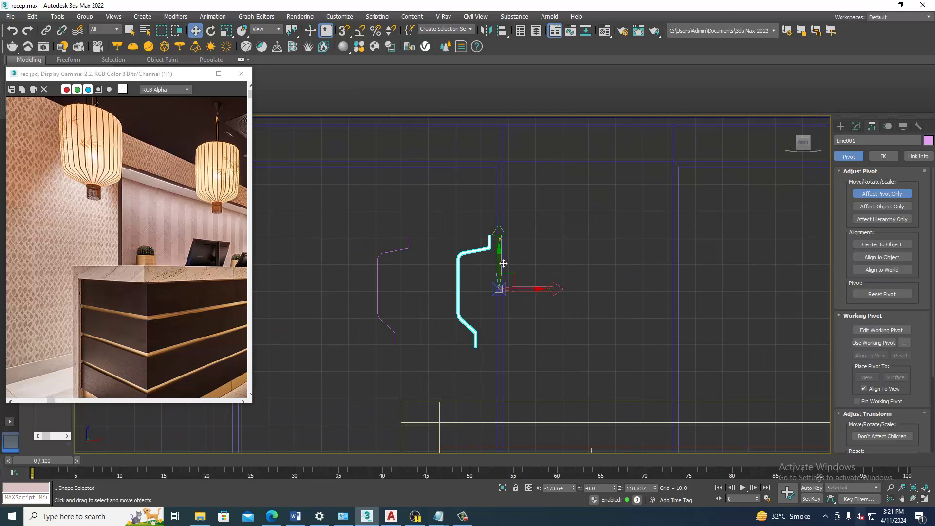
drag(503, 264, 496, 222)
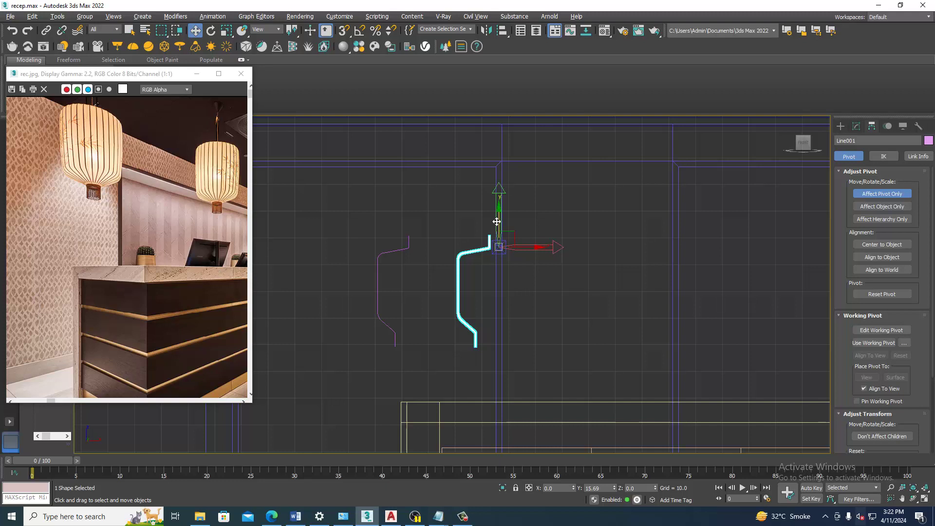
drag(526, 250, 525, 250)
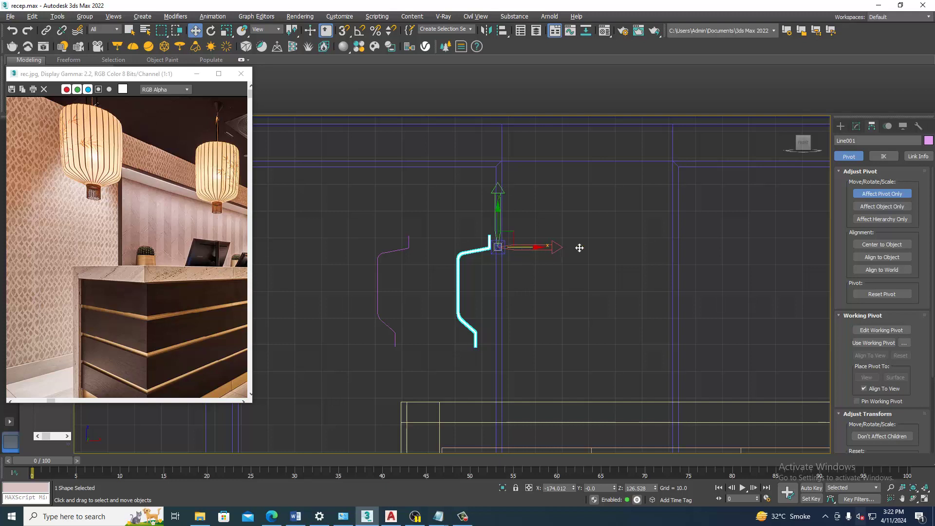
click(882, 194)
- Test rotating the line about its pivot with angle snap on, cancelling the 10° clone
key(alt+w)
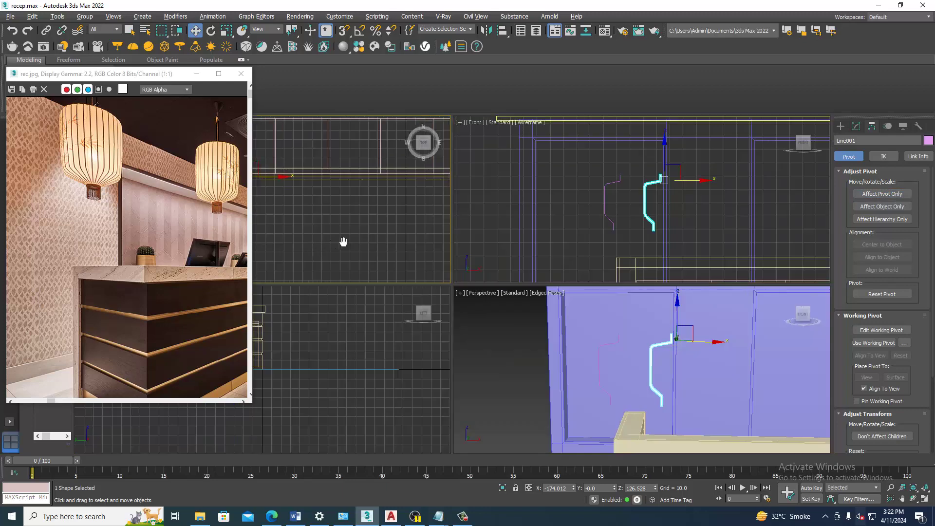
key(alt+w)
scroll(359, 237, down, 2)
scroll(414, 244, up, 4)
key(e)
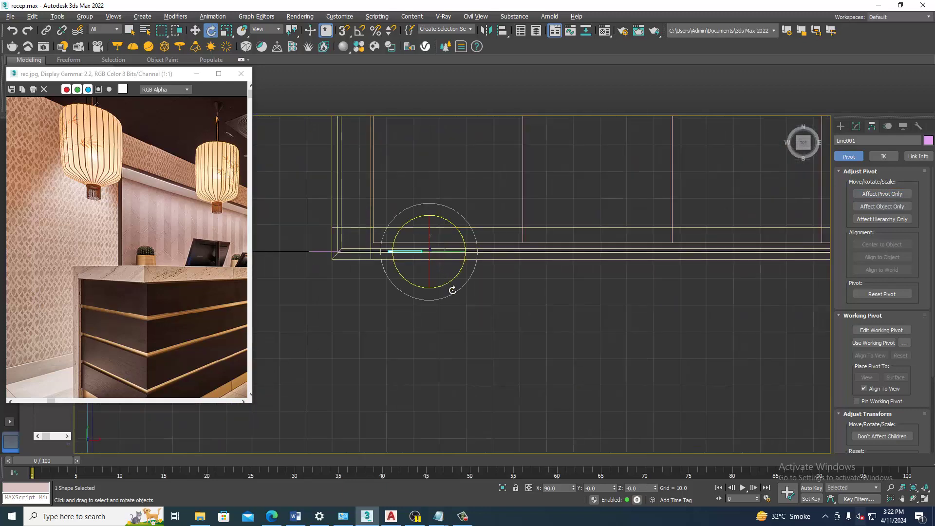
drag(454, 288, 444, 287)
click(359, 30)
right_click(359, 30)
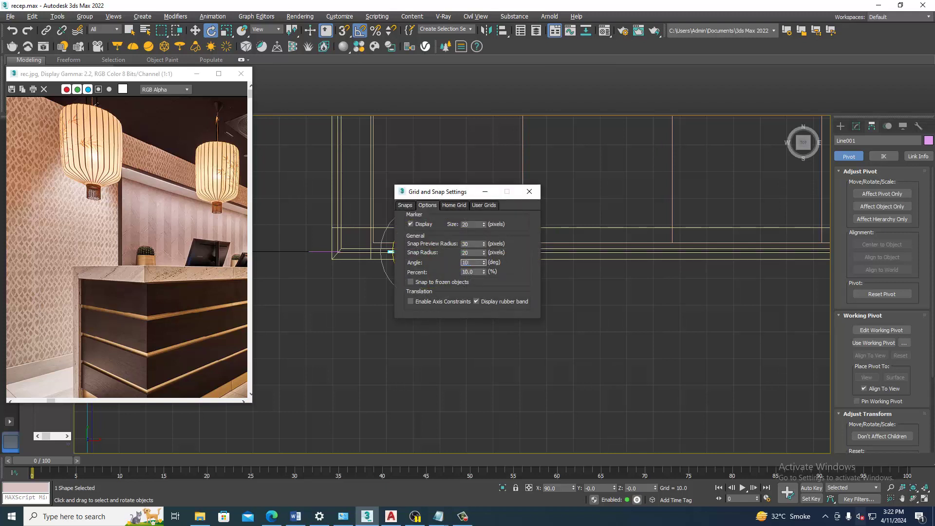
click(530, 192)
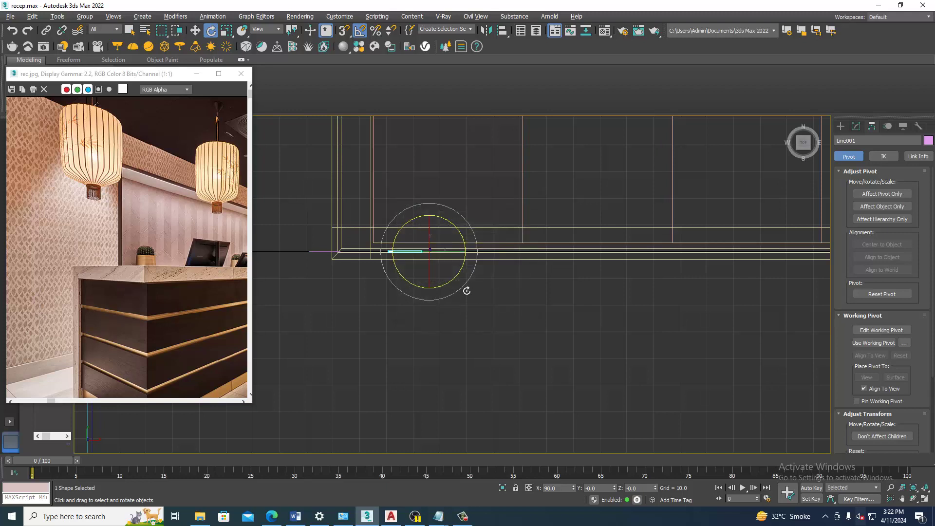
drag(451, 288, 457, 287)
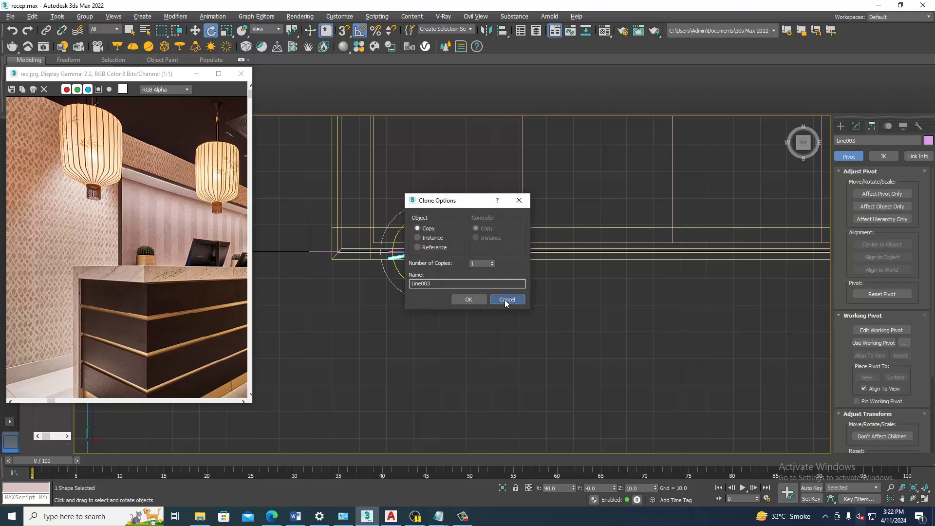
click(503, 299)
- Set angle snap to 15° and Shift-rotate the profile to create a set of 15° copies
right_click(370, 34)
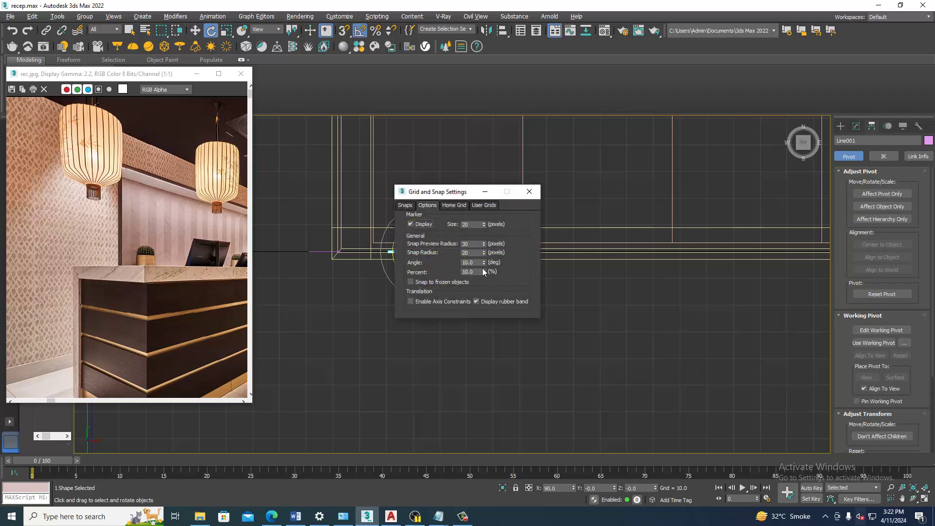
double_click(468, 262)
click(530, 191)
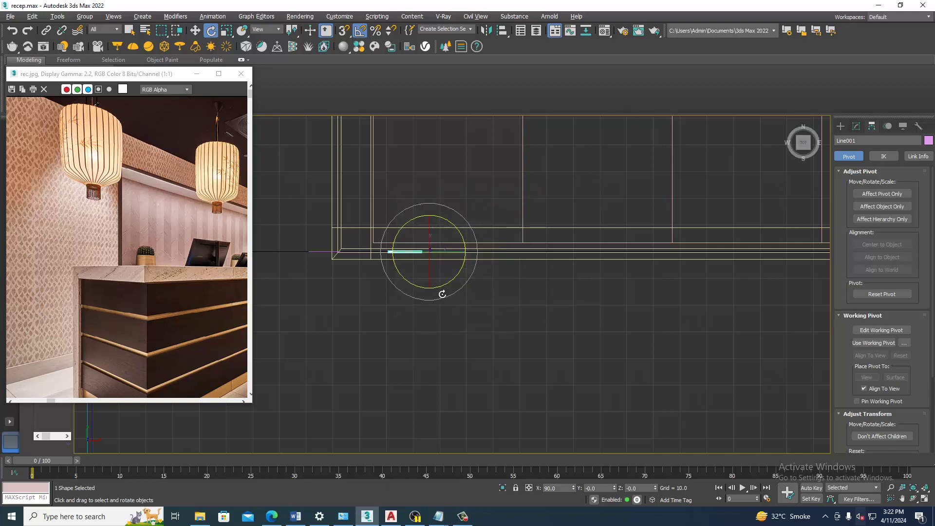
shift+drag(440, 292, 445, 293)
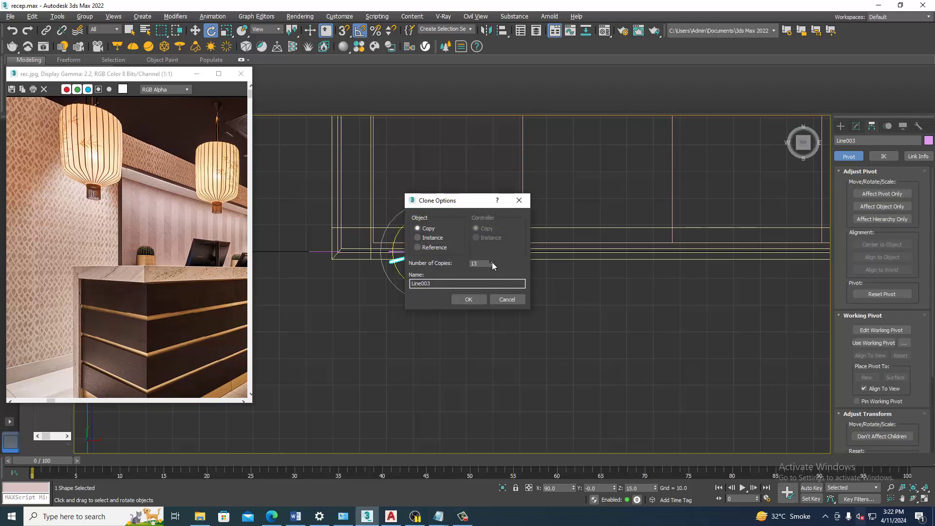
click(469, 300)
- Shift-rotate another set of 15° copies to complete the ring of wires
scroll(483, 228, up, 2)
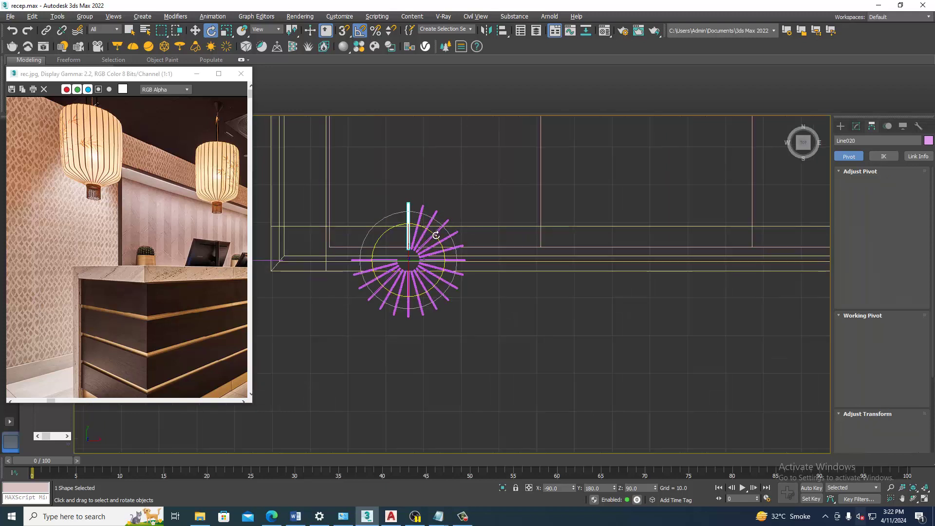
shift+drag(436, 236, 440, 251)
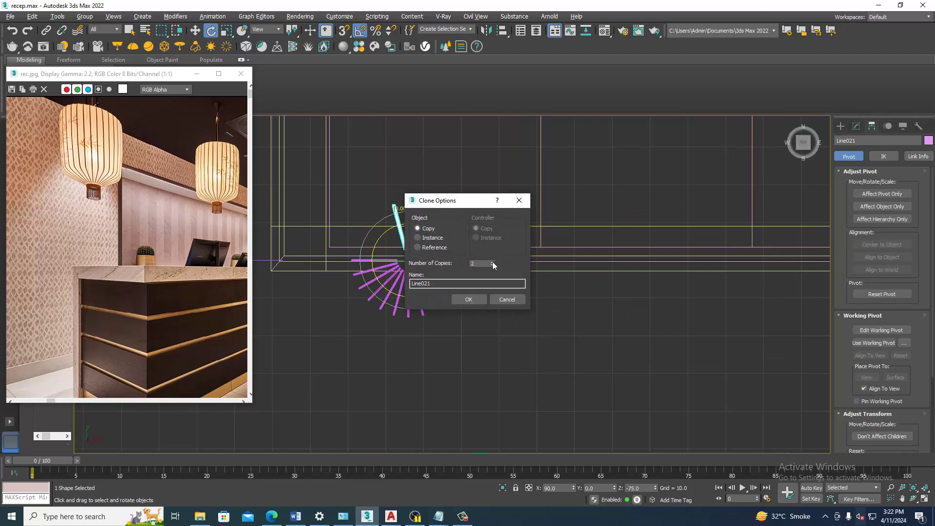
click(469, 299)
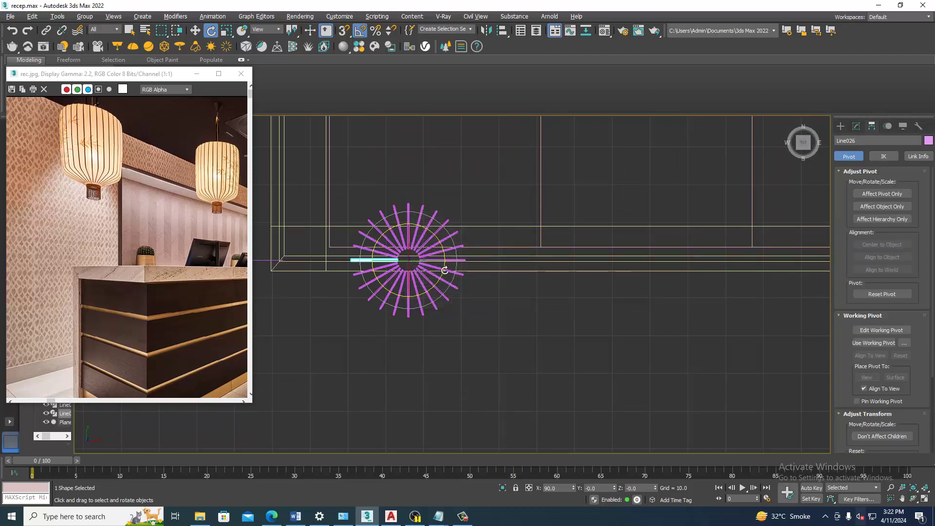
middle_drag(446, 275, 500, 230)
- Orbit the Perspective view to inspect the finished wire lantern
key(alt+w)
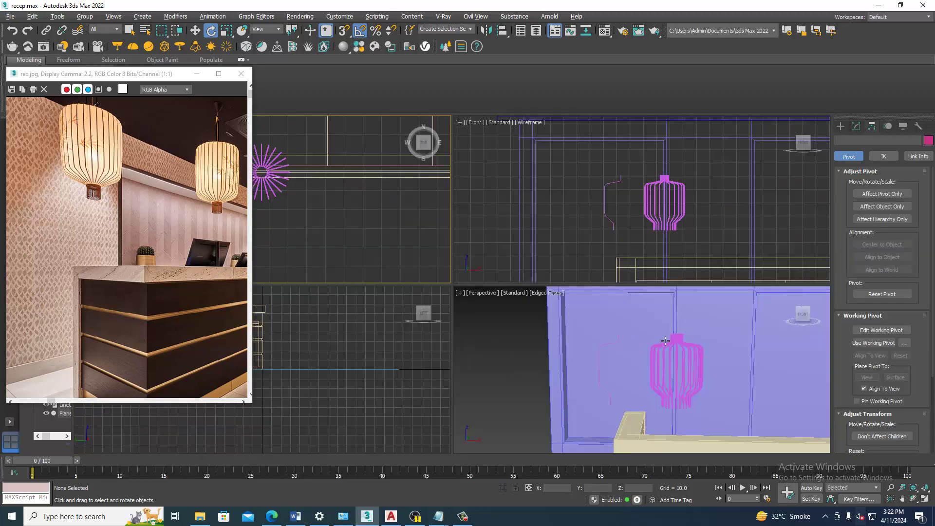
key(alt+w)
mouse_move(594, 315)
alt+middle_down()
mouse_move(611, 301)
mouse_move(592, 295)
mouse_move(587, 304)
alt+middle_up()
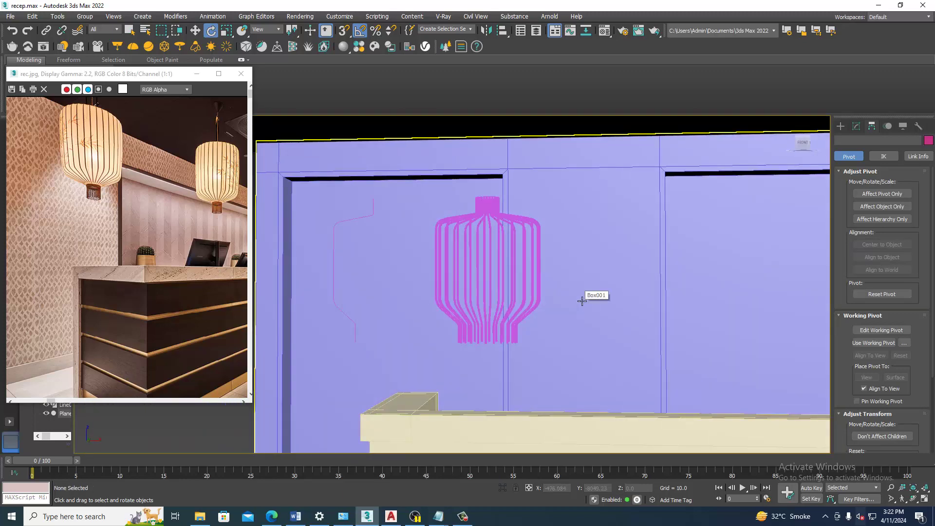
mouse_move(563, 300)
alt+middle_down()
mouse_move(603, 298)
mouse_move(590, 311)
alt+middle_up()
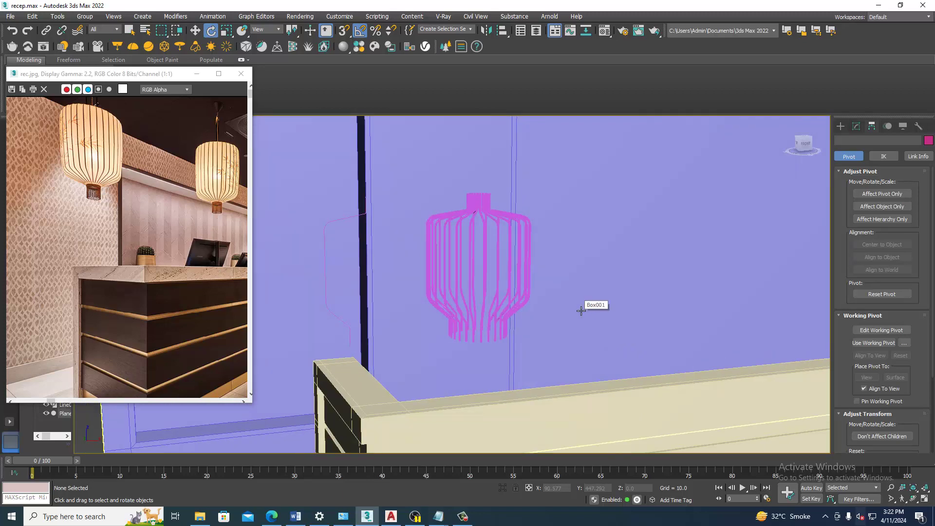
key(alt+w)
key(alt+w)
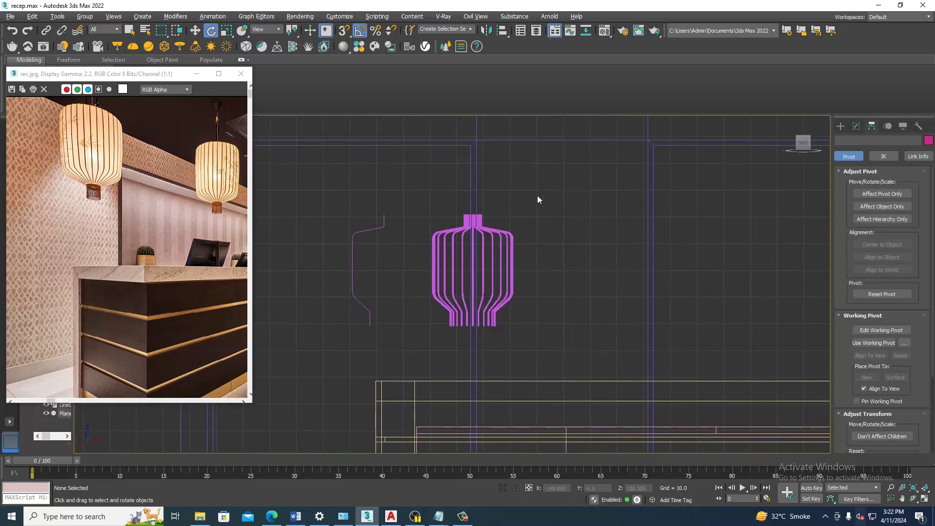
- Hide all lantern wire copies except one, leaving Line001 selected
drag(410, 340, 408, 339)
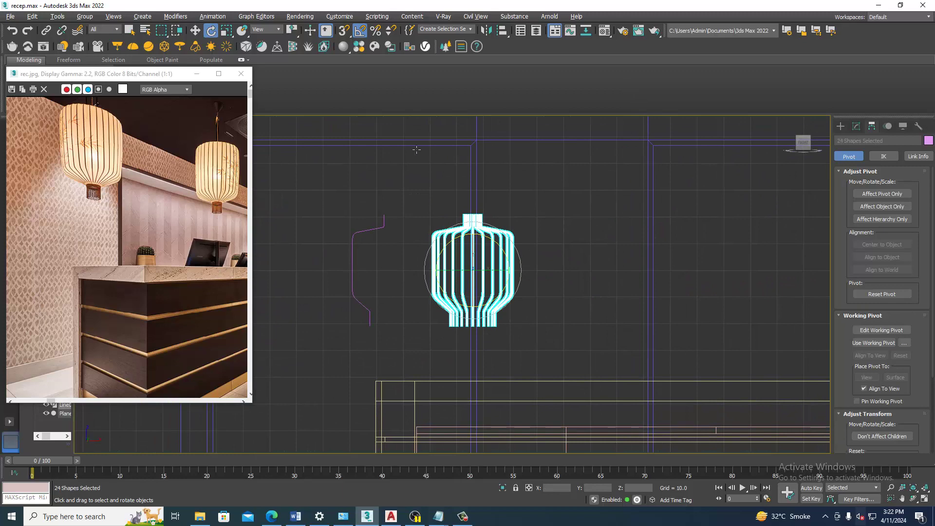
alt+click(427, 242)
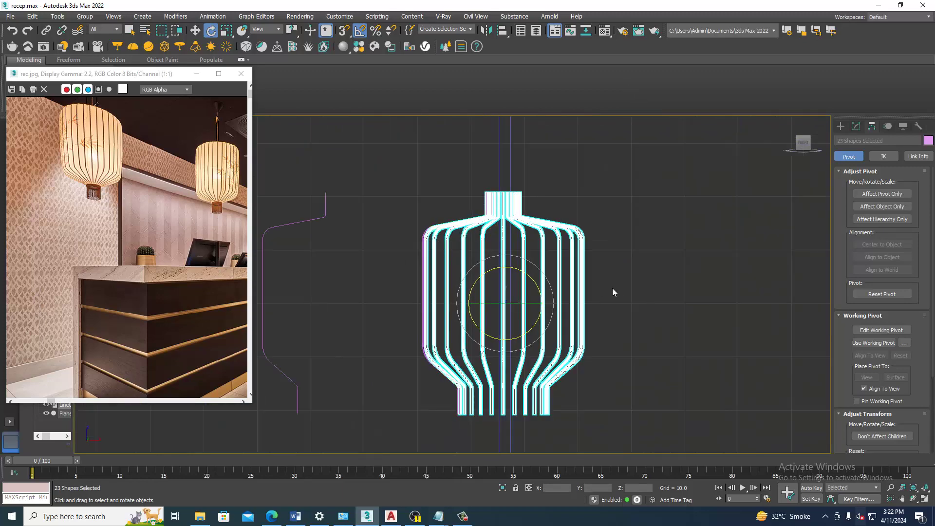
key(alt+w)
key(alt+w)
alt+middle_drag(539, 286, 606, 295)
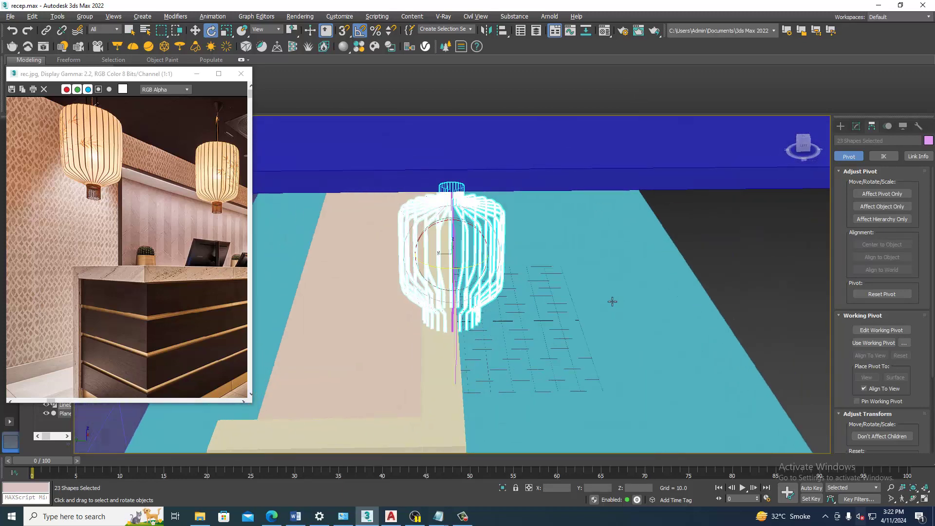
key(alt+h)
click(448, 254)
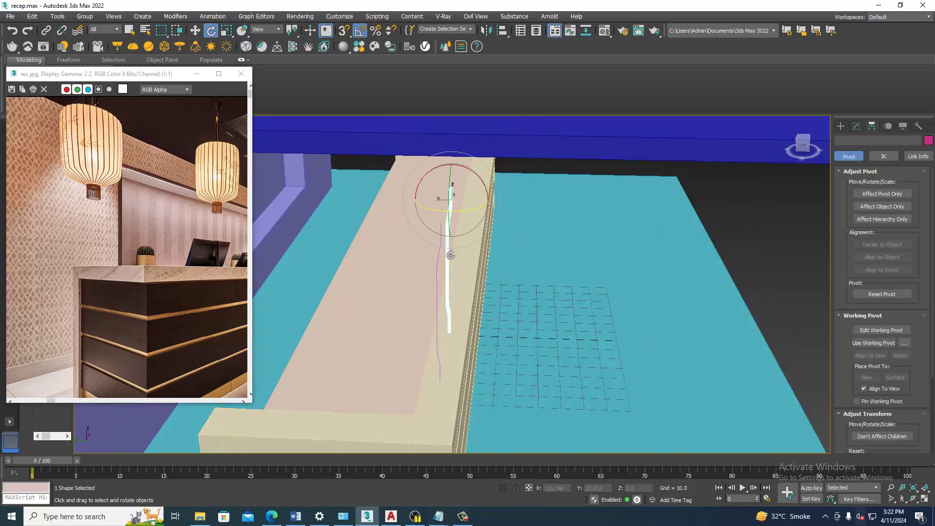
key(alt+w)
key(alt+w)
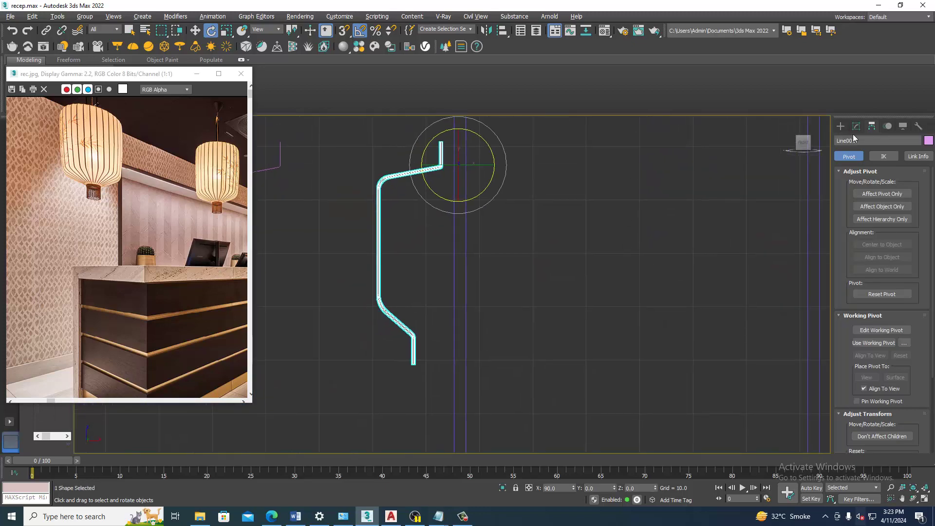
- At Vertex level, move Line001's bottom vertices to the right along X
click(856, 126)
click(840, 165)
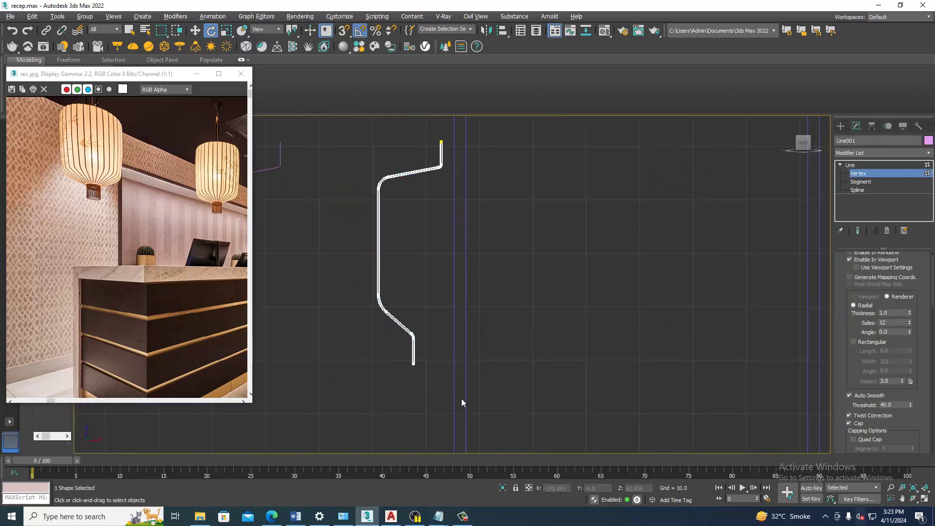
click(404, 331)
key(w)
drag(434, 338, 454, 338)
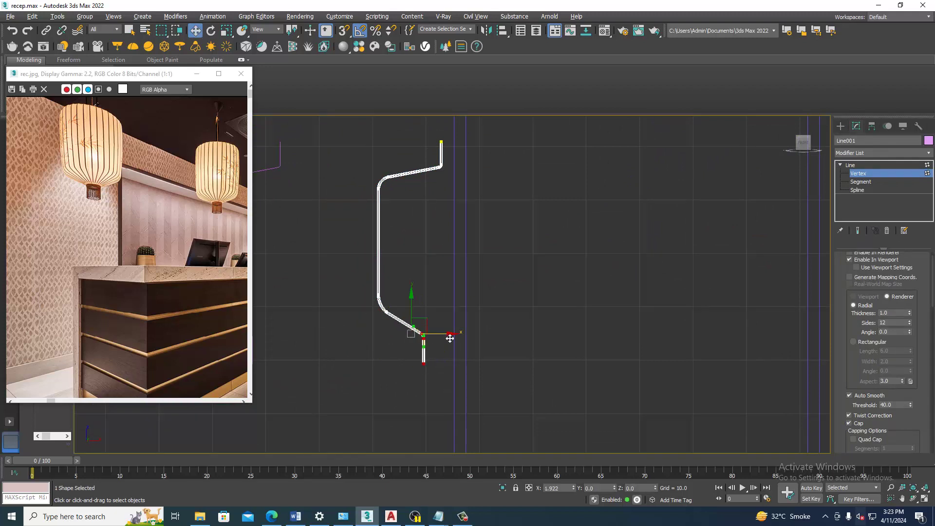
- Nudge the two top vertices along X, then exit Vertex level
middle_drag(498, 264, 510, 315)
mouse_move(425, 149)
mouse_down()
mouse_move(483, 211)
mouse_move(472, 199)
mouse_up()
middle_drag(503, 206, 512, 198)
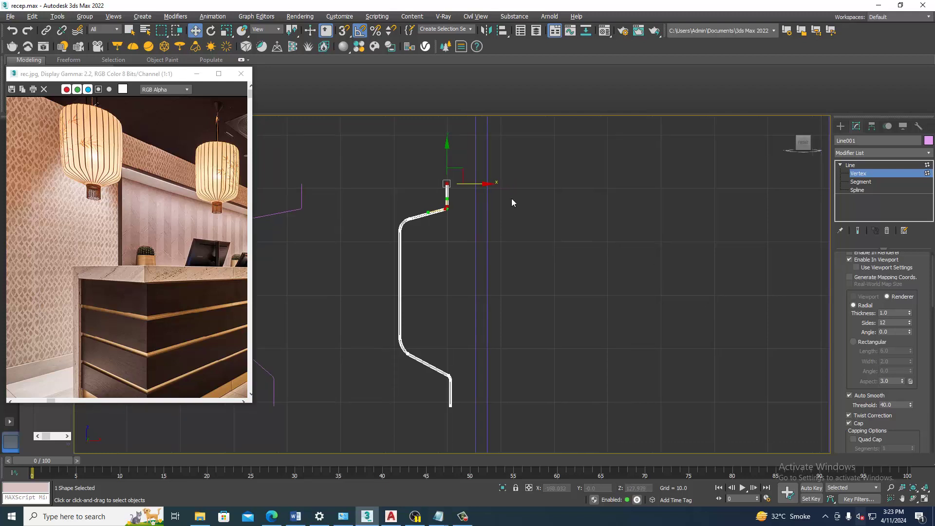
drag(480, 186, 494, 186)
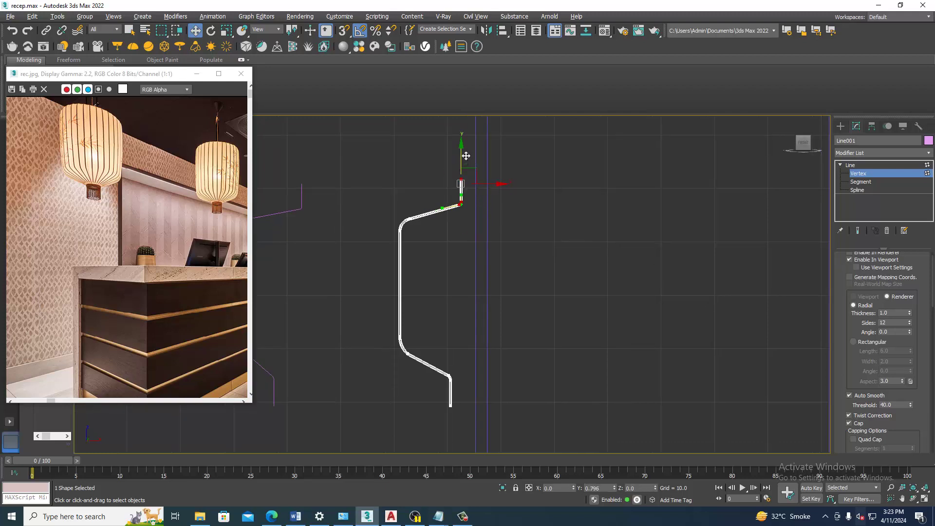
click(858, 166)
key(alt+w)
key(alt+w)
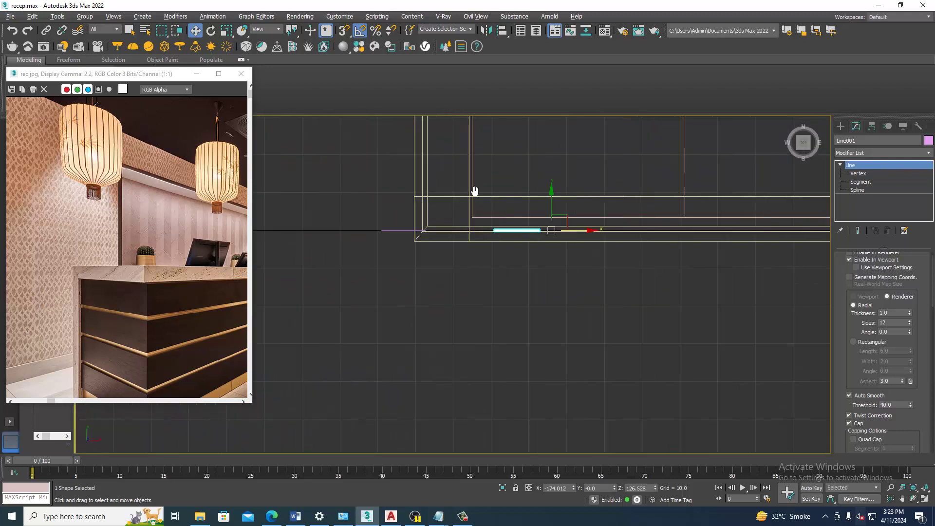
- Shift-rotate the reshaped profile 15° in Top view to clone a full ring, then review in Perspective
key(e)
shift+drag(600, 255, 599, 253)
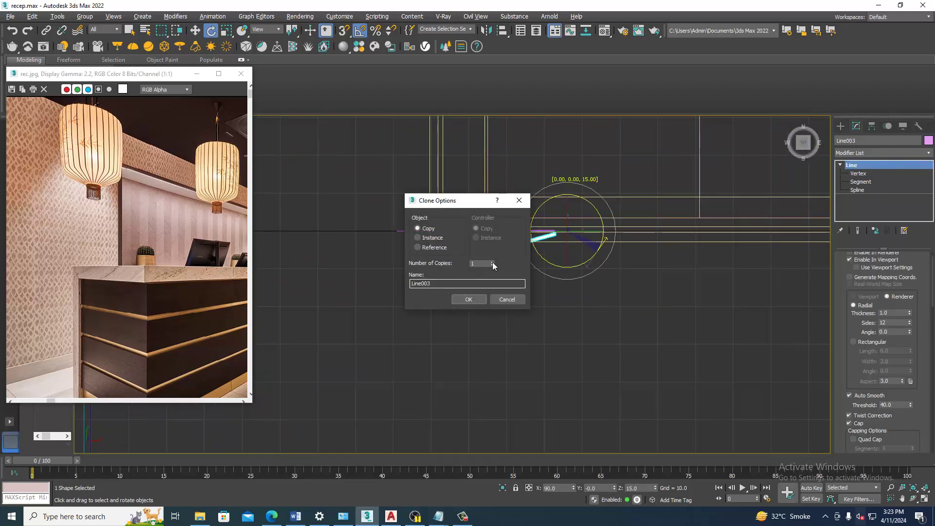
click(477, 303)
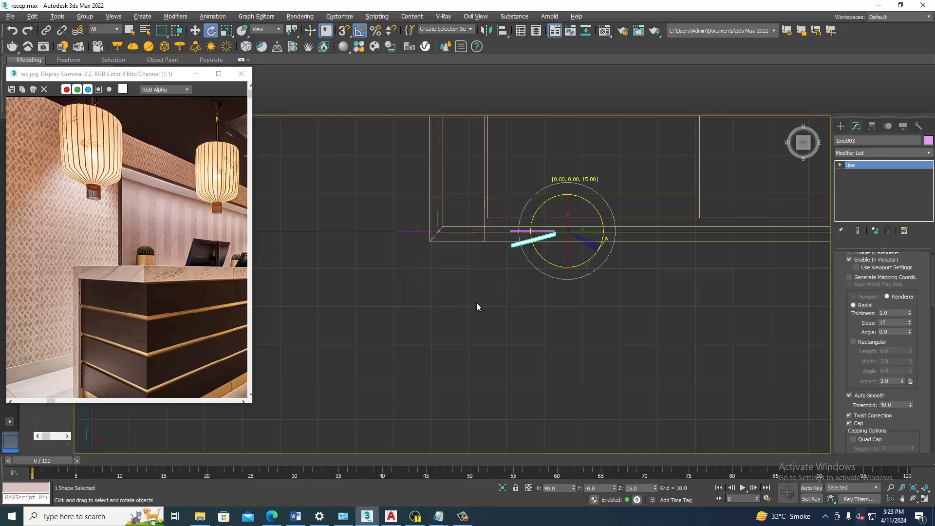
key(alt+w)
key(alt+w)
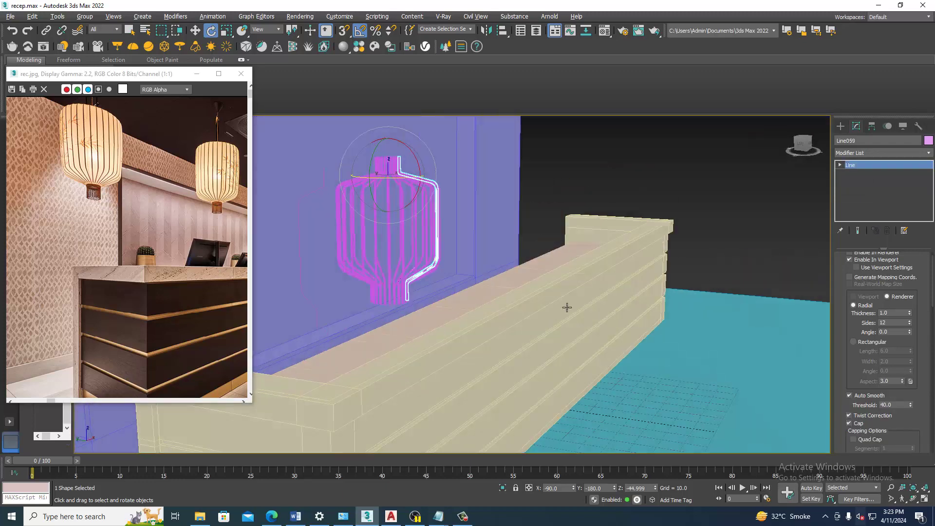
mouse_move(567, 307)
alt+middle_down()
mouse_move(423, 253)
mouse_move(438, 268)
mouse_move(453, 209)
alt+middle_up()
scroll(455, 224, up, 3)
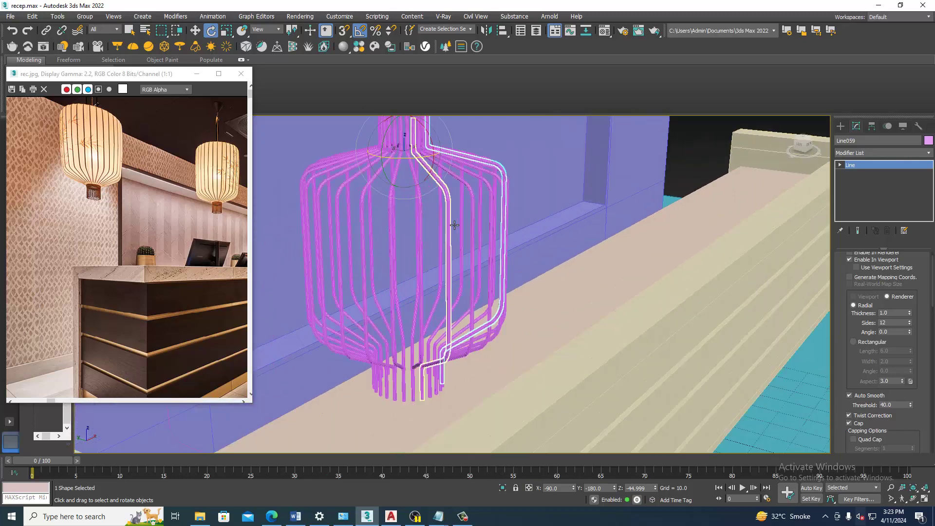
click(463, 219)
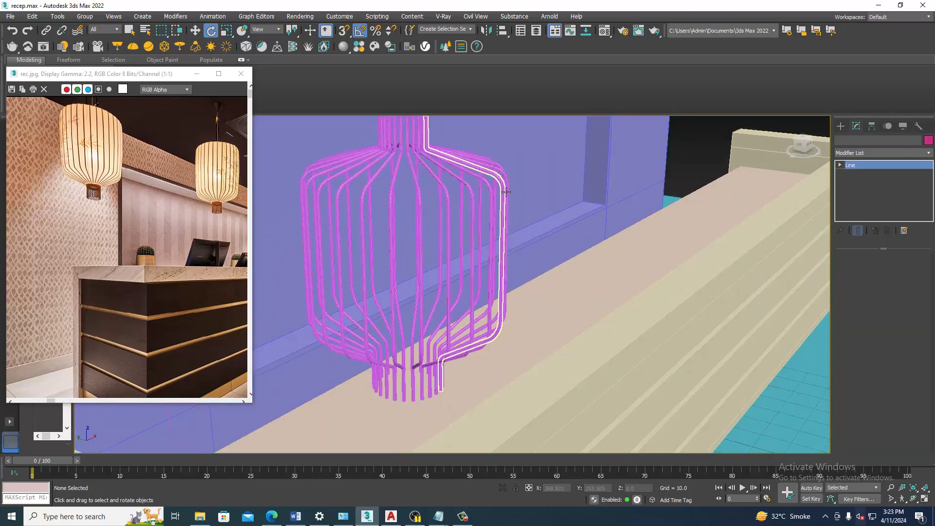
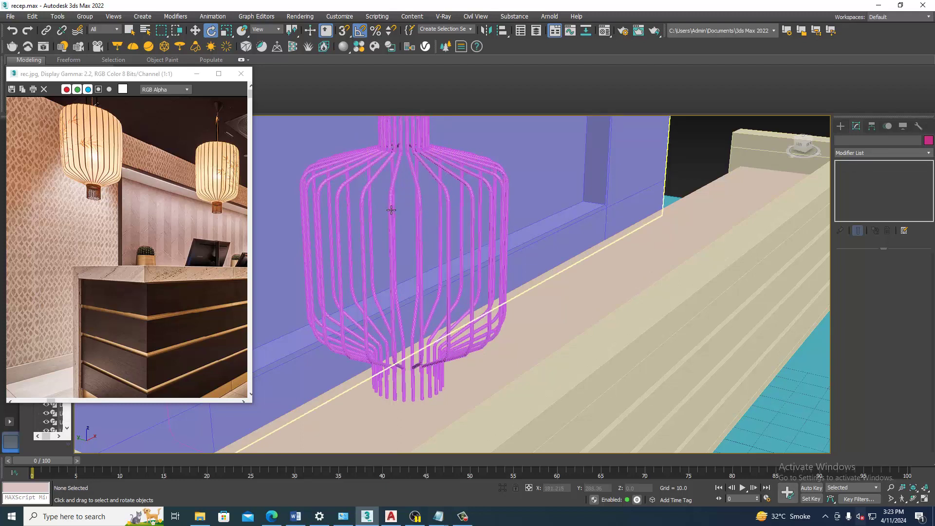
- Click through individual lantern wires to inspect them, orbiting and zooming in closer
click(365, 208)
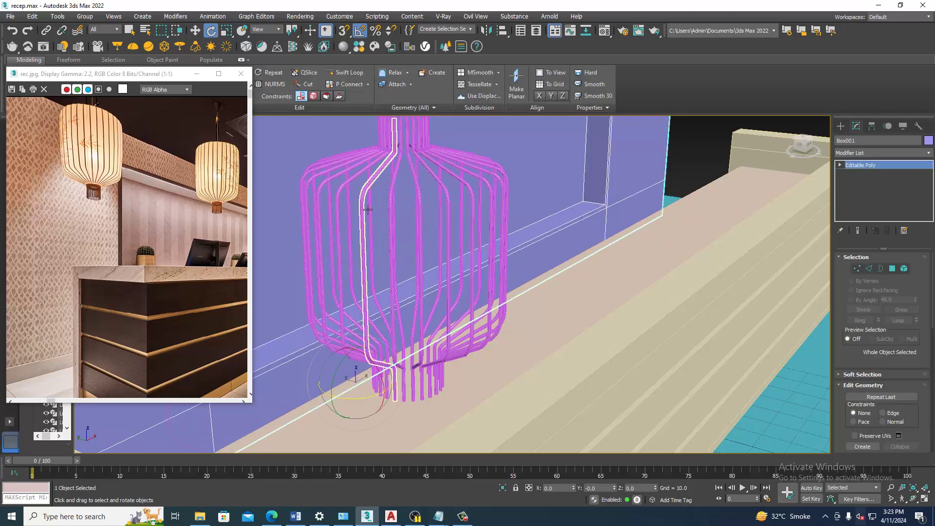
click(367, 209)
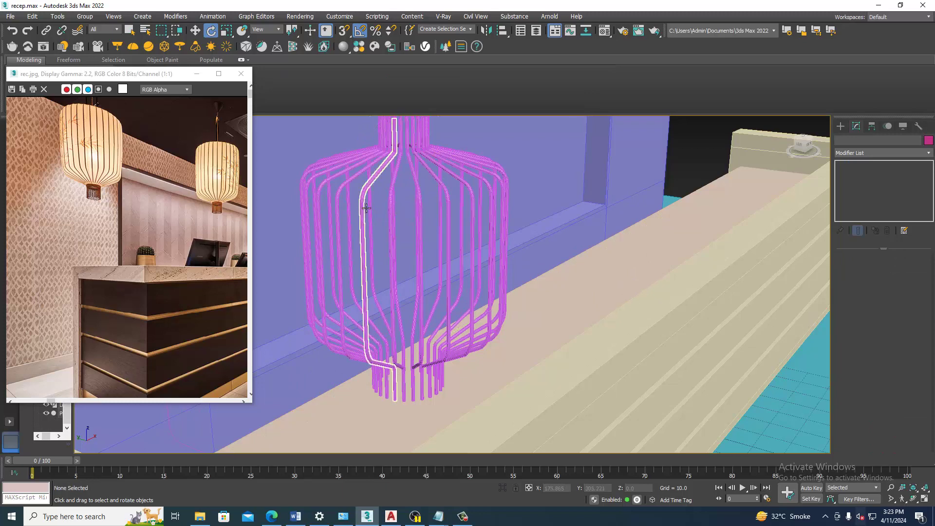
click(366, 208)
click(362, 206)
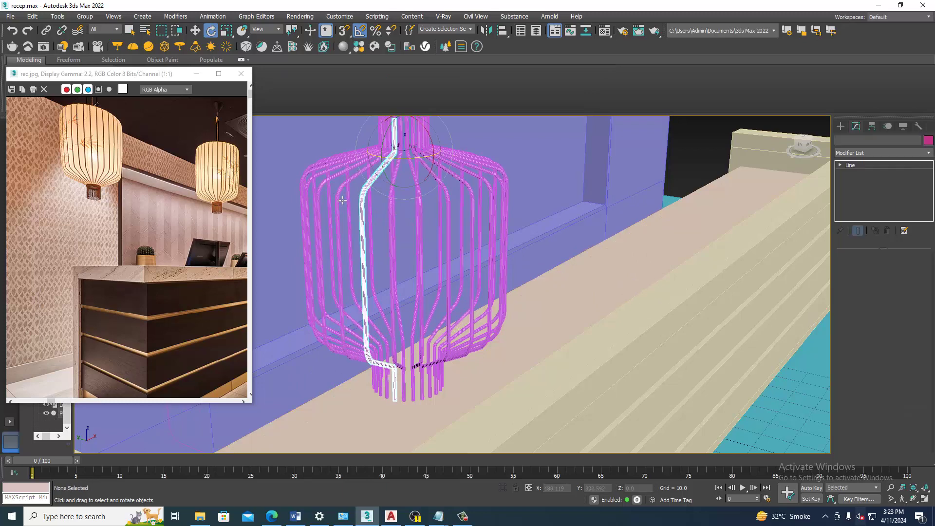
click(341, 202)
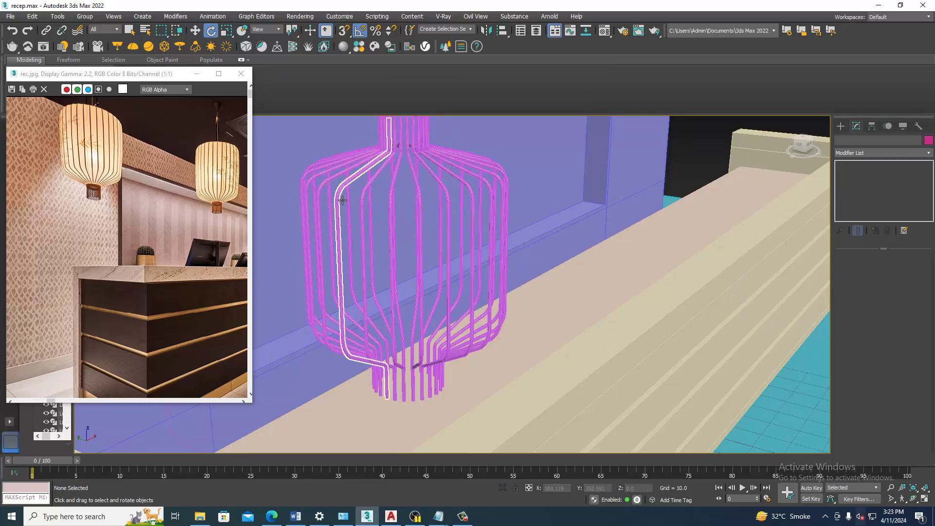
click(342, 200)
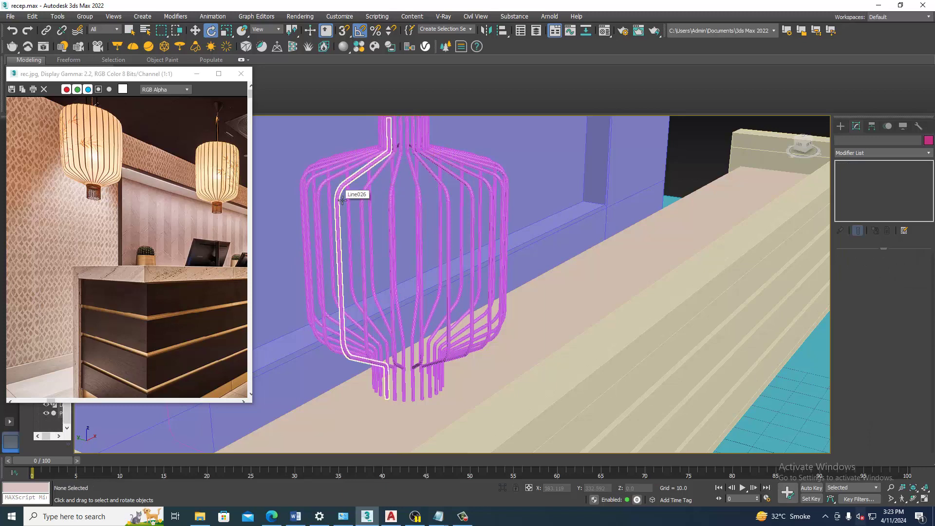
click(342, 200)
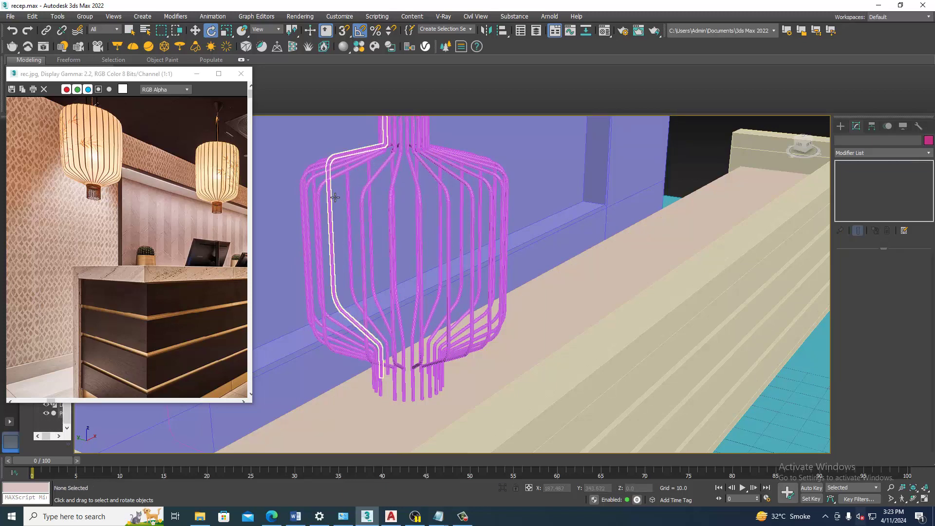
click(335, 197)
alt+middle_drag(335, 196, 328, 206)
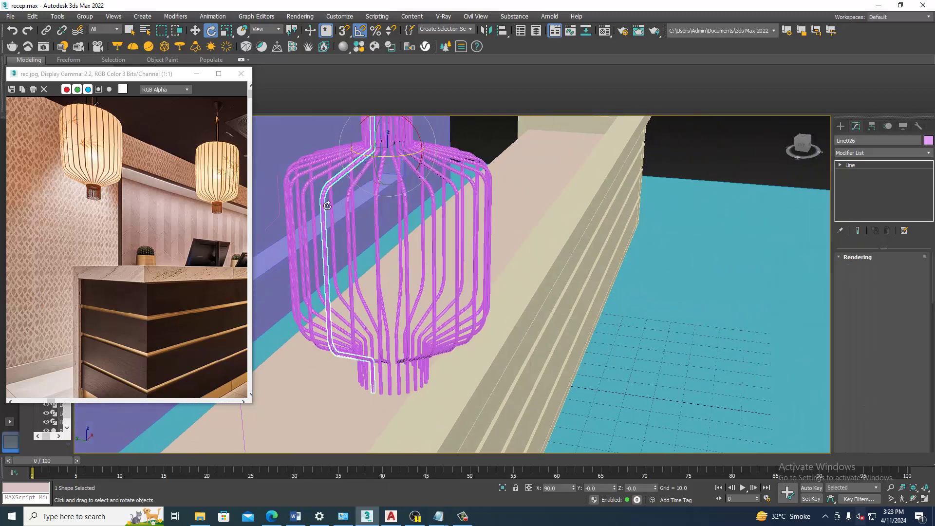
click(326, 204)
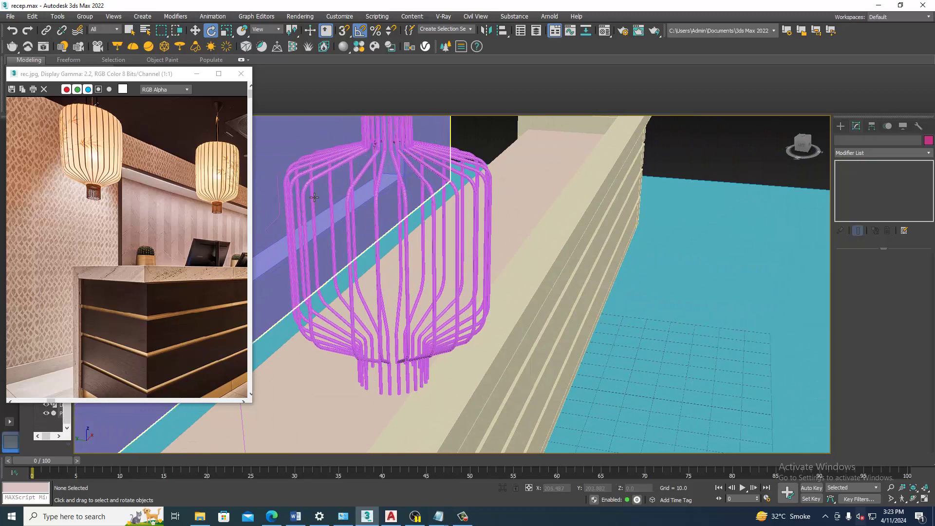
click(365, 201)
scroll(366, 202, up, 3)
middle_drag(341, 201, 385, 204)
- Switch to the Move tool and check more lantern wires from a top-down angle
key(w)
click(560, 210)
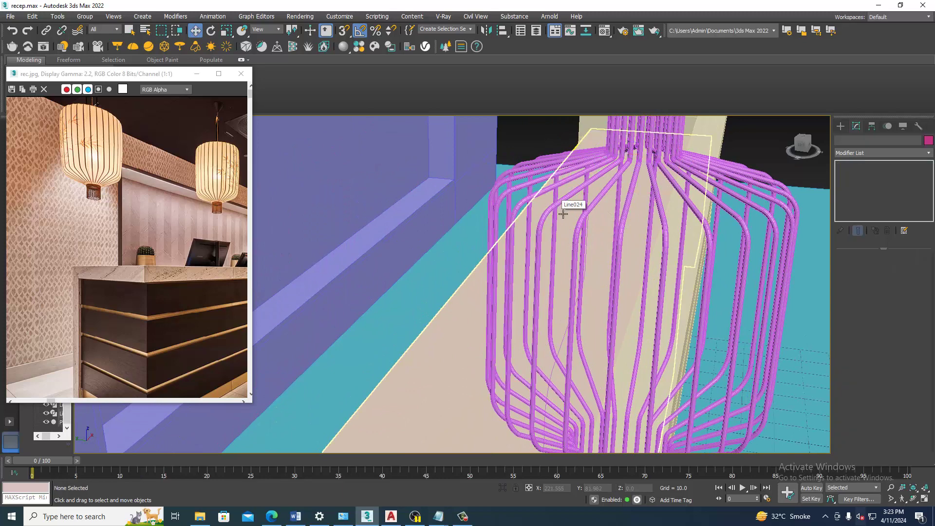
click(529, 190)
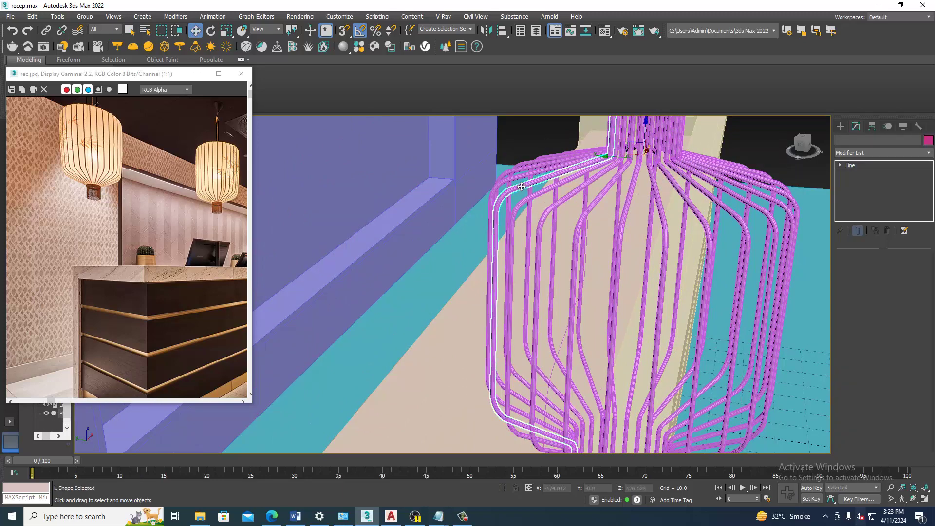
click(524, 178)
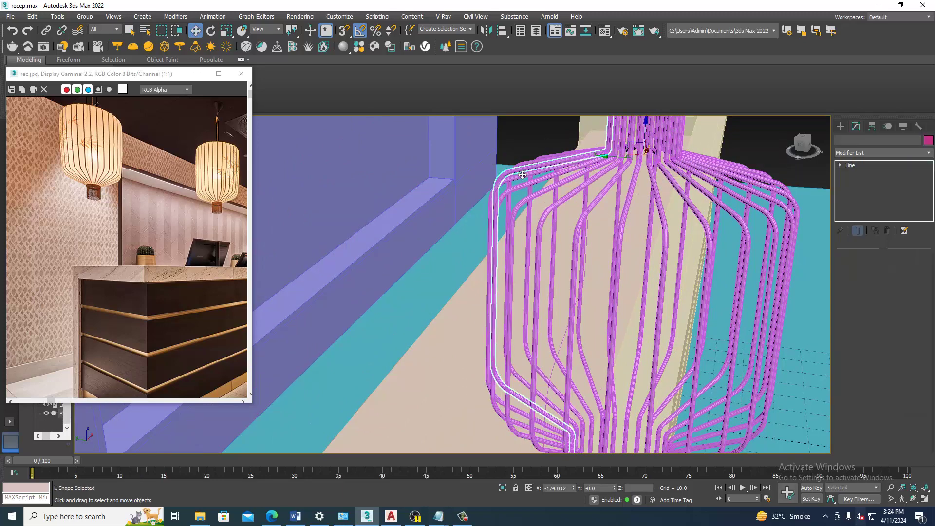
alt+middle_drag(542, 181, 528, 211)
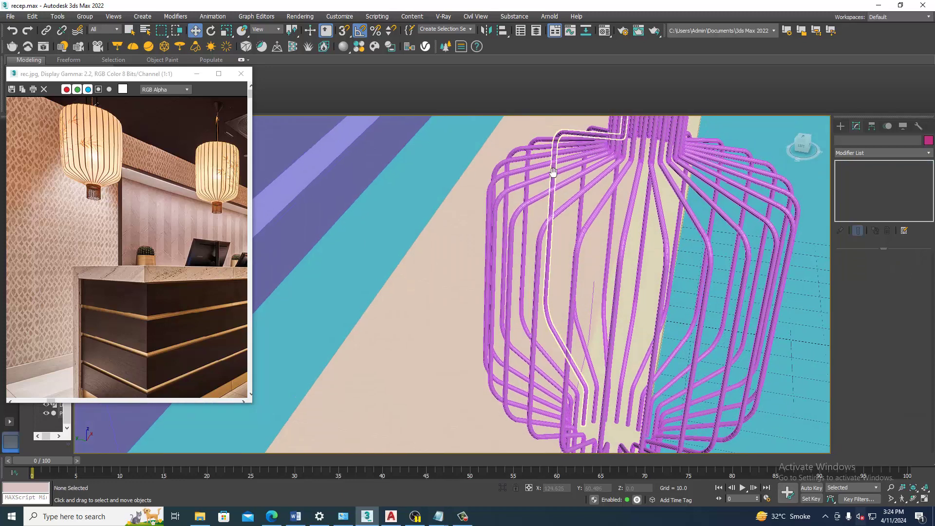
click(528, 211)
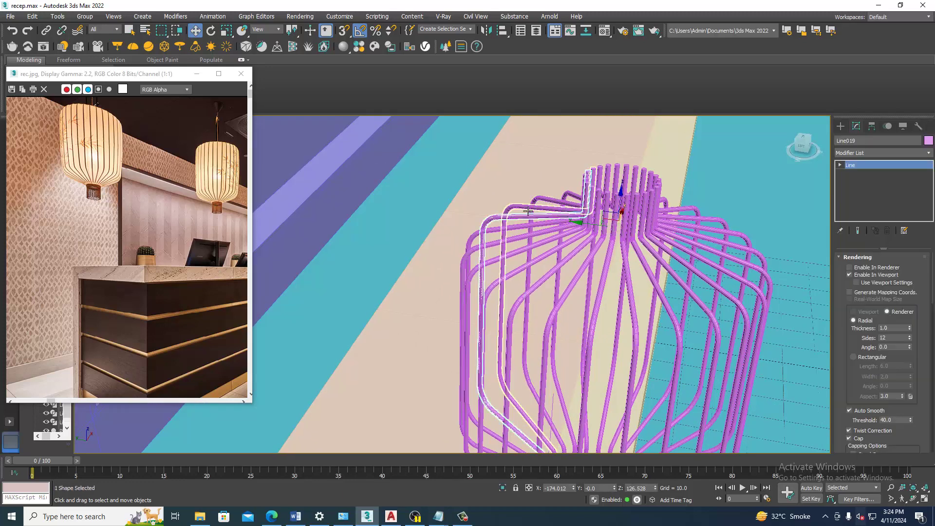
ctrl+click(557, 205)
click(558, 204)
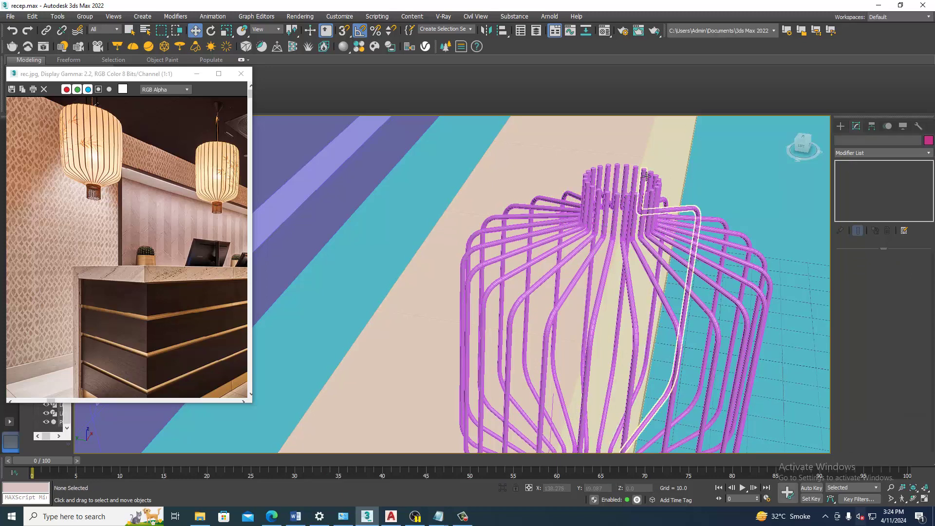
scroll(663, 181, up, 5)
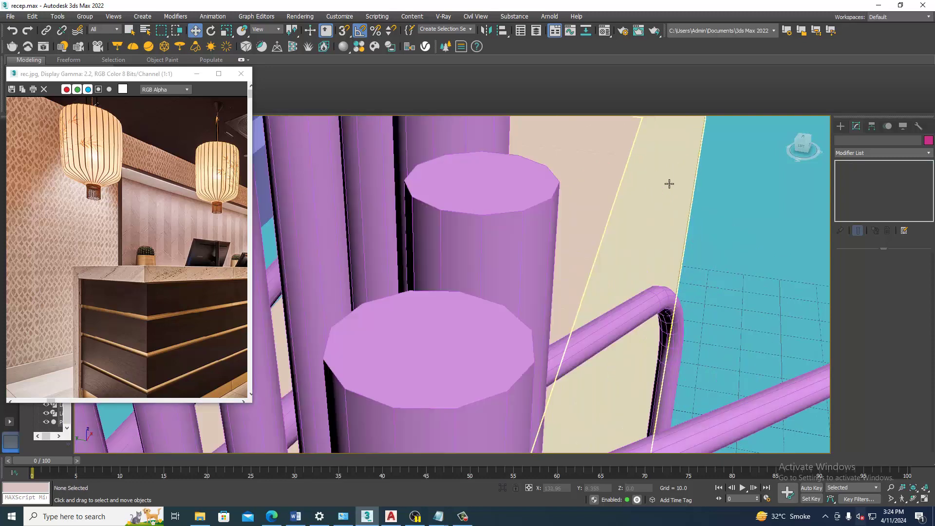
scroll(549, 200, down, 2)
scroll(549, 200, down, 2)
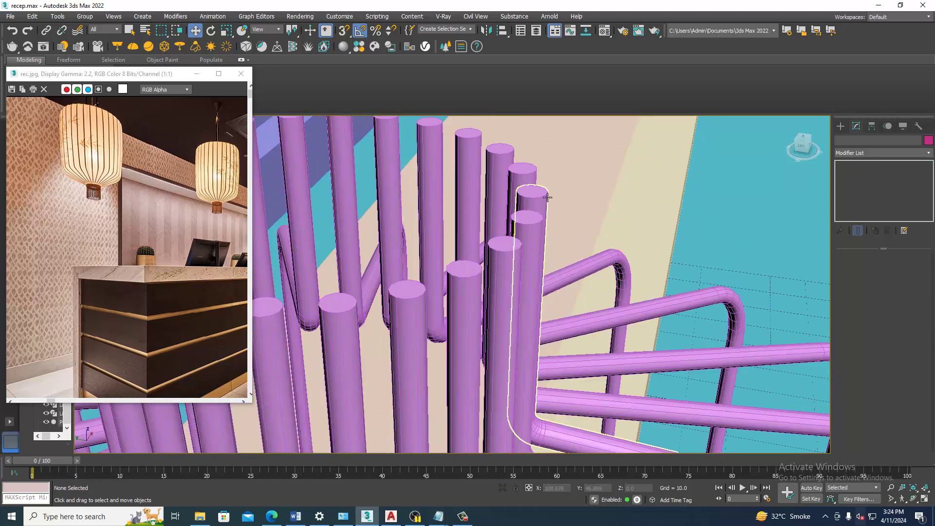
scroll(536, 192, down, 2)
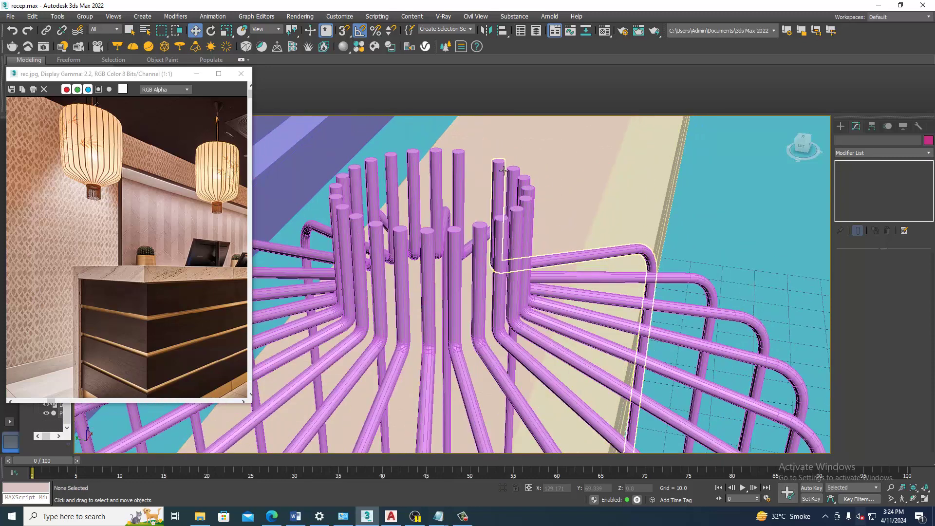
click(503, 170)
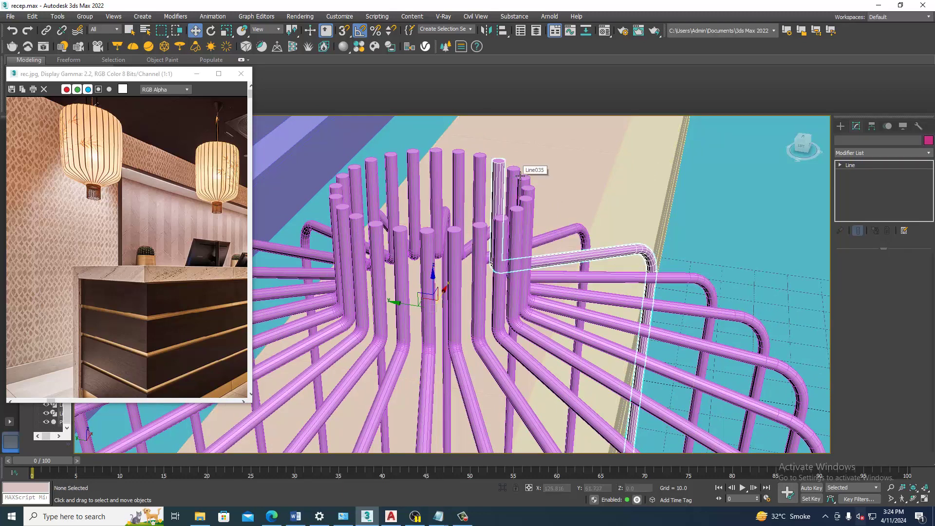
click(520, 175)
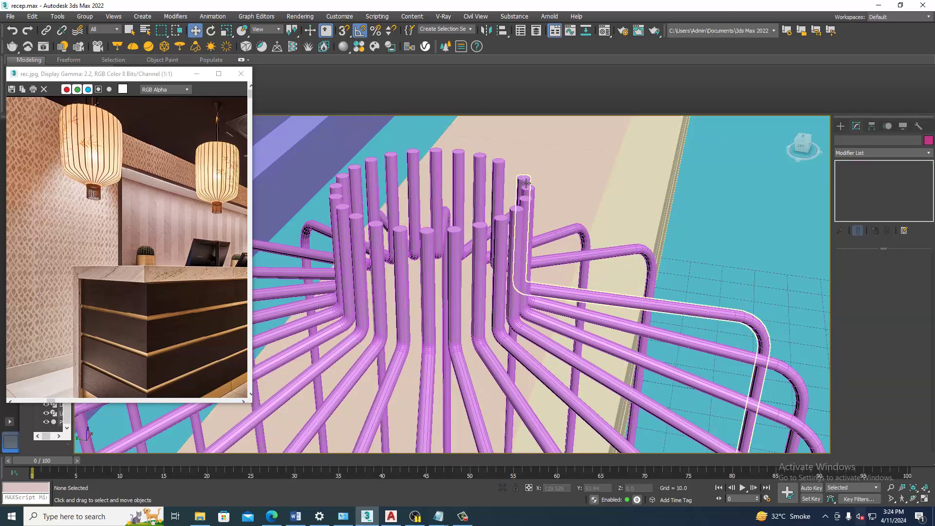
click(529, 186)
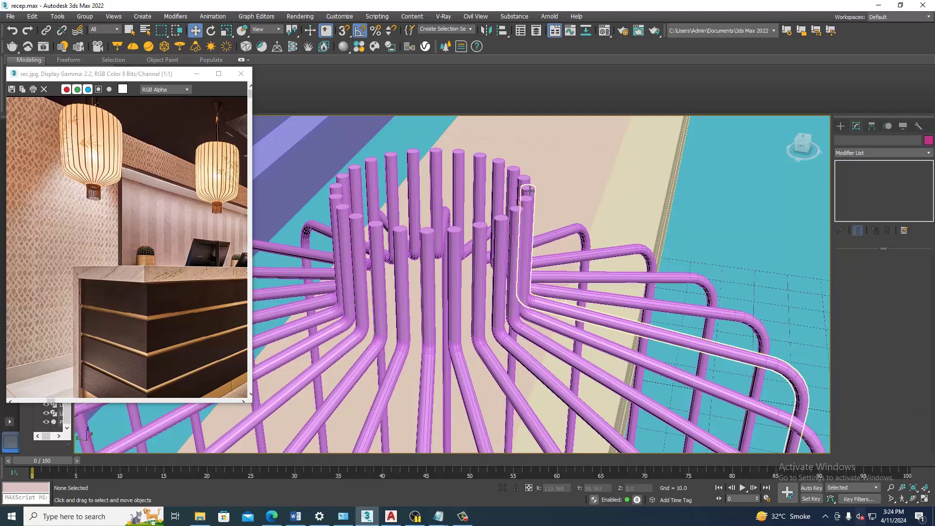
click(532, 191)
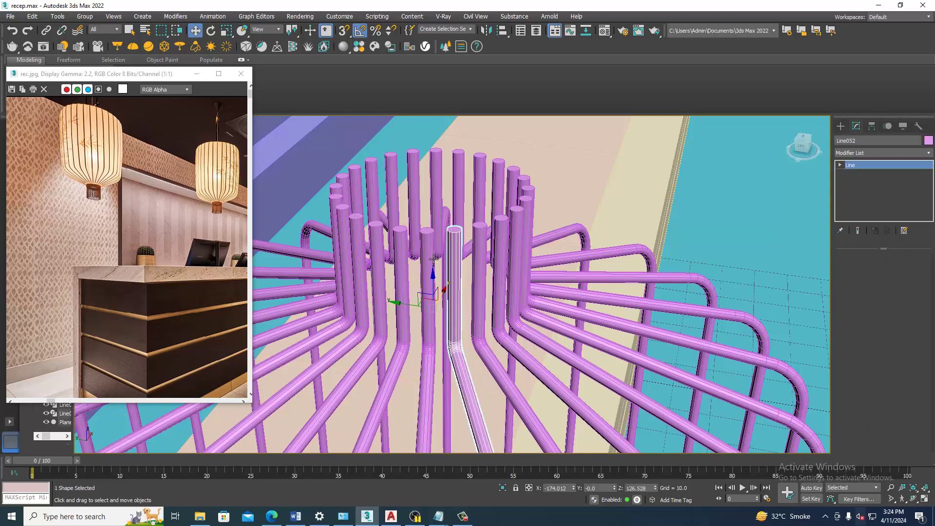
- Select a lantern tube and zoom out to show the whole reception scene
click(408, 262)
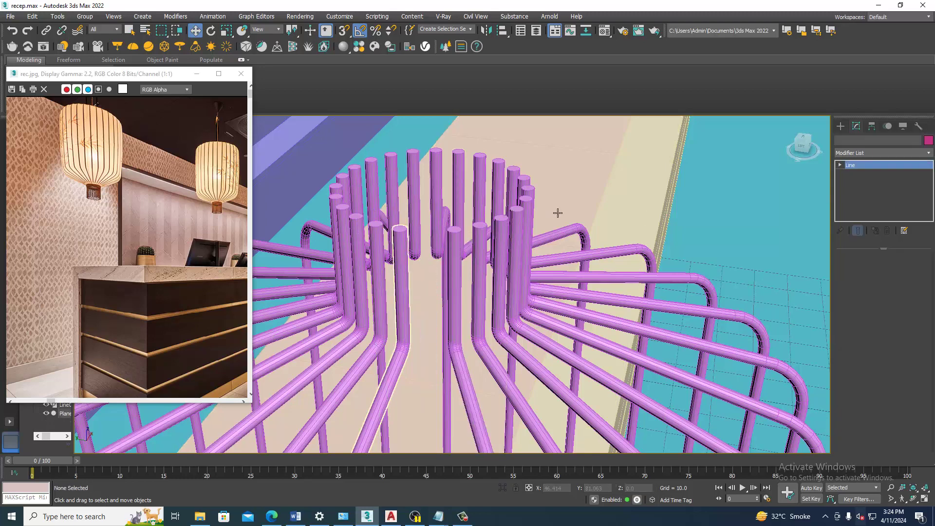
key(z)
scroll(570, 205, down, 5)
scroll(562, 225, up, 2)
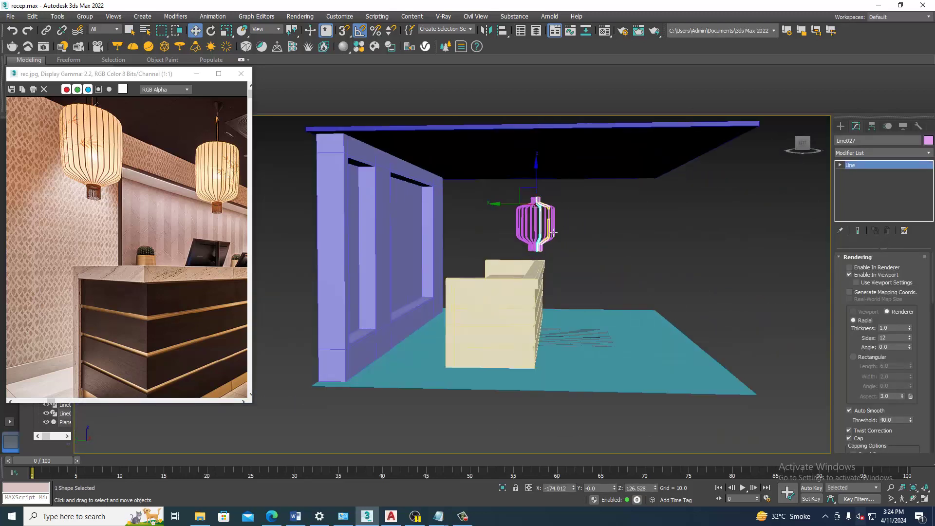
scroll(562, 225, up, 3)
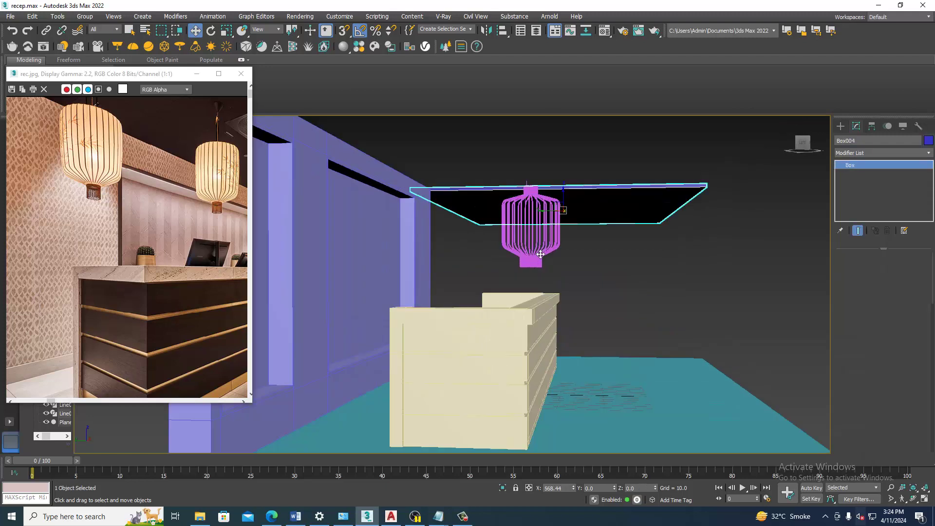
click(569, 220)
alt+middle_drag(569, 220, 545, 227)
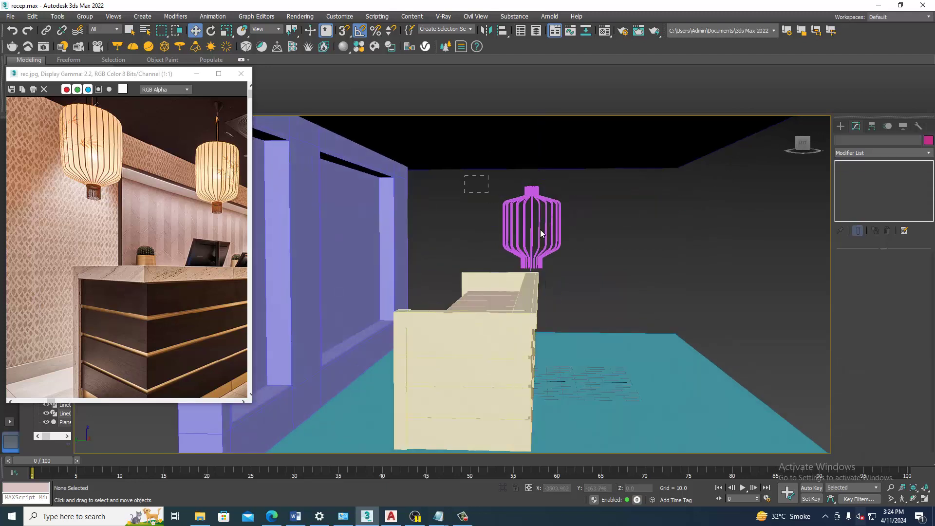
- Window-select all 26 lantern wires, face the wall head-on, and show four viewports
drag(463, 178, 595, 267)
alt+middle_drag(594, 247, 531, 250)
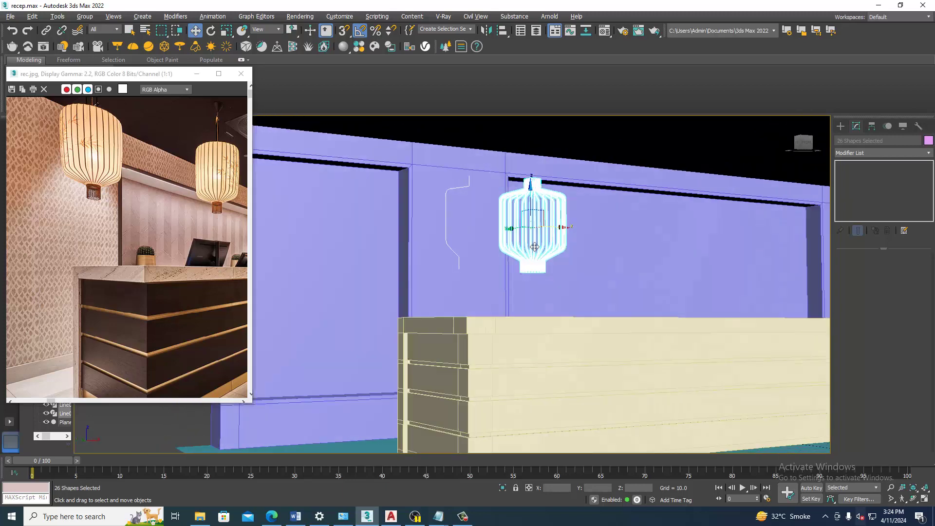
scroll(517, 244, up, 3)
scroll(497, 234, down, 3)
scroll(480, 224, up, 4)
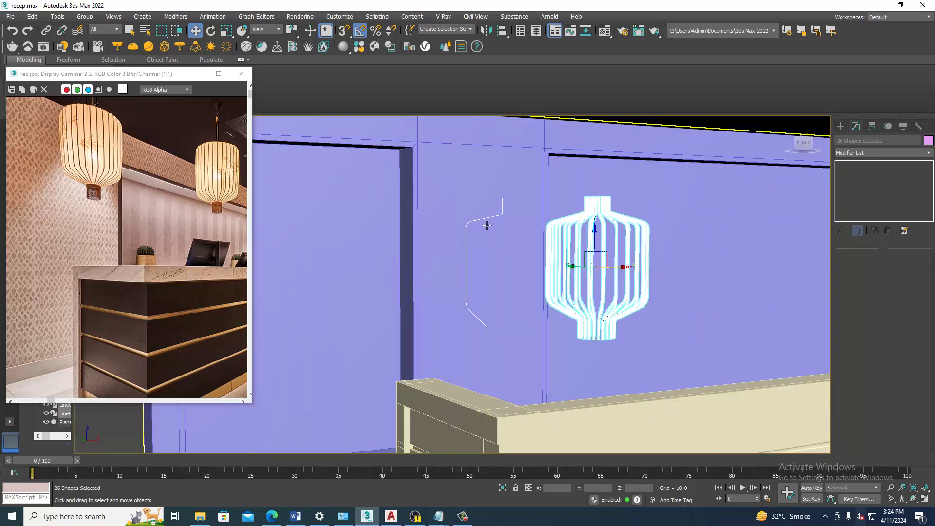
key(alt+w)
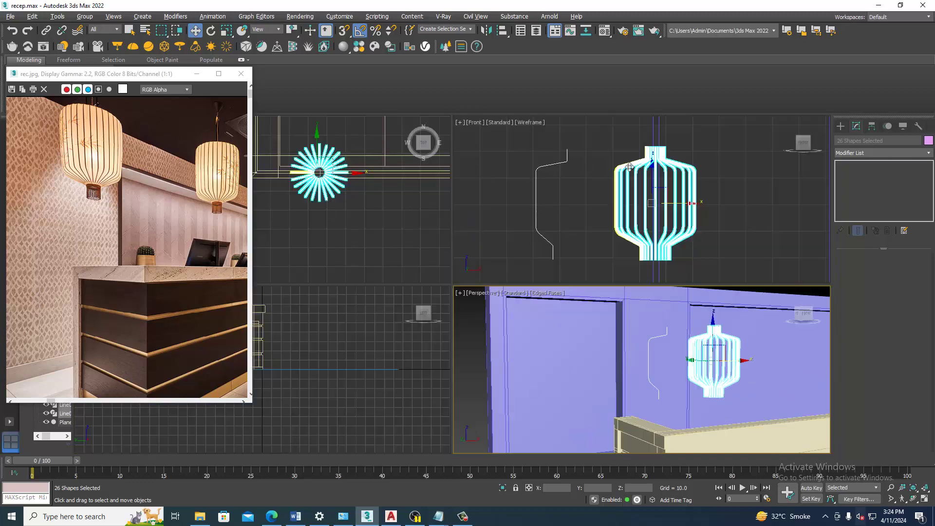
- Select the profile line Line002 and shift its bottom vertices, then exit Vertex
click(565, 169)
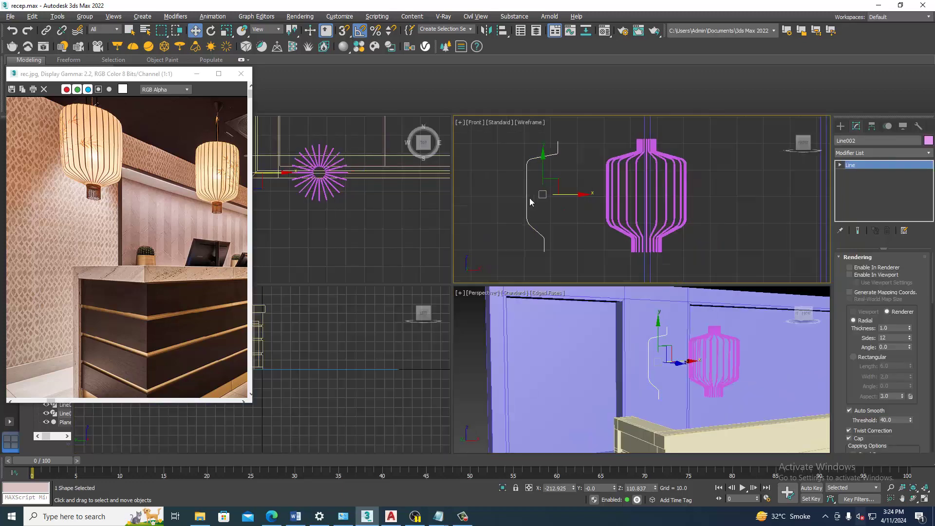
middle_drag(572, 245, 547, 205)
drag(553, 242, 542, 206)
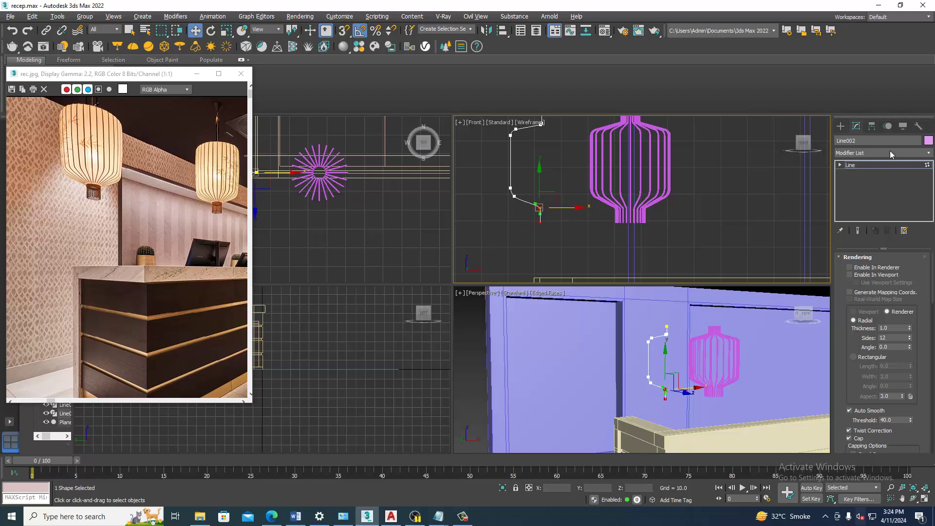
click(868, 167)
- Move the profile line along X into the lantern's centre and maximize Perspective
middle_drag(564, 182, 565, 196)
drag(560, 184, 640, 200)
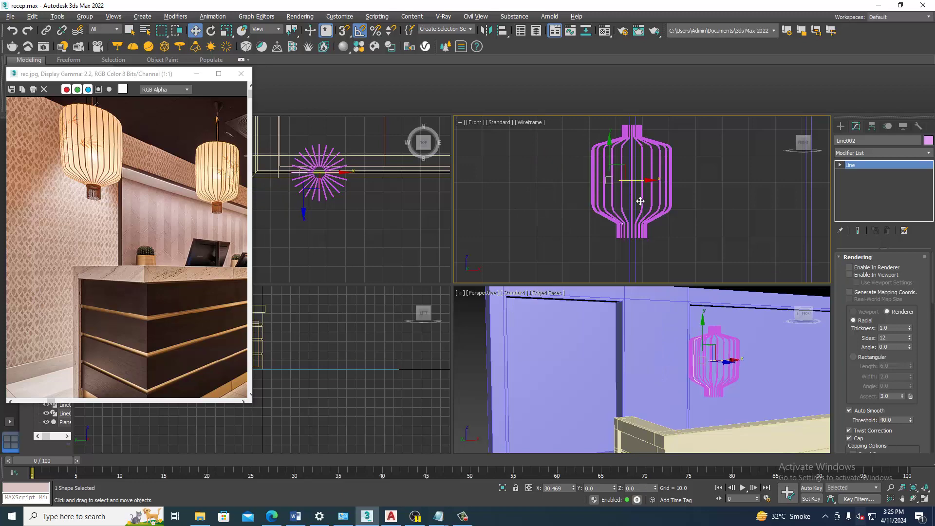
click(714, 361)
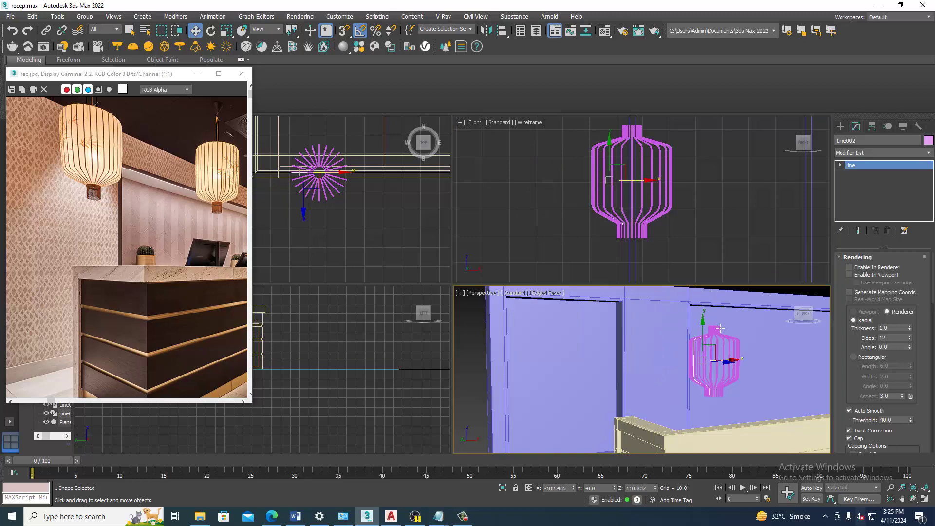
key(alt+w)
- Add a Lathe modifier to the profile line with Align set to Max
alt+middle_drag(602, 271, 777, 254)
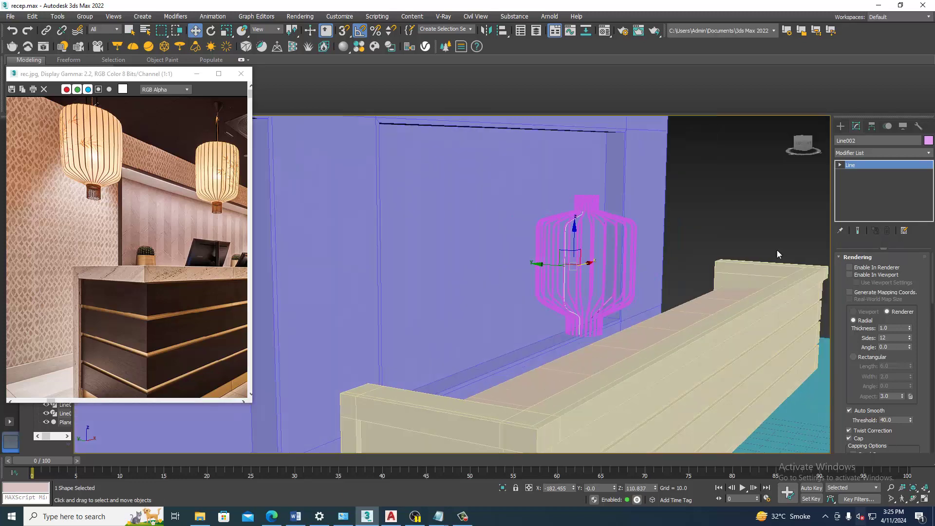
click(871, 153)
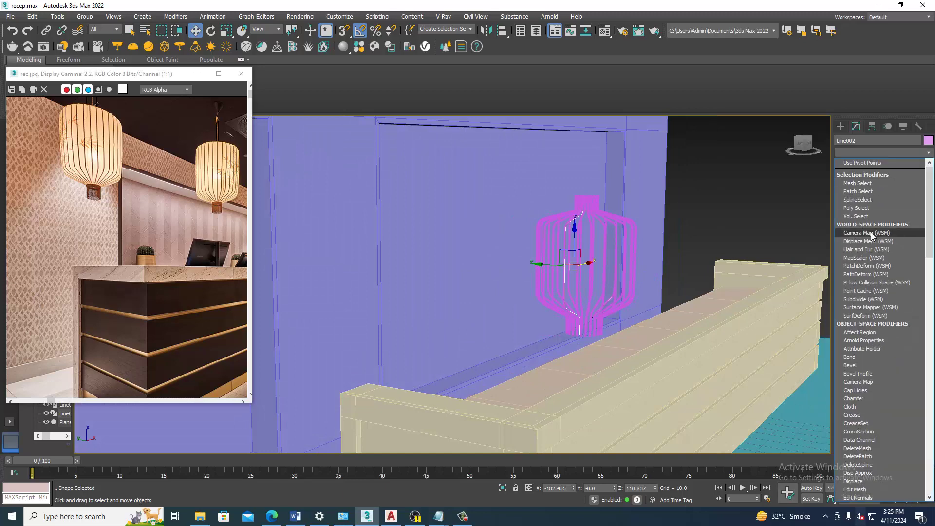
scroll(852, 223, down, 10)
click(849, 215)
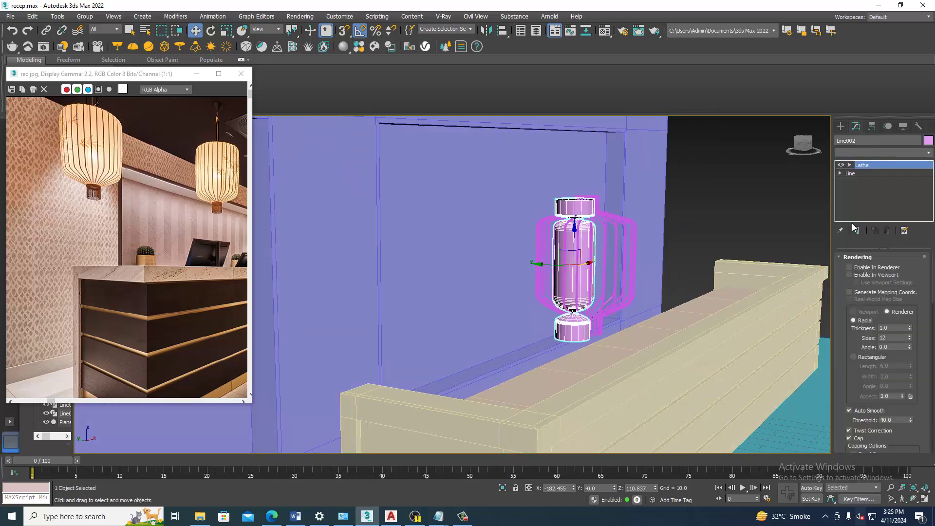
click(902, 383)
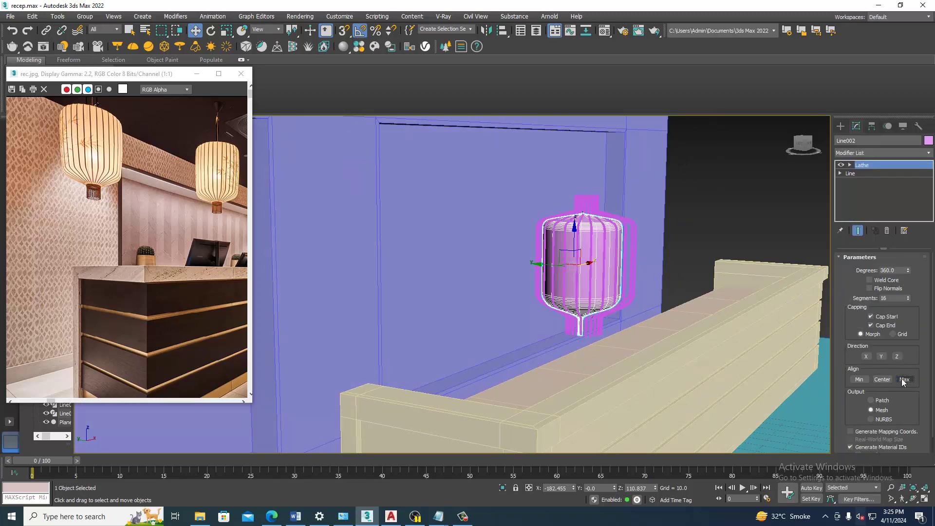
- Maximize the Front view and edit the line's vertices with Show End Result on
key(z)
key(alt+w)
key(alt+w)
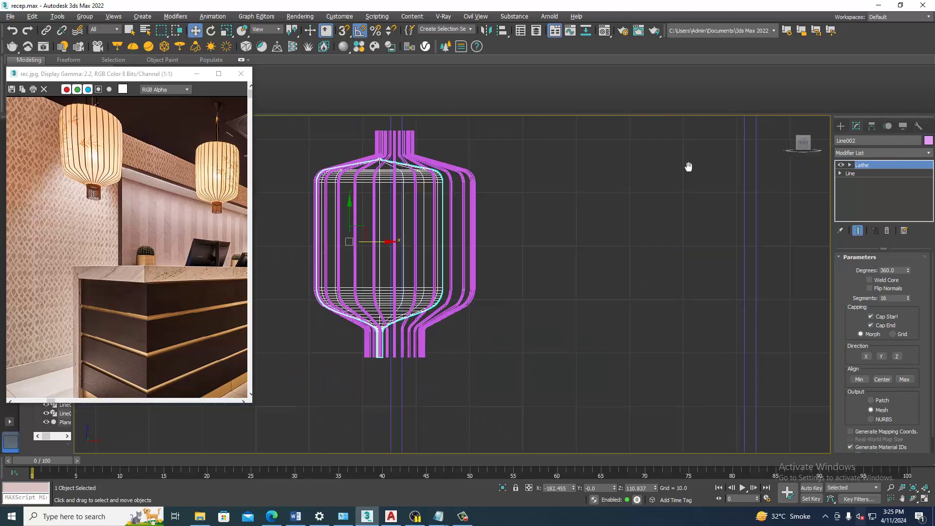
click(840, 173)
click(859, 182)
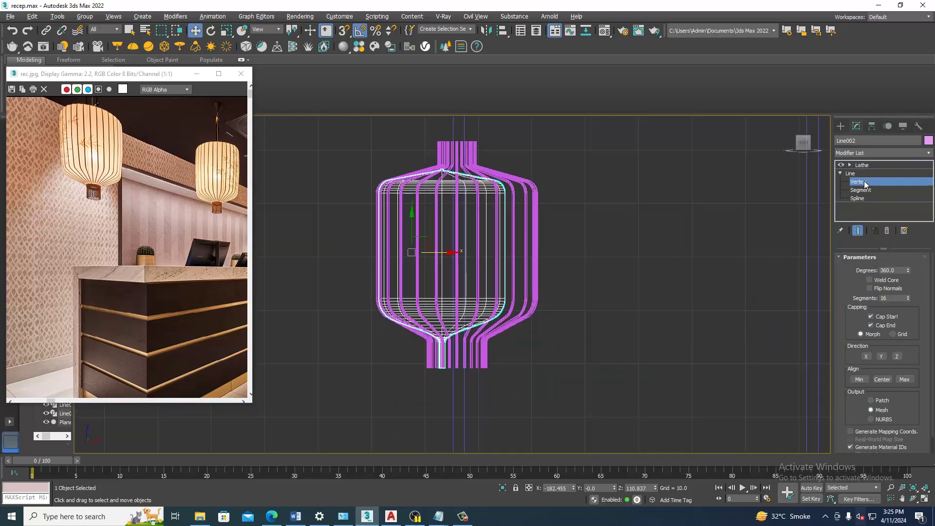
click(858, 231)
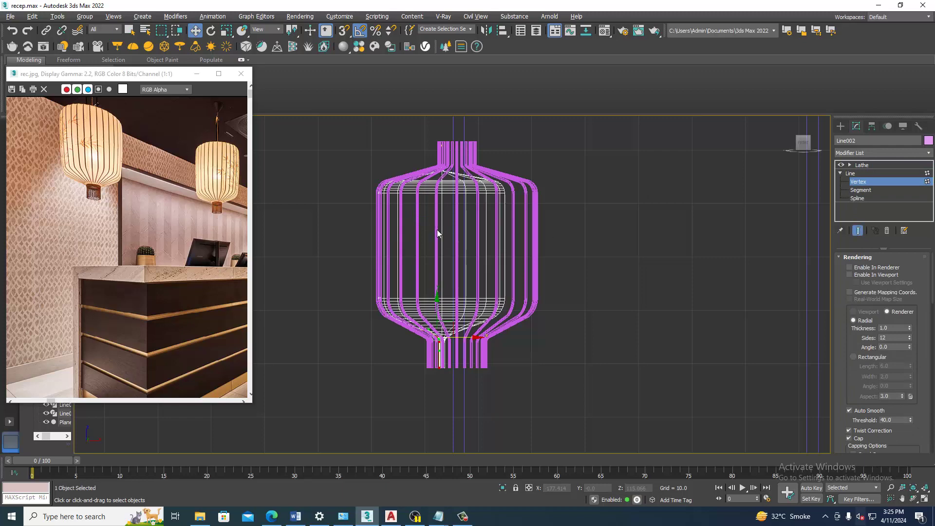
- Move the profile's top and lower-neck points to reshape the lantern's neck
scroll(502, 325, up, 2)
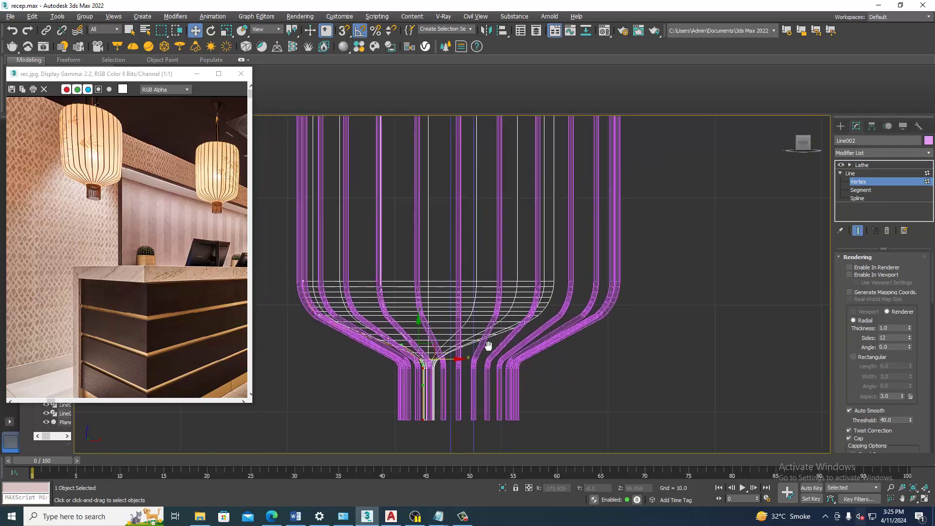
scroll(487, 344, down, 1)
middle_drag(492, 302, 494, 236)
scroll(470, 220, up, 1)
click(470, 194)
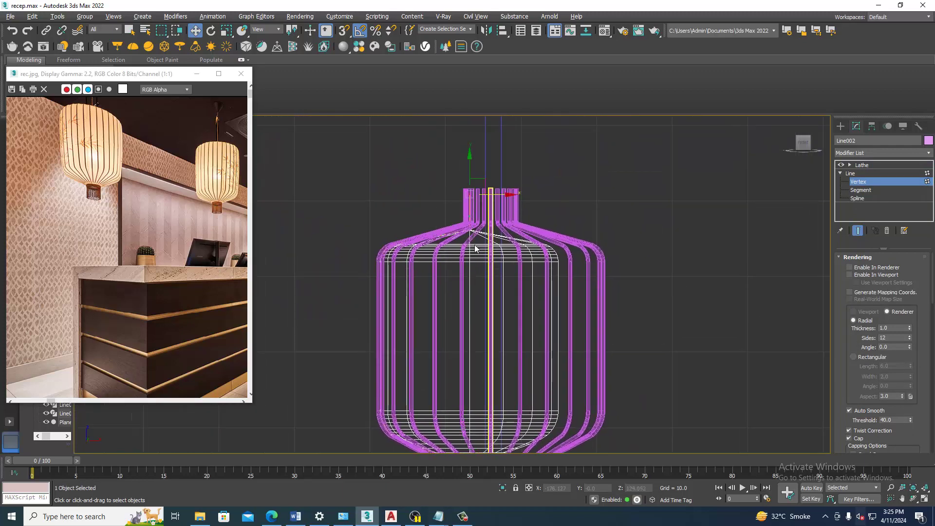
drag(507, 199, 486, 199)
middle_drag(490, 411, 497, 249)
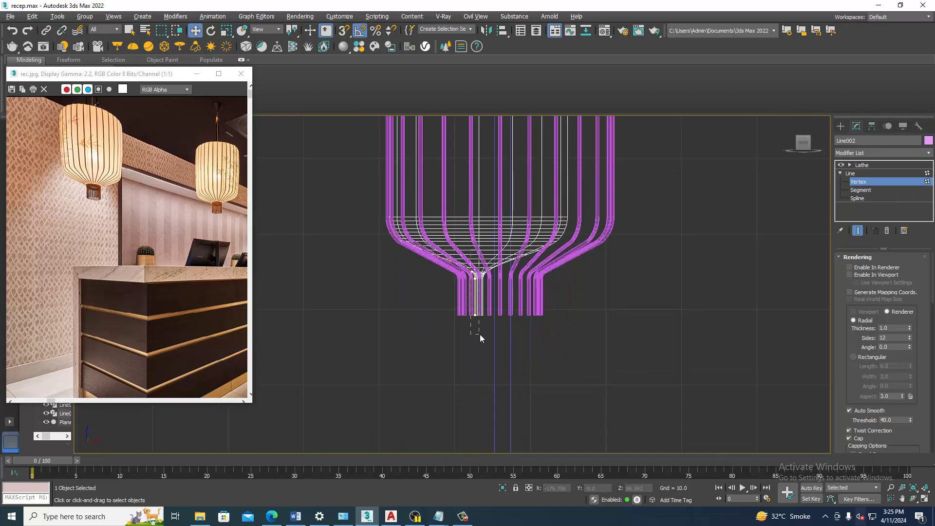
click(476, 272)
drag(476, 273, 482, 277)
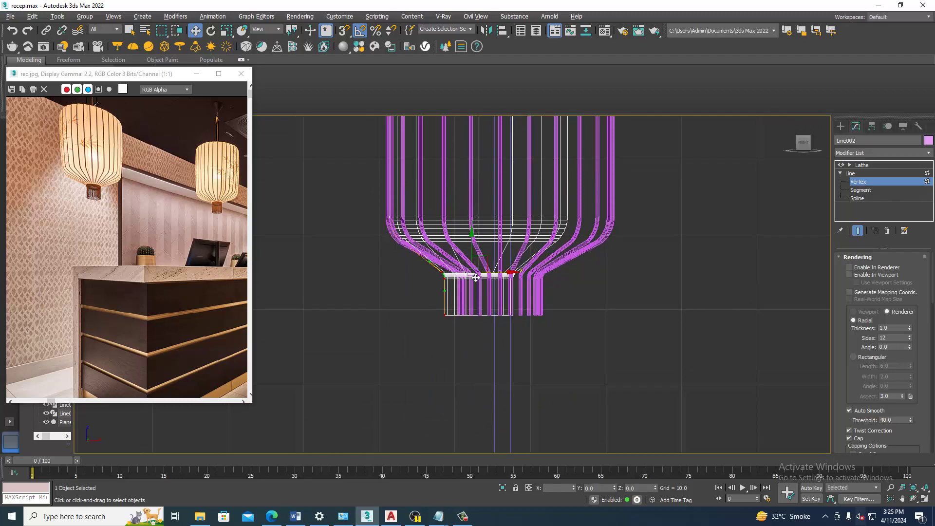
scroll(487, 272, down, 2)
middle_drag(504, 180, 503, 272)
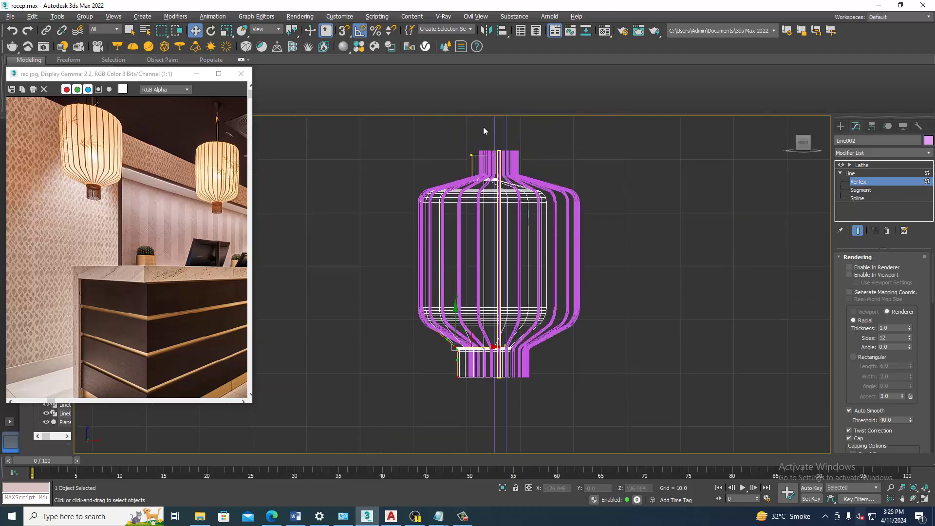
- Move the lower-left profile points outward to widen the lathed base
click(566, 393)
drag(474, 373, 481, 405)
drag(505, 158, 503, 163)
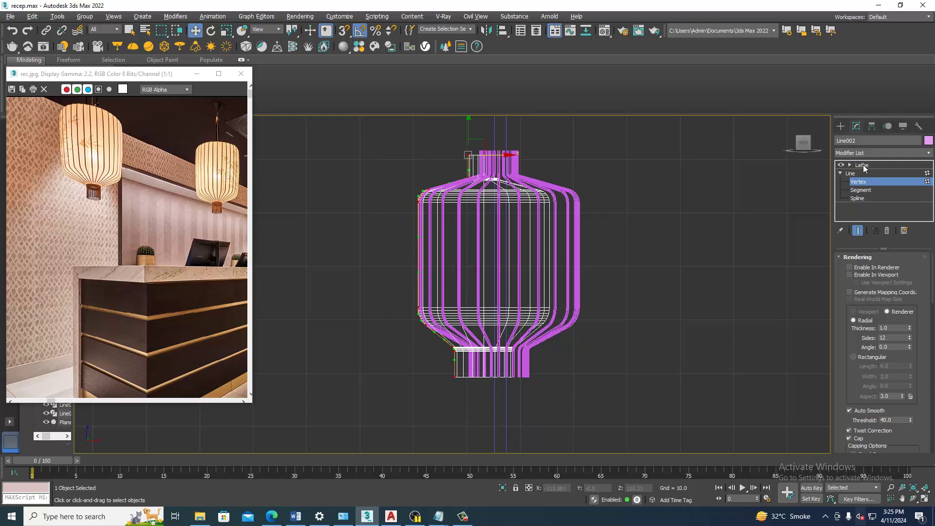
click(863, 166)
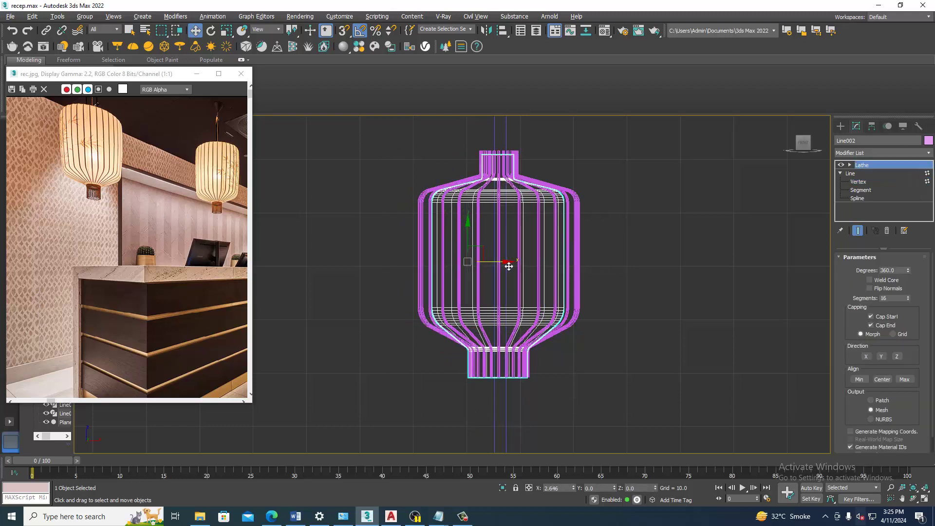
click(857, 182)
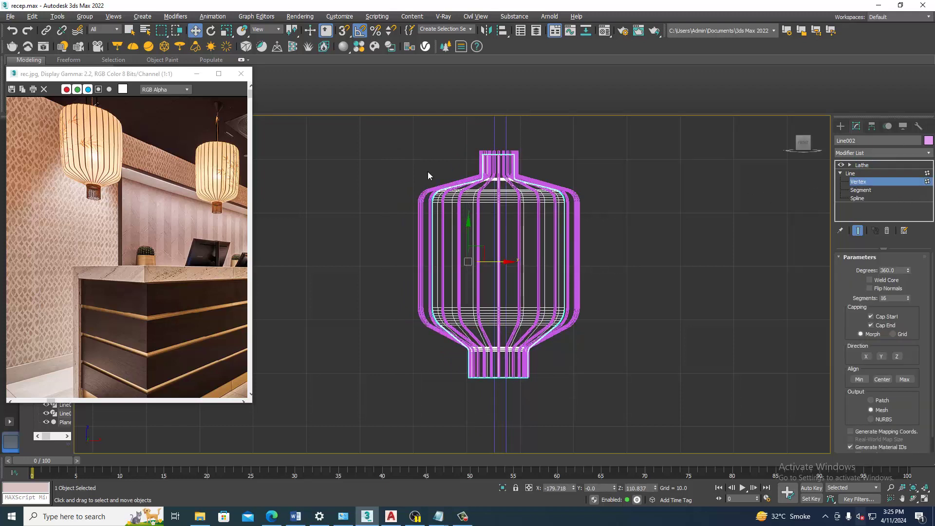
drag(518, 160, 506, 159)
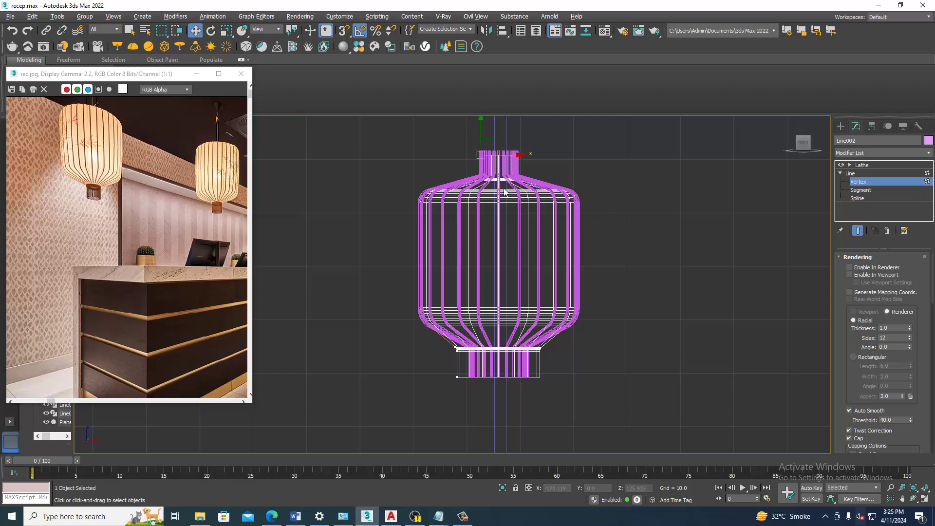
mouse_move(435, 334)
mouse_down()
mouse_move(483, 369)
mouse_move(502, 351)
mouse_up()
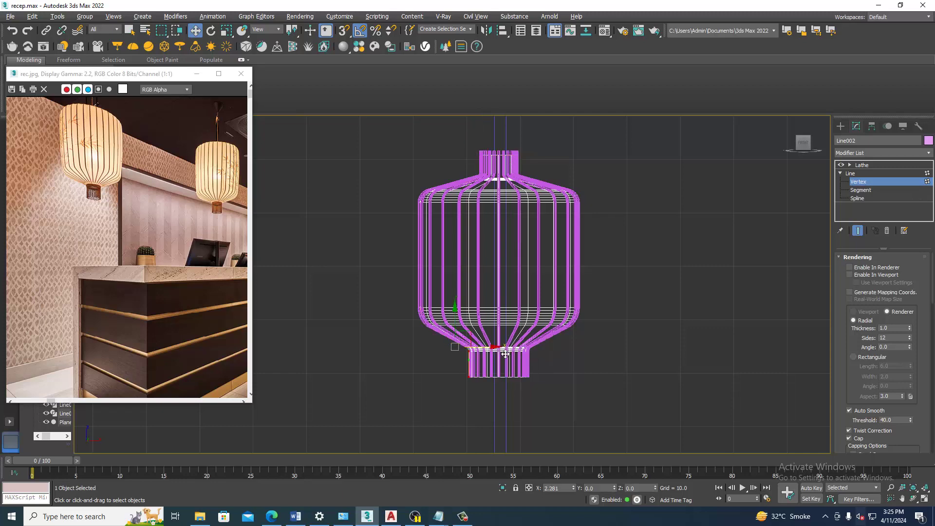
- Maximize the Perspective view and orbit to look up at the lantern from below
key(alt+w)
right_click(652, 323)
key(alt+w)
mouse_move(651, 328)
alt+middle_down()
mouse_move(682, 331)
mouse_move(661, 325)
mouse_move(637, 297)
mouse_move(649, 324)
mouse_move(632, 263)
mouse_move(638, 278)
alt+middle_up()
- Exit Vertex mode via Lathe in the stack and orbit around the lantern and reception counter
scroll(640, 281, down, 3)
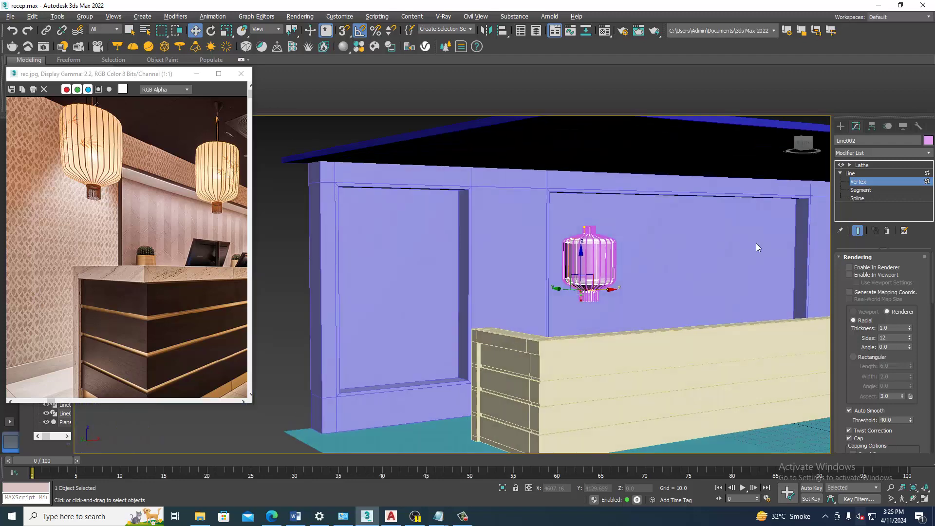
click(862, 165)
alt+middle_drag(570, 292, 570, 299)
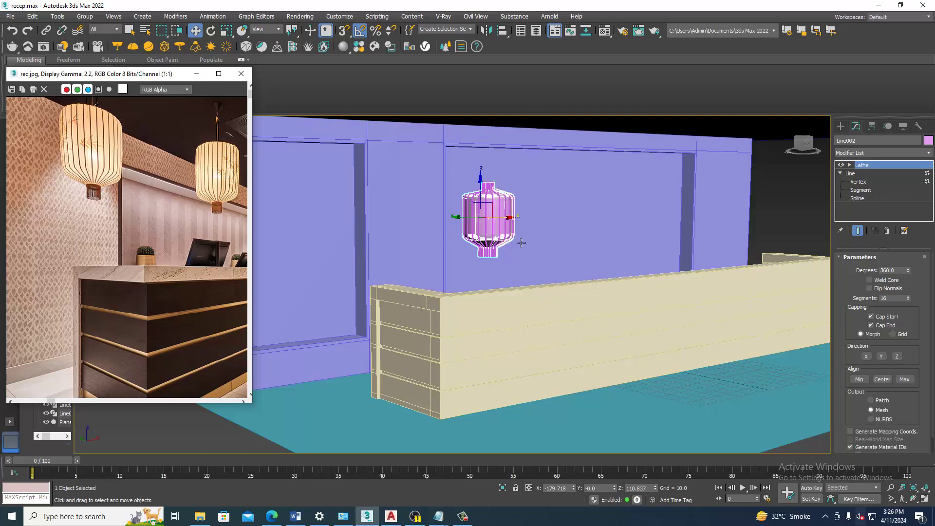
alt+middle_drag(504, 246, 653, 251)
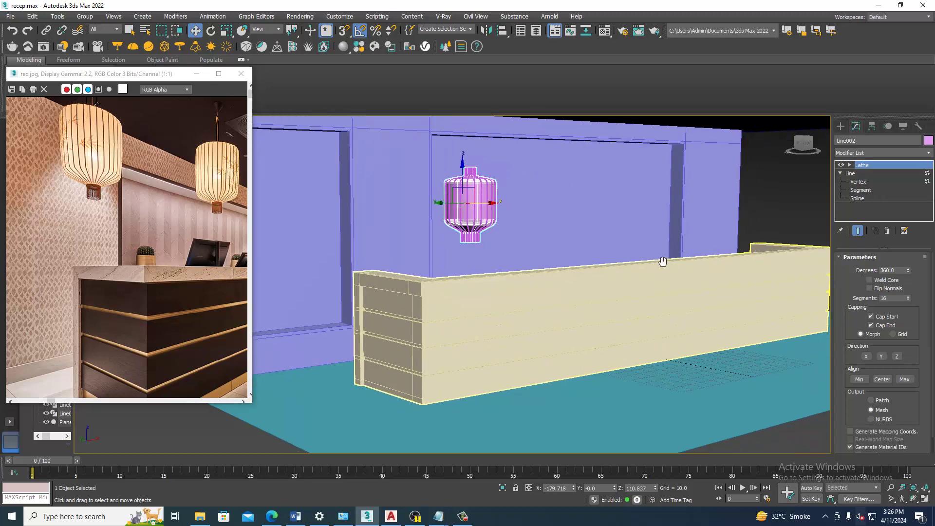
mouse_move(438, 517)
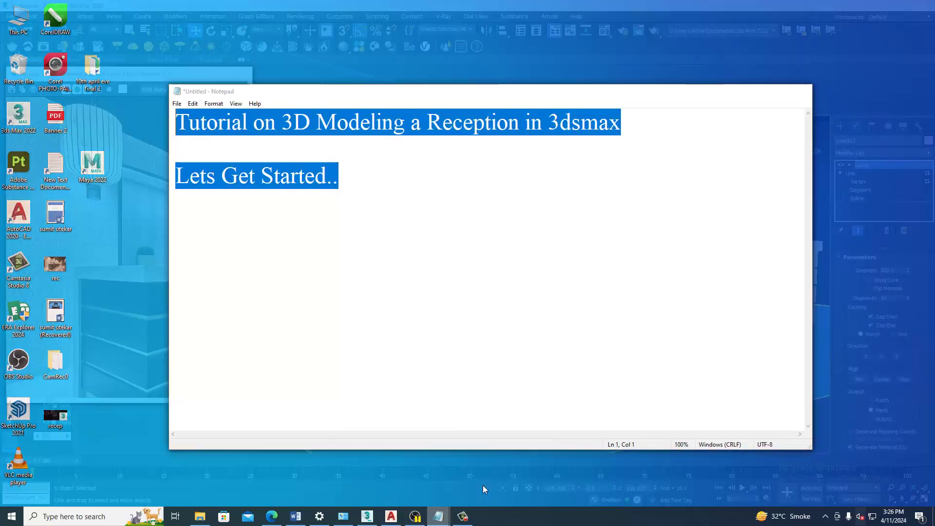
- Add the closing line 'Thanks for Watching' below 'Lets Get Started..' in the Notepad notes
click(483, 486)
click(372, 184)
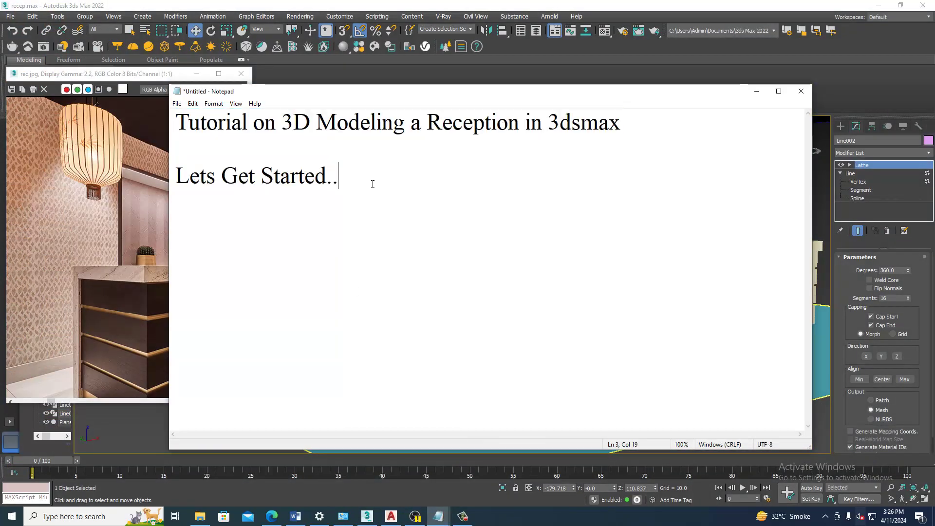
text(Than)
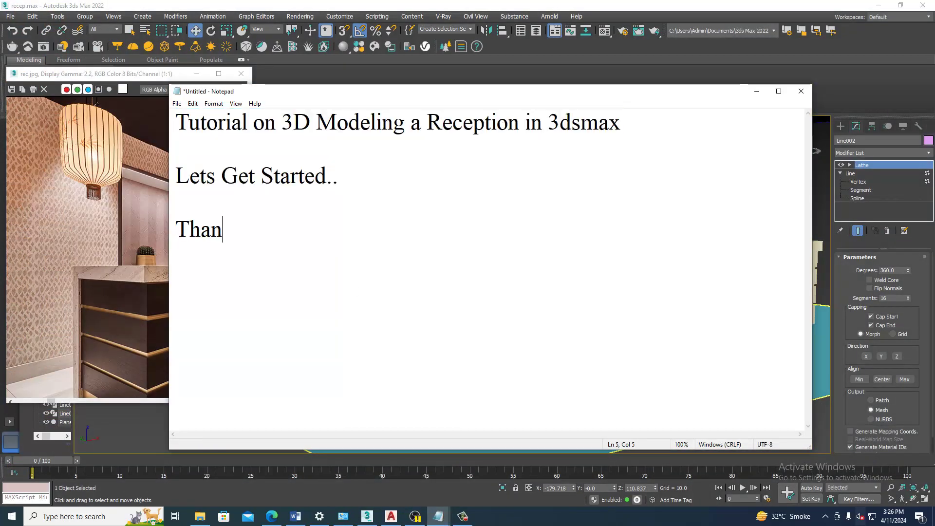
text(ks for Wa)
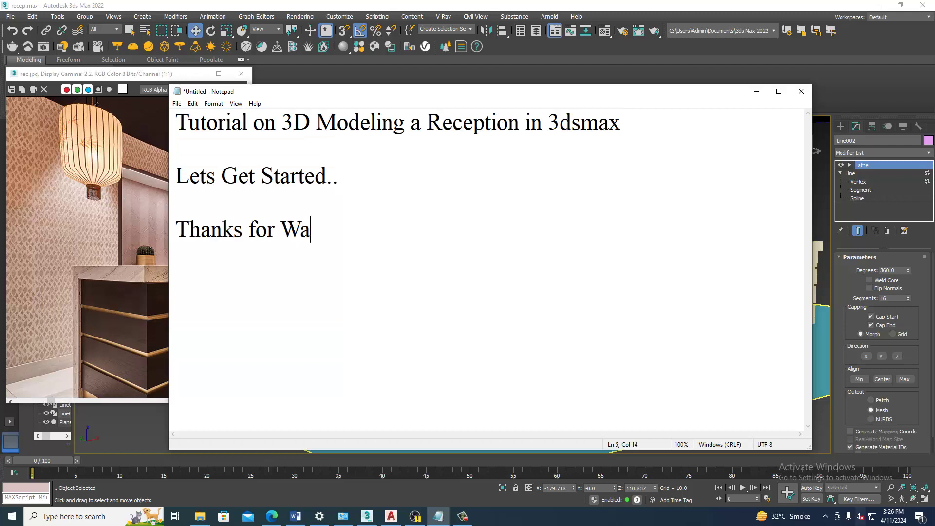
text(tching..)
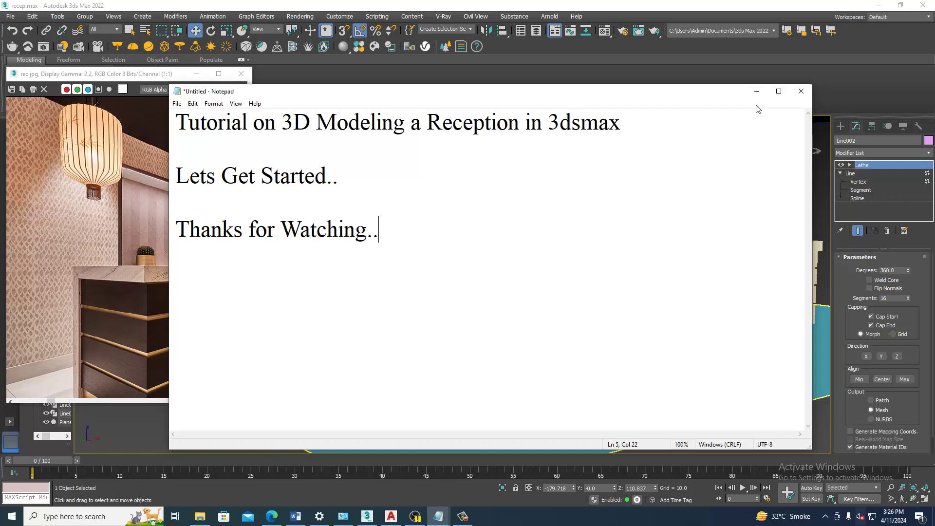
- Hide Notepad, deselect the lantern, and open the Material Editor, browsing material types without changing
click(756, 91)
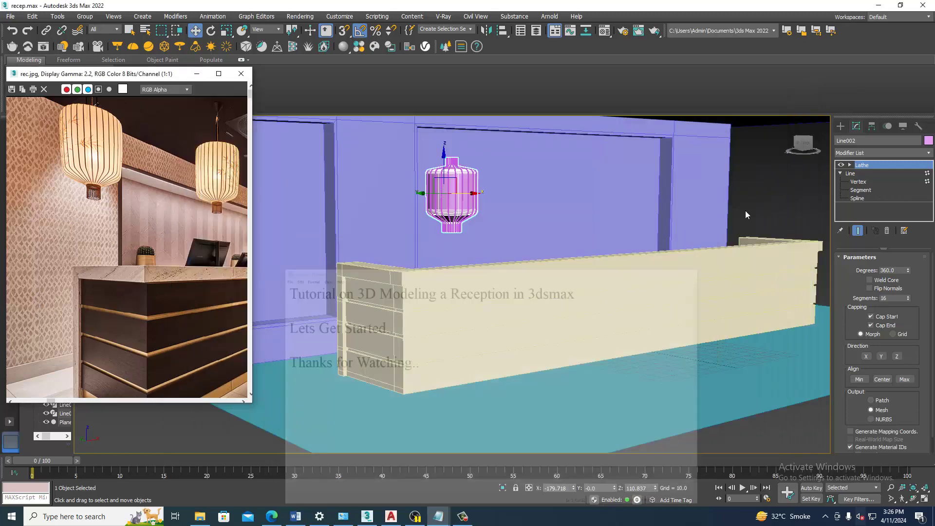
click(743, 184)
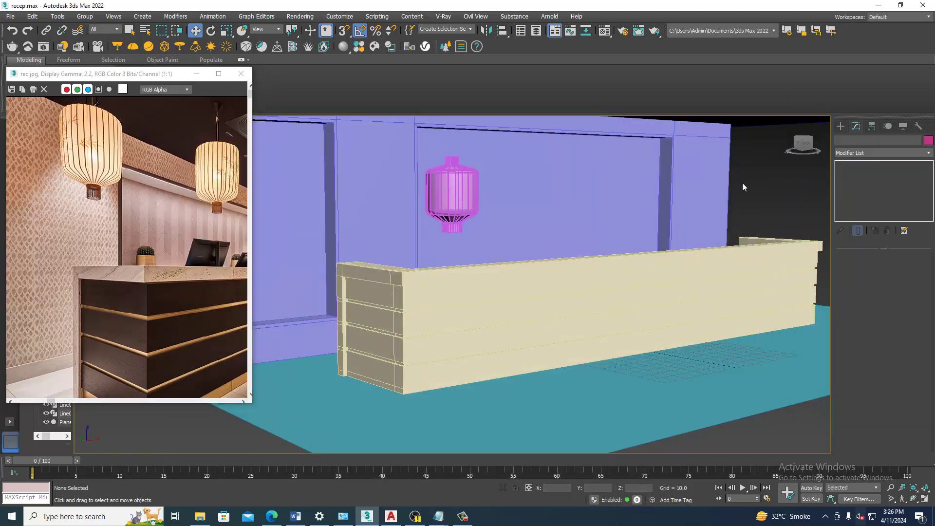
key(m)
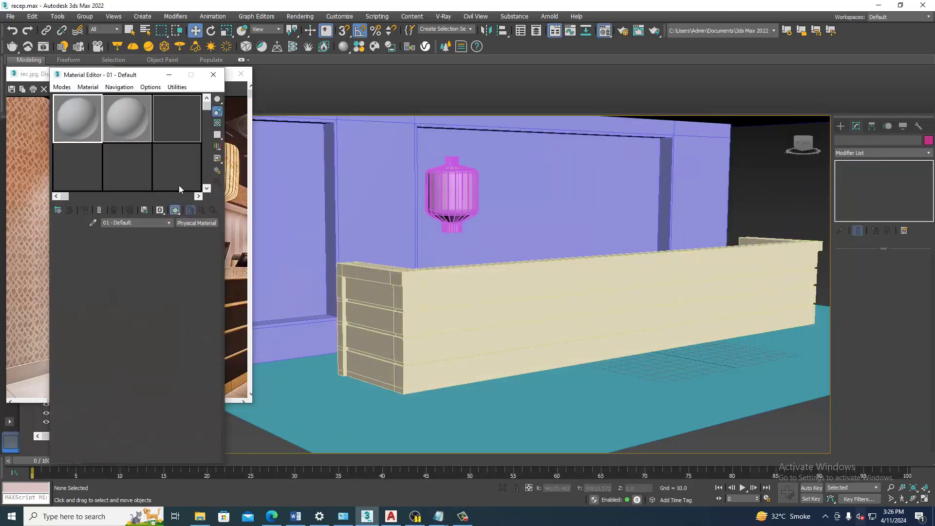
key(m)
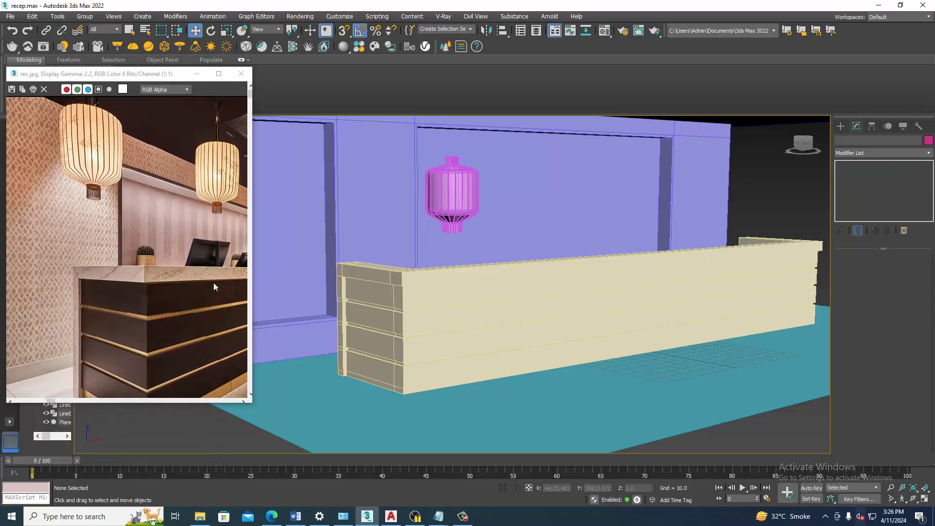
key(m)
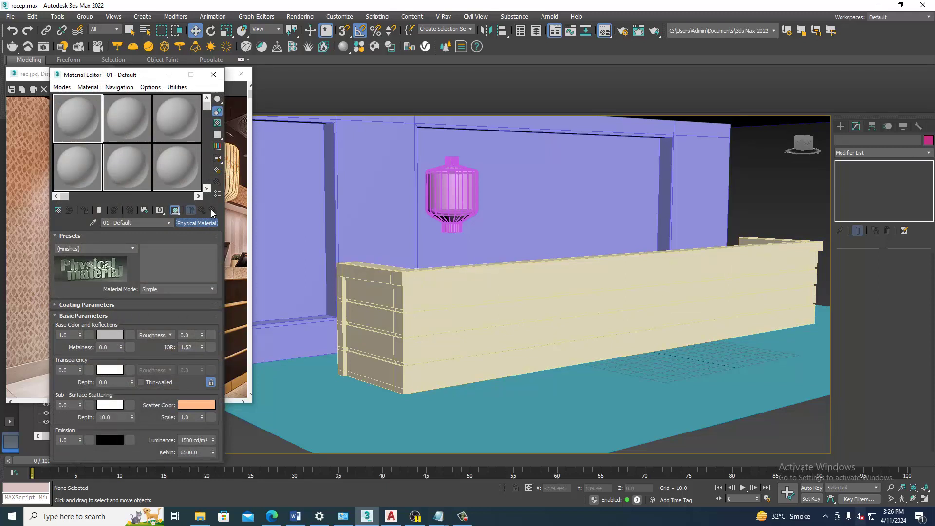
click(201, 223)
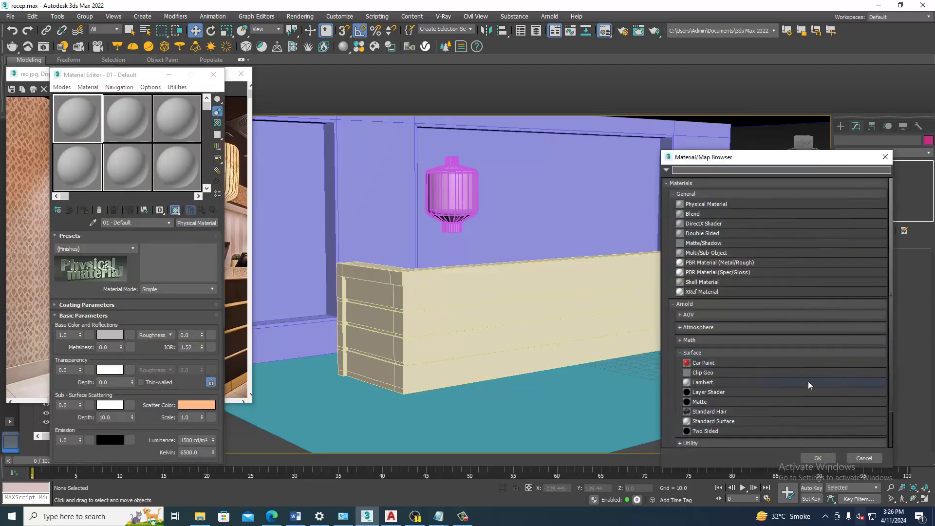
scroll(720, 352, down, 1)
scroll(711, 370, down, 1)
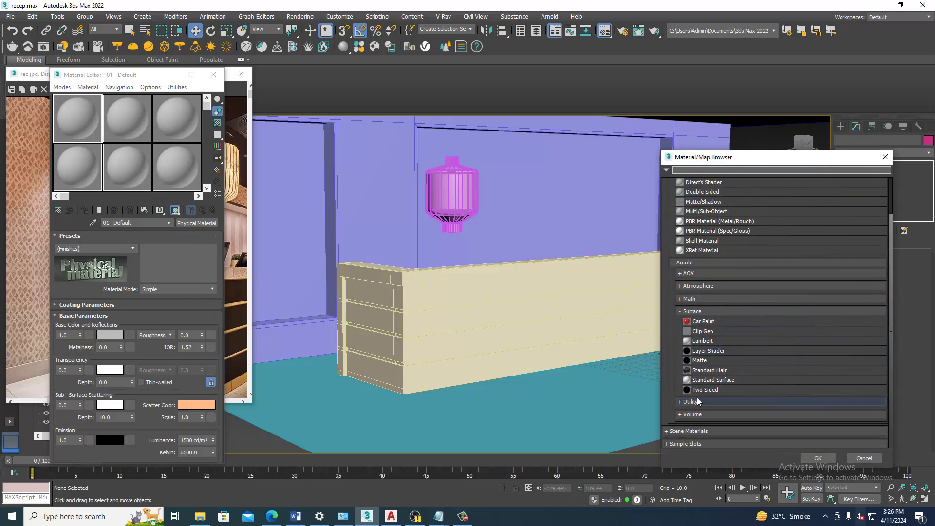
scroll(707, 360, up, 2)
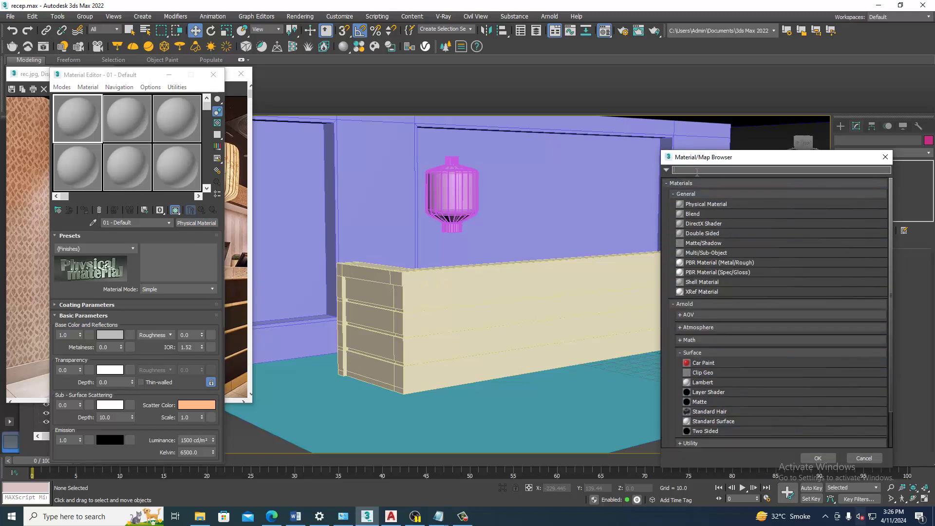
text(stan)
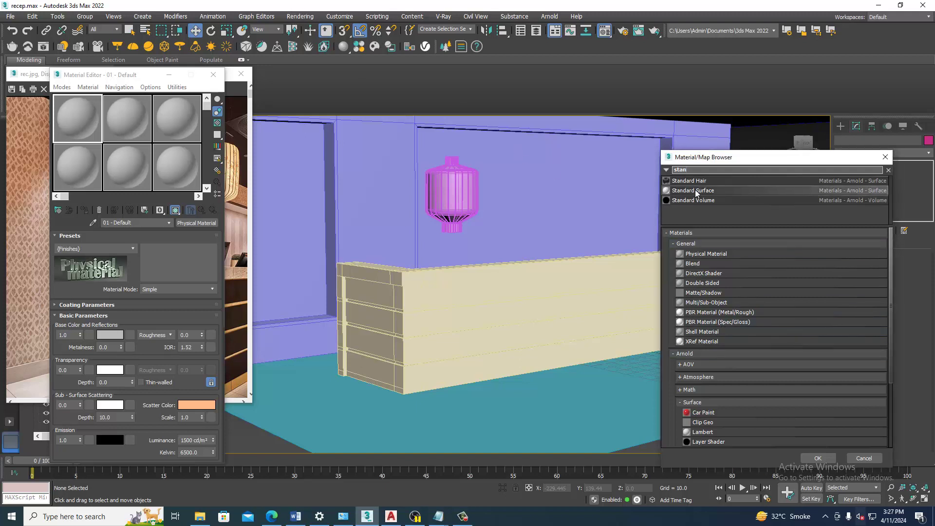
click(885, 156)
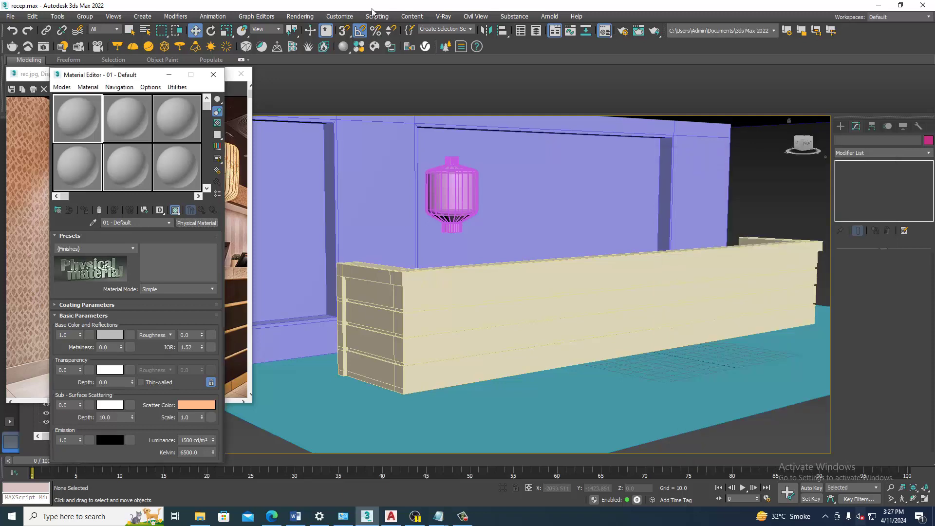
- Open Render Setup and expand the Renderer list, currently on Arnold
click(300, 16)
click(348, 65)
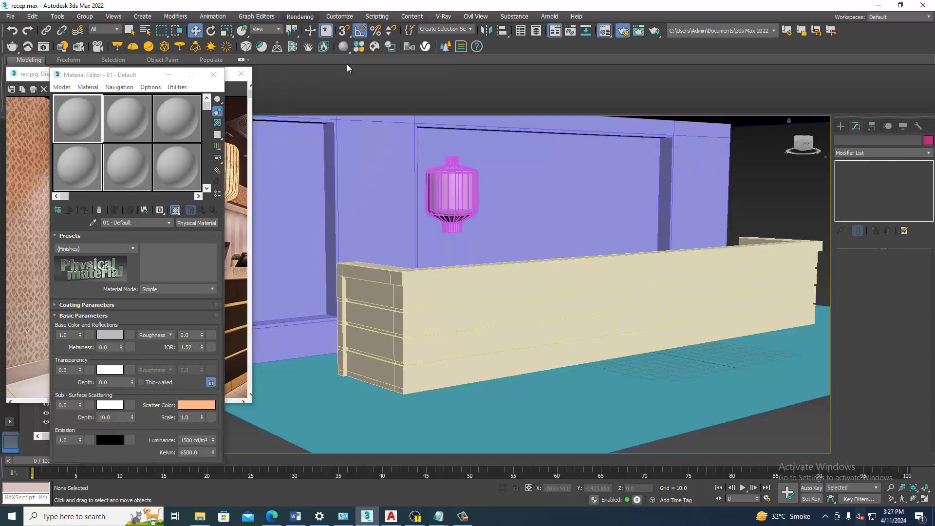
click(389, 74)
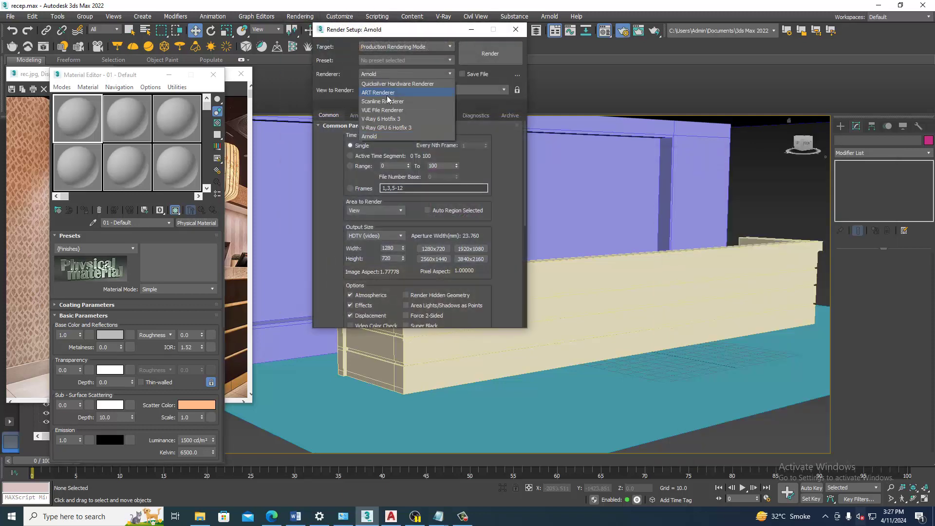
- Switch the renderer to Scanline and make the material Standard (Legacy) with specular level 79
click(388, 102)
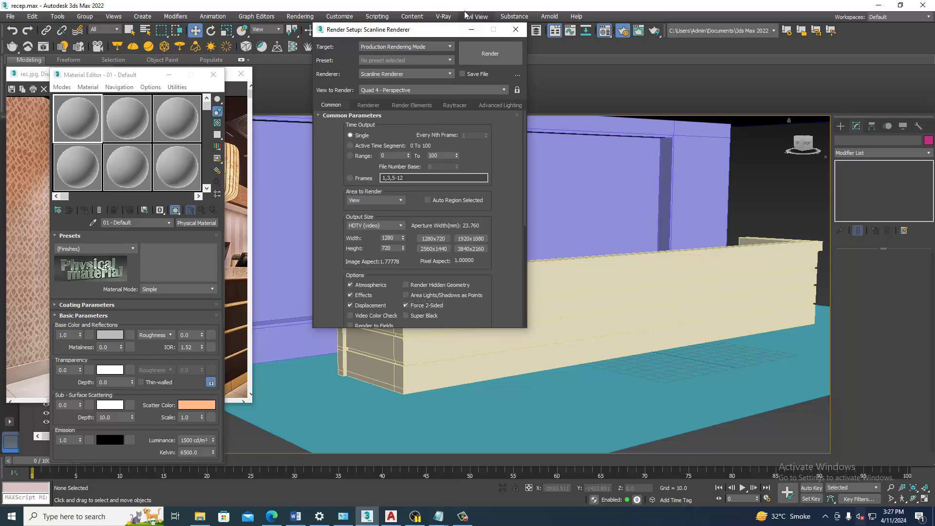
click(471, 29)
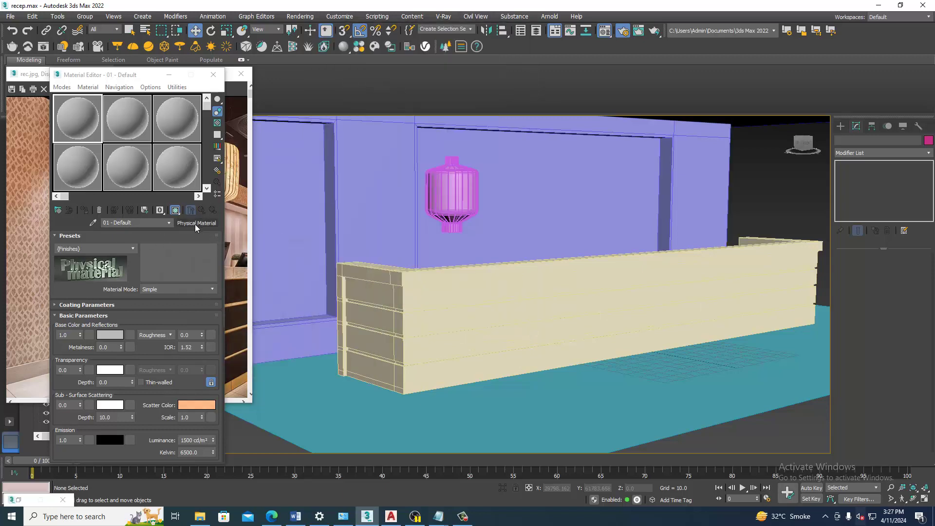
click(198, 222)
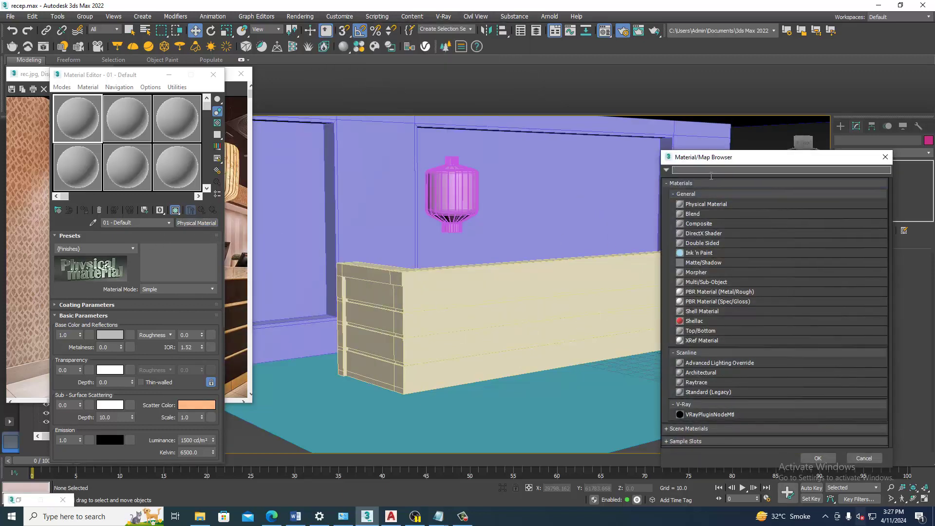
double_click(711, 393)
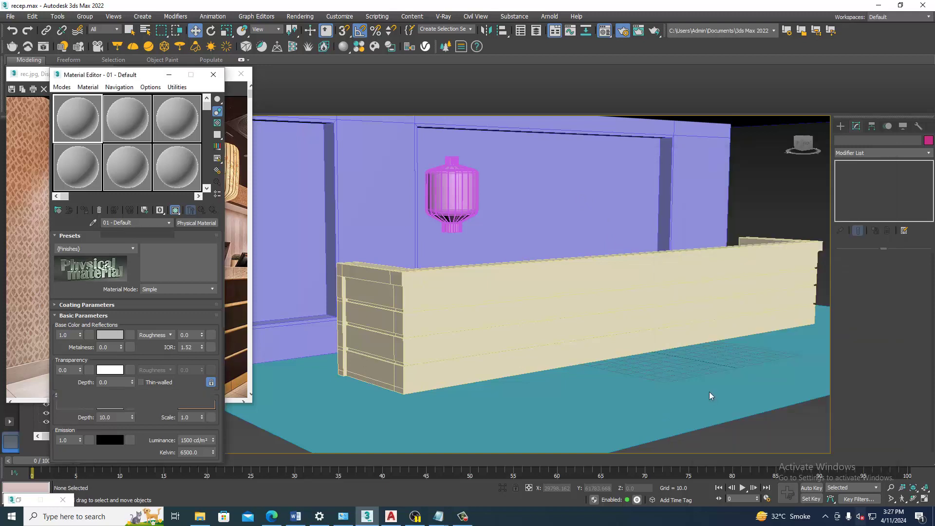
drag(124, 332, 125, 302)
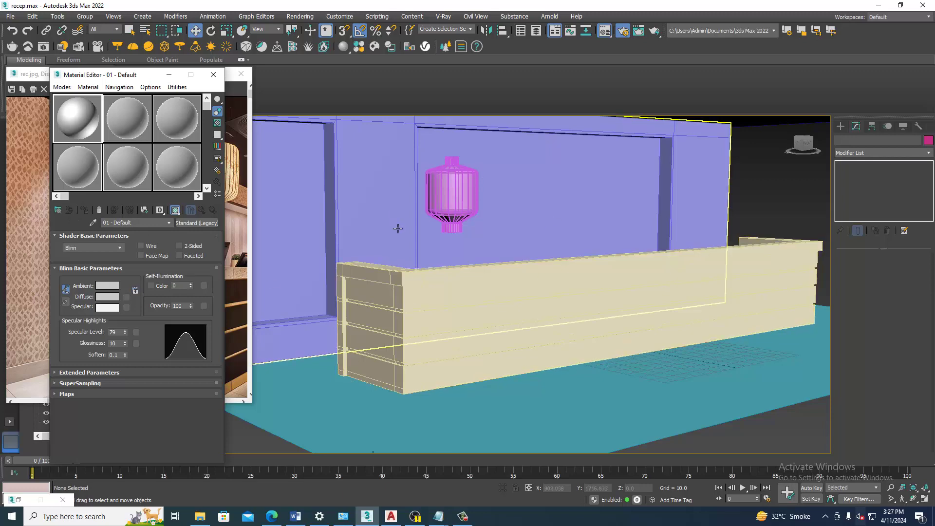
- Assign the grey material to every scene object, close the editor, and enter Expert Mode
key(ctrl+a)
click(85, 209)
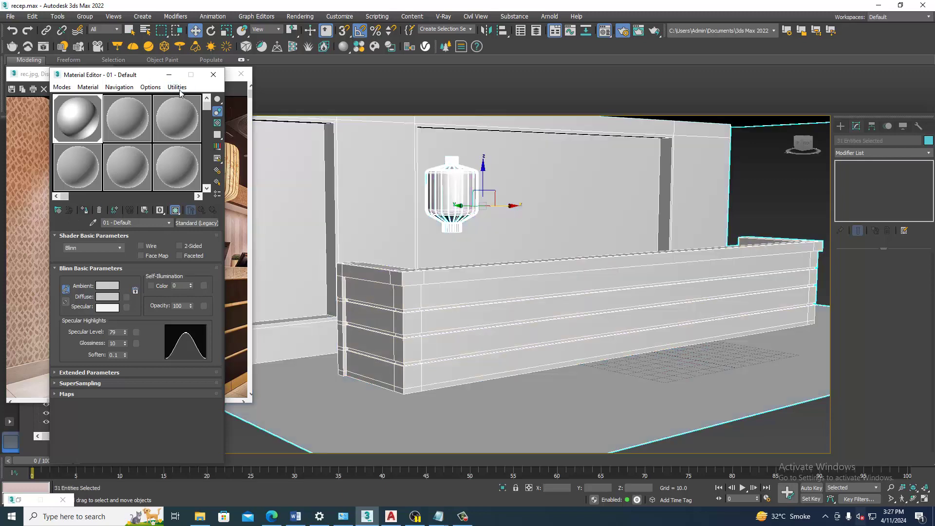
click(169, 74)
click(793, 198)
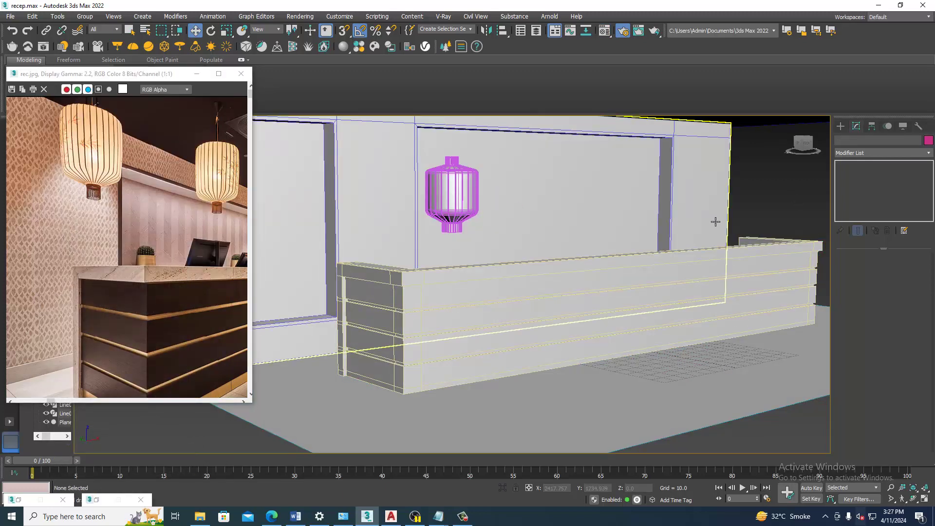
key(ctrl+x)
- Reposition the view and move and shrink the rec.jpg reference image beside the scene
mouse_move(672, 267)
middle_down()
mouse_move(686, 269)
mouse_move(689, 286)
middle_up()
scroll(212, 244, down, 1)
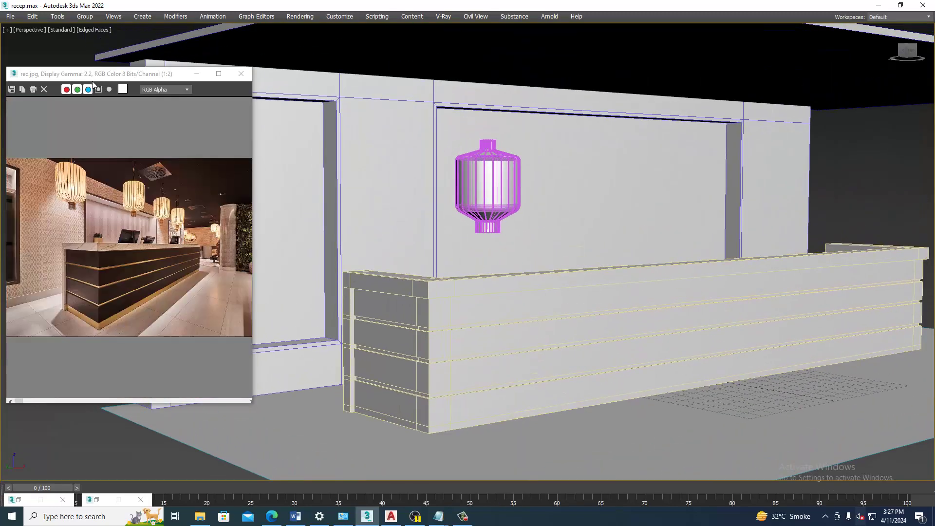
drag(93, 74, 95, 10)
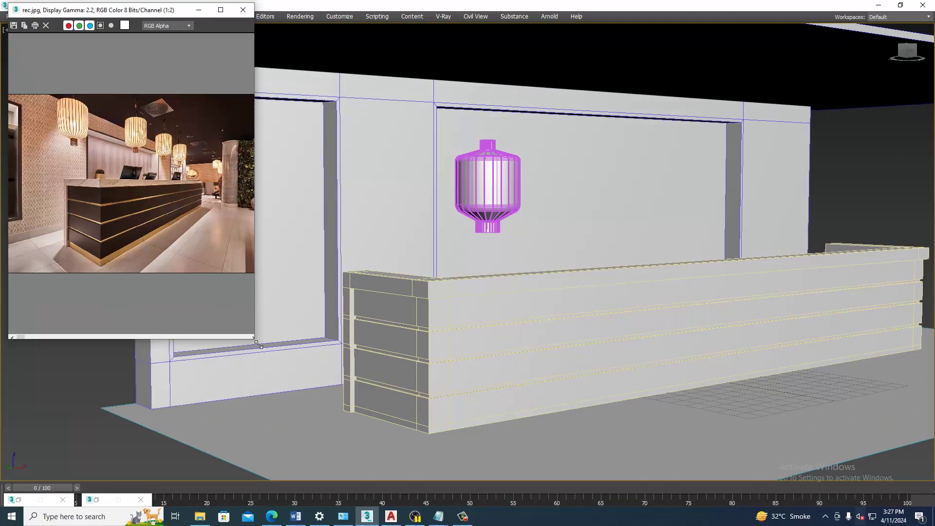
drag(258, 343, 204, 195)
scroll(79, 159, down, 1)
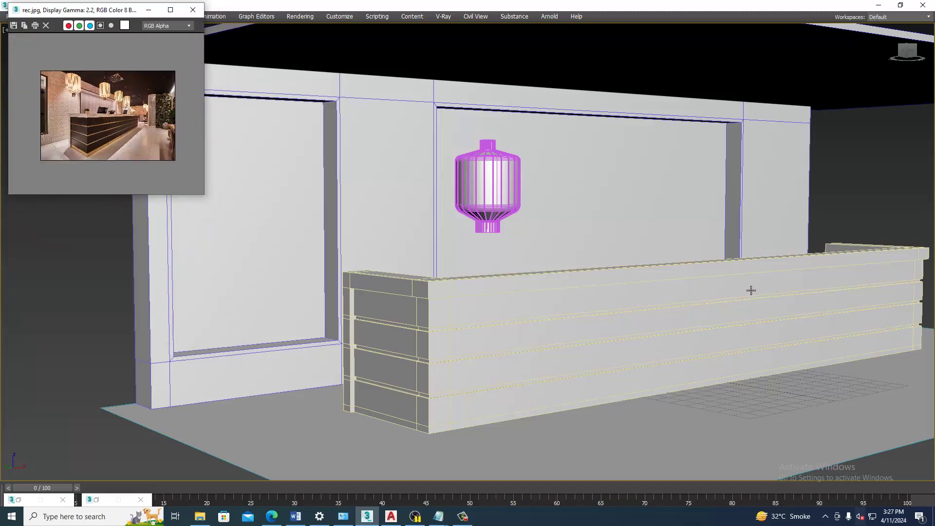
alt+middle_drag(751, 290, 745, 284)
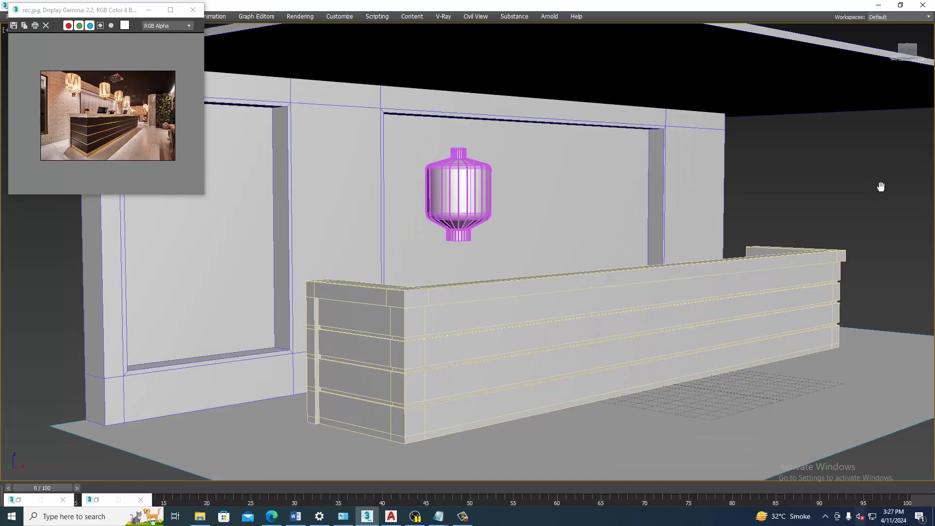